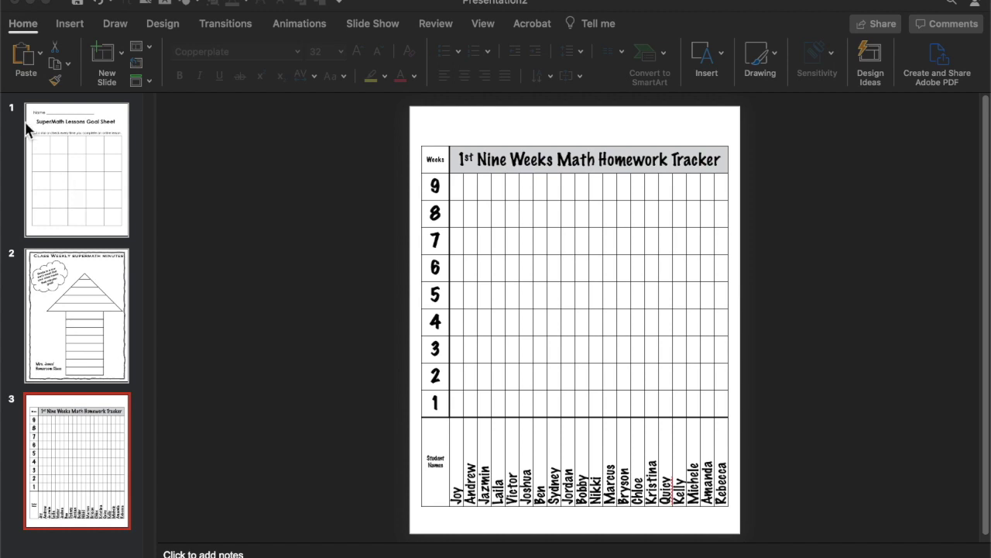
Review the three sample slides: the SuperMath goal sheet, the class weekly minutes chart and the homework tracker.
left_click(77, 187)
left_click(89, 206)
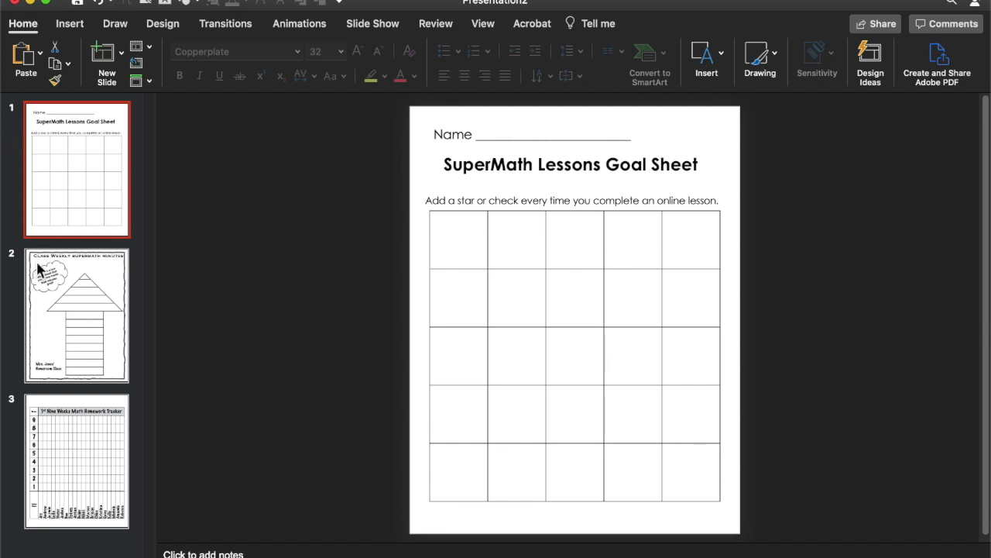
left_click(71, 334)
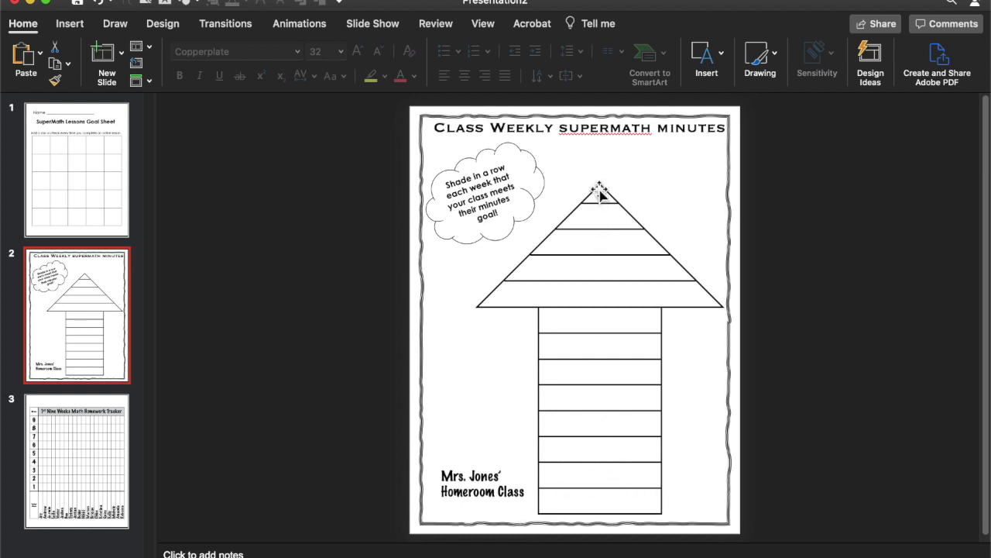
left_click(81, 418)
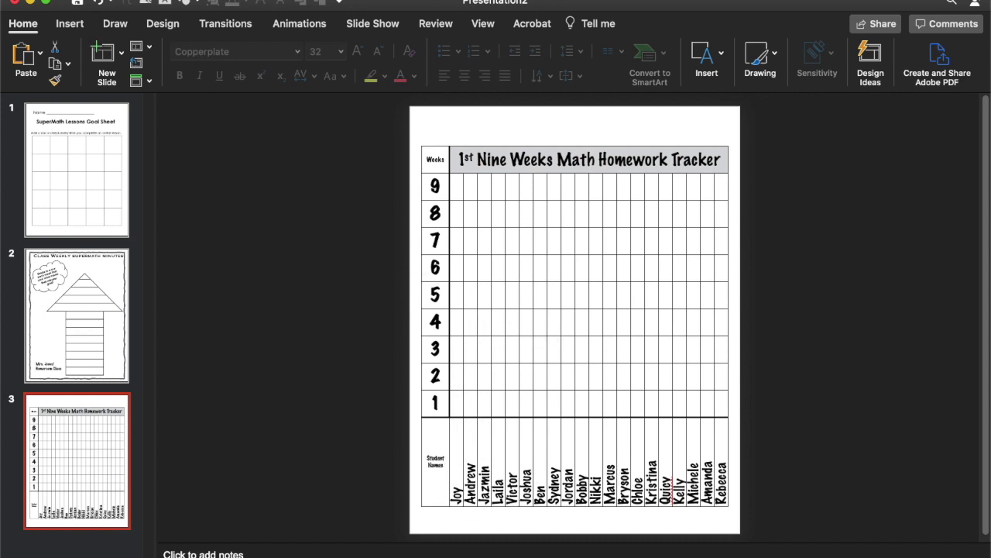
Create a new blank presentation and apply the plain white theme with magenta and blue accent colours.
left_click(124, 0)
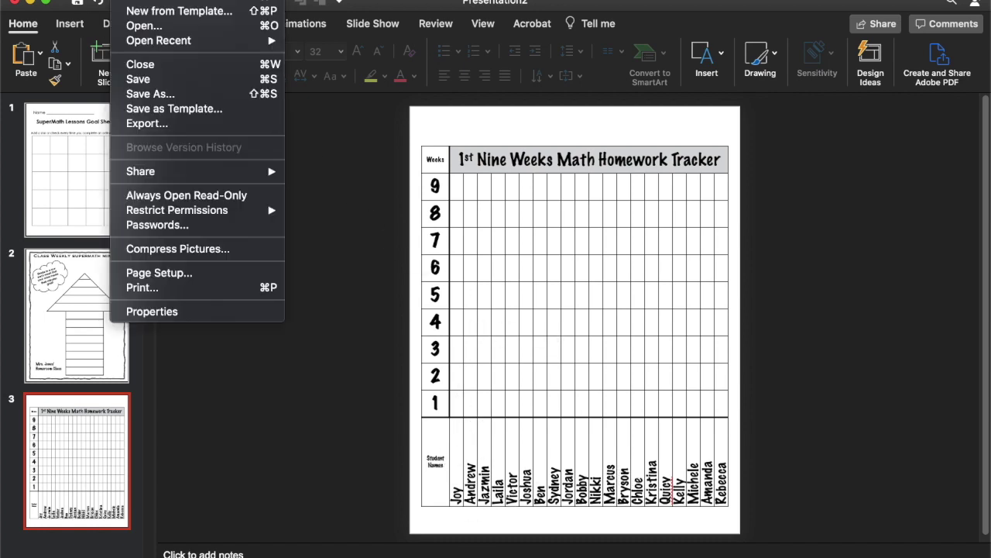
left_click(131, 4)
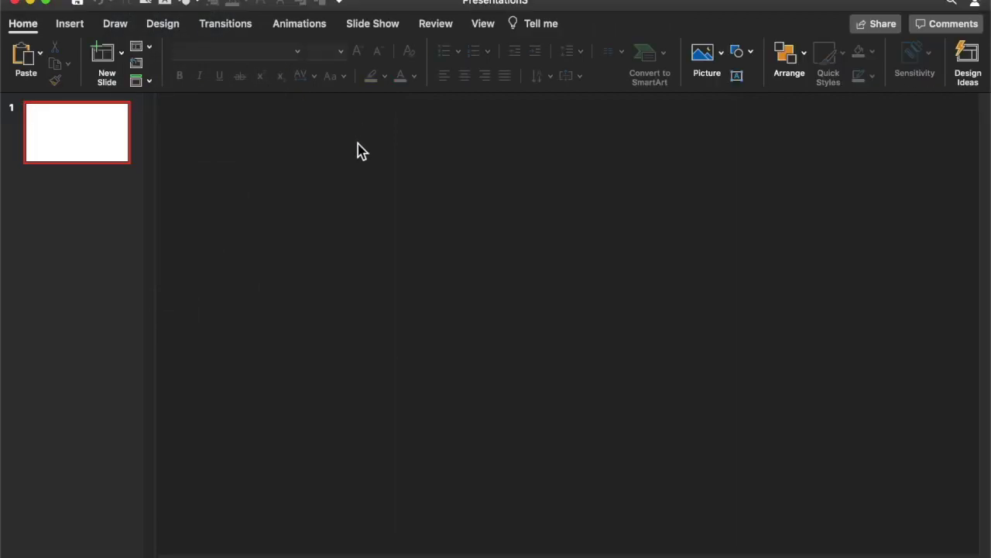
left_click(167, 26)
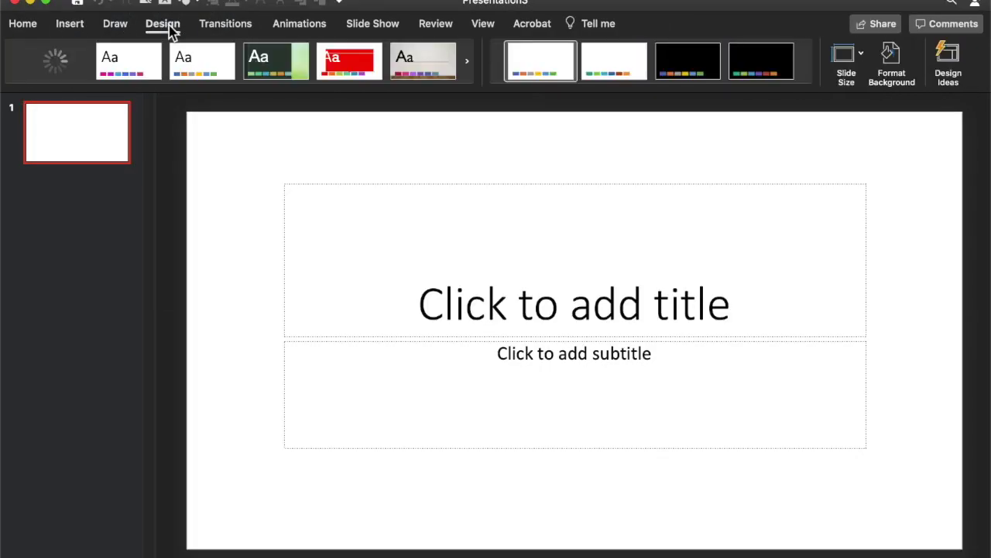
left_click(148, 69)
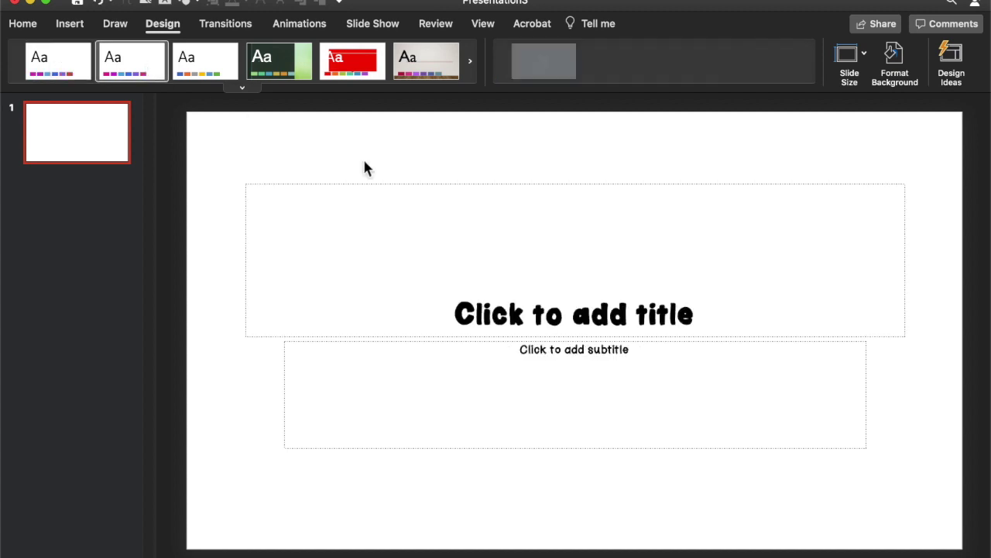
Set the slide size to 8.5 in wide by 11 in high and delete the title and subtitle placeholders.
left_click(863, 55)
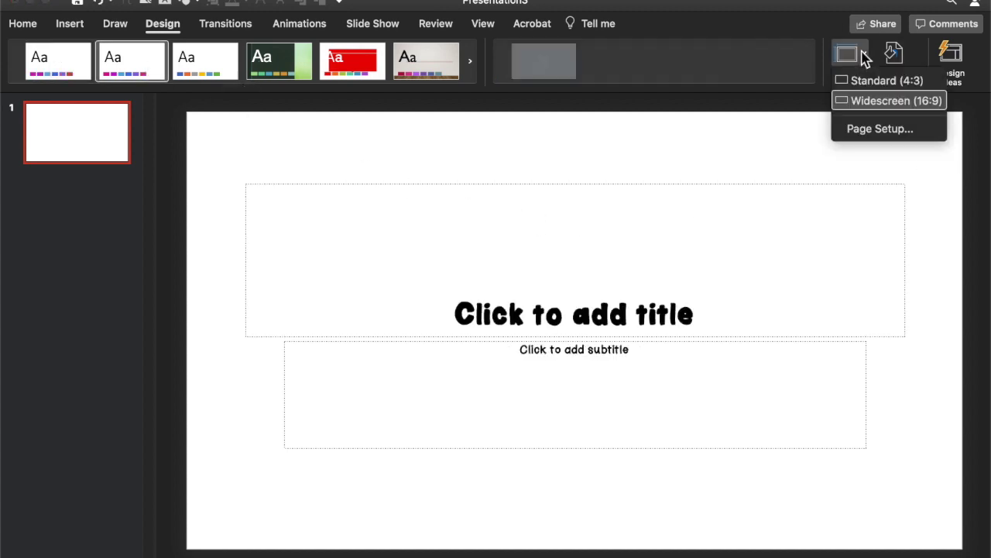
left_click(883, 131)
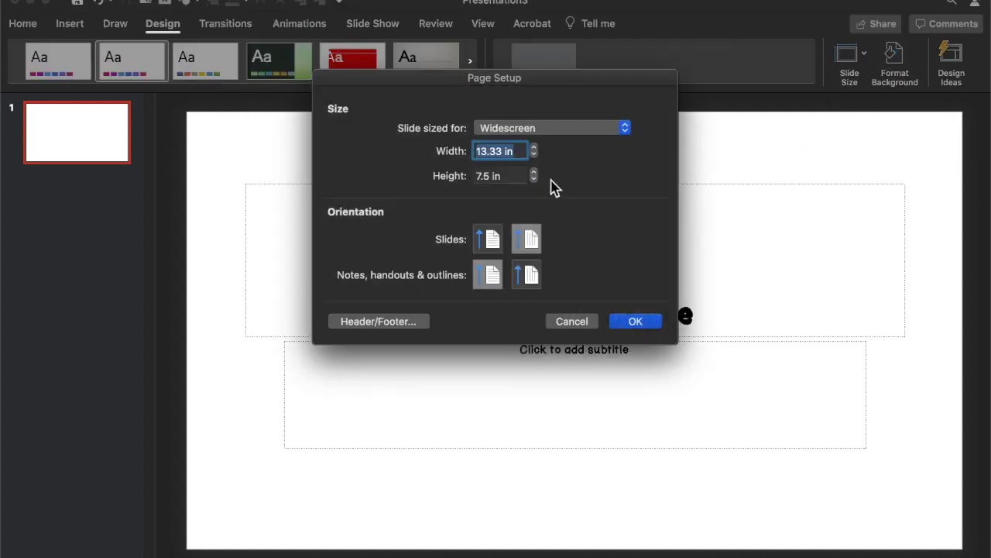
type("8.5")
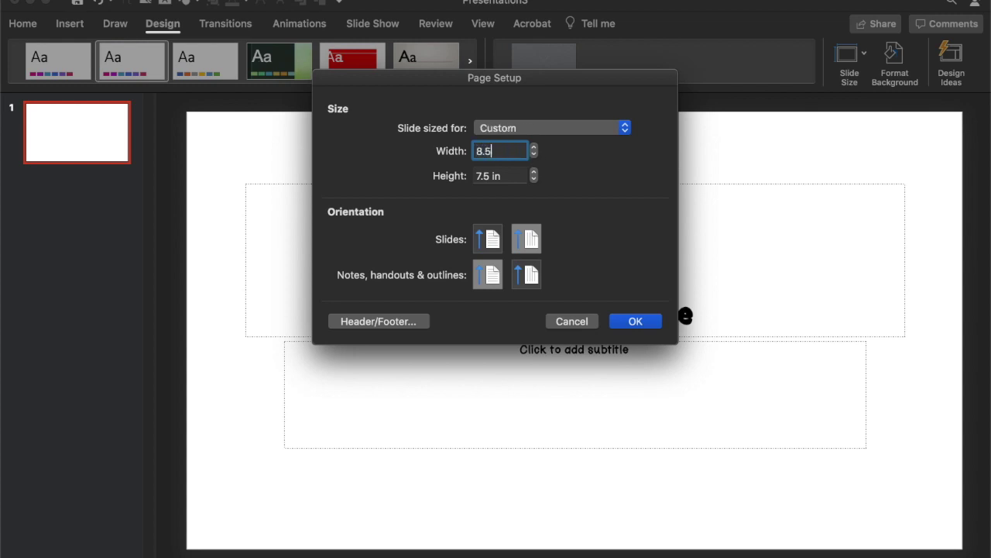
key("Tab")
type("11")
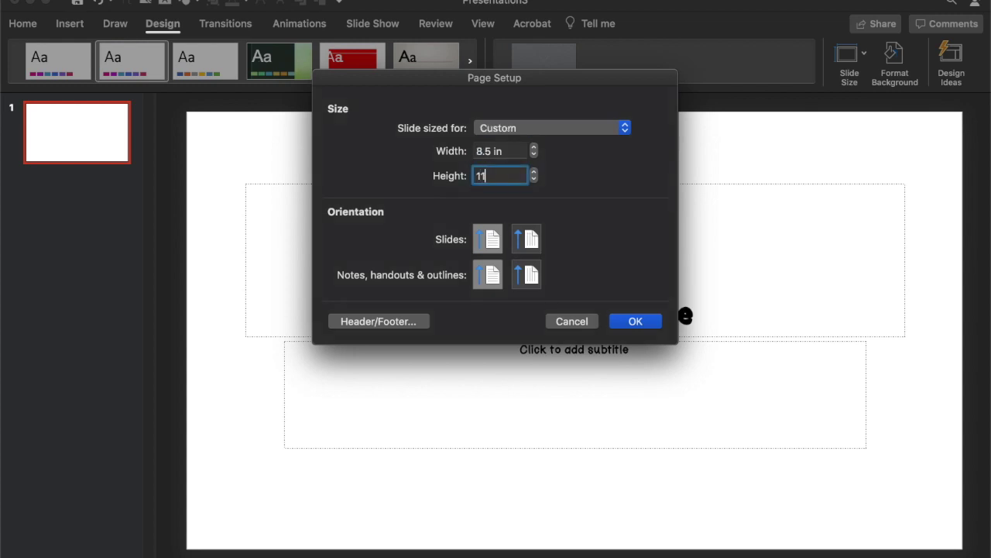
left_click(647, 323)
left_click(692, 217)
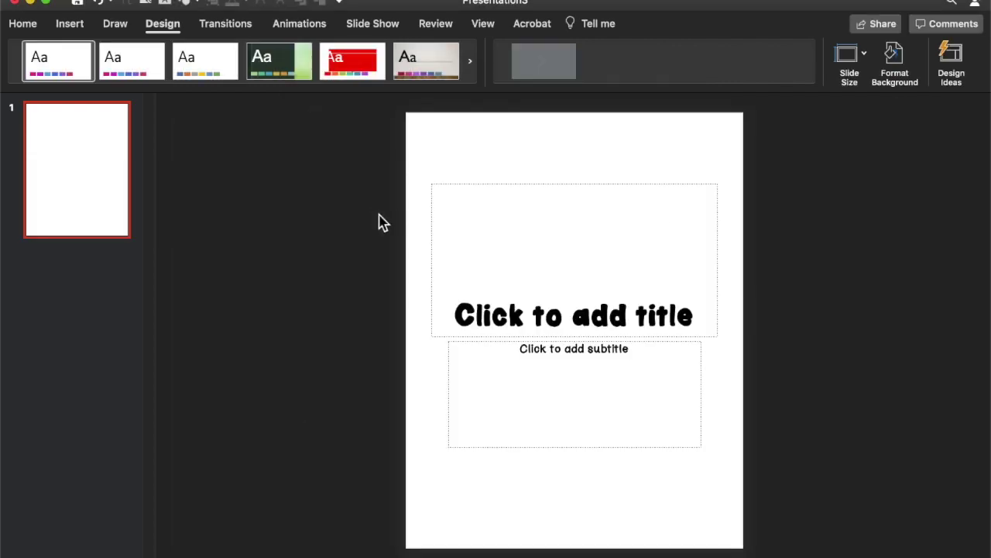
left_click_drag(357, 99, 817, 554)
key("Delete")
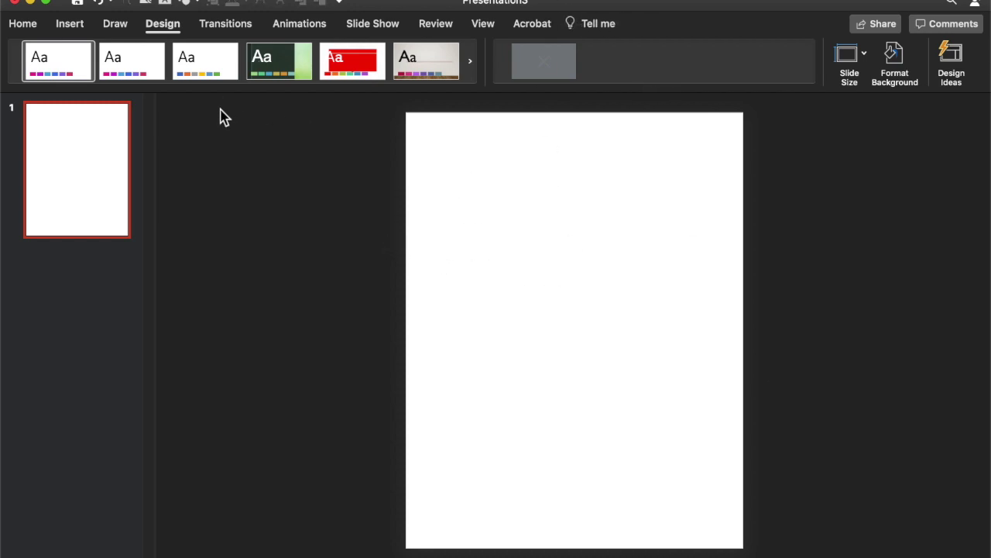
Insert a table of four columns and four rows and apply the unfilled black-and-white grid style.
left_click(75, 30)
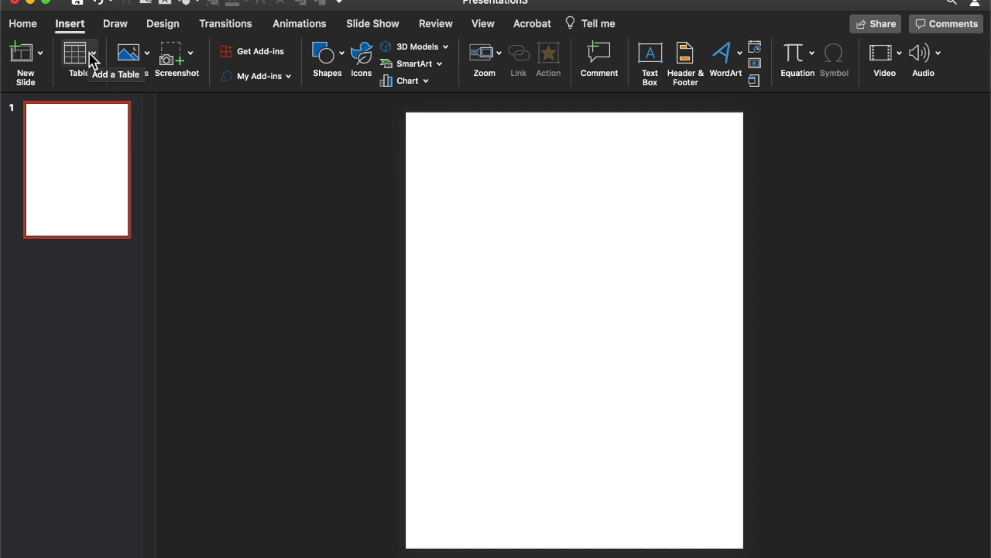
left_click(99, 61)
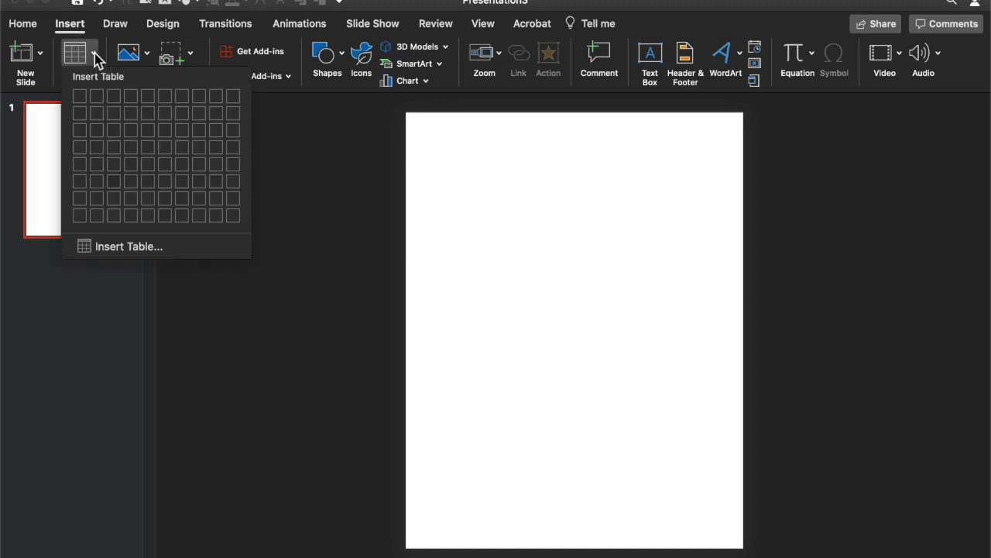
left_click(132, 147)
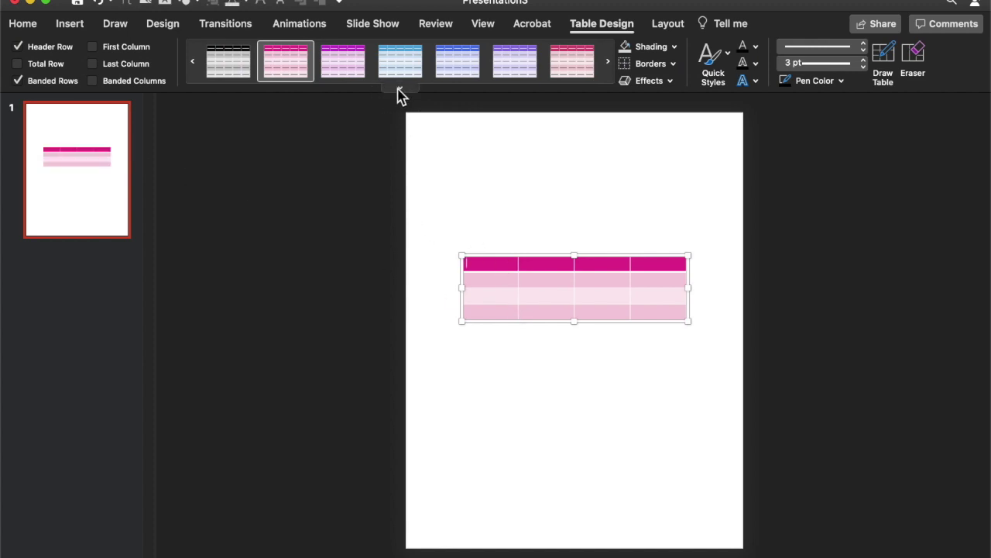
left_click(399, 89)
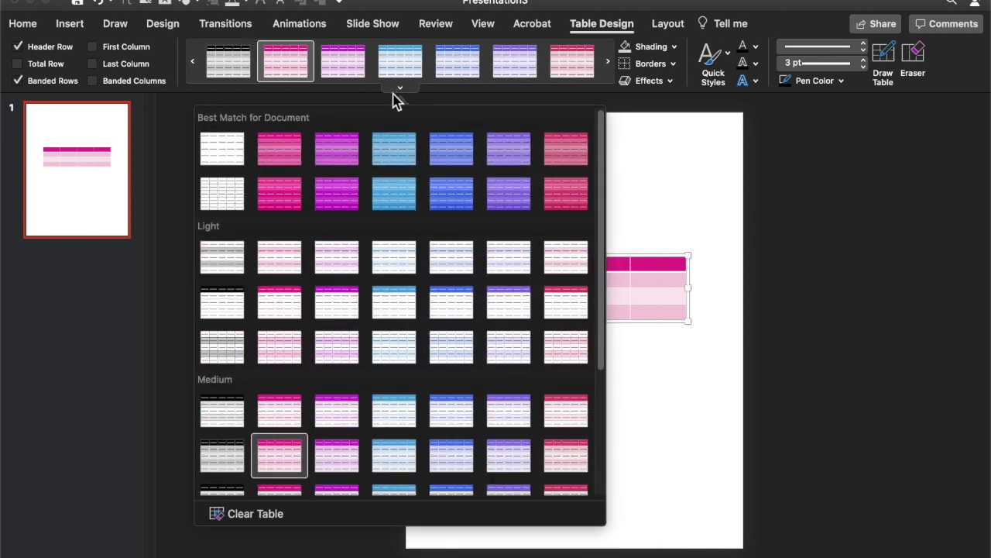
left_click(219, 199)
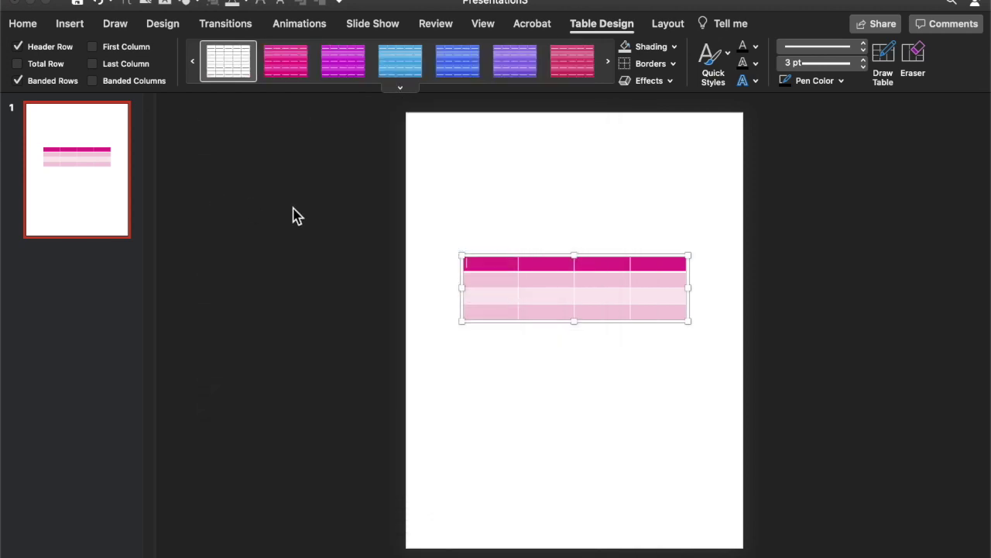
Set the table's row height and column width to 1.5 inches and move the table up to the middle of the page.
left_click(566, 258)
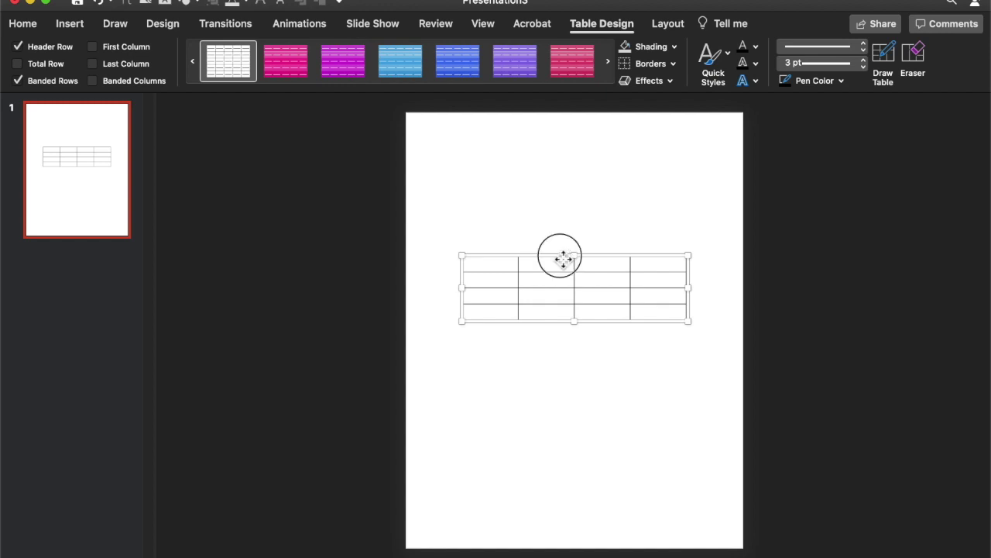
left_click(667, 24)
left_click(415, 48)
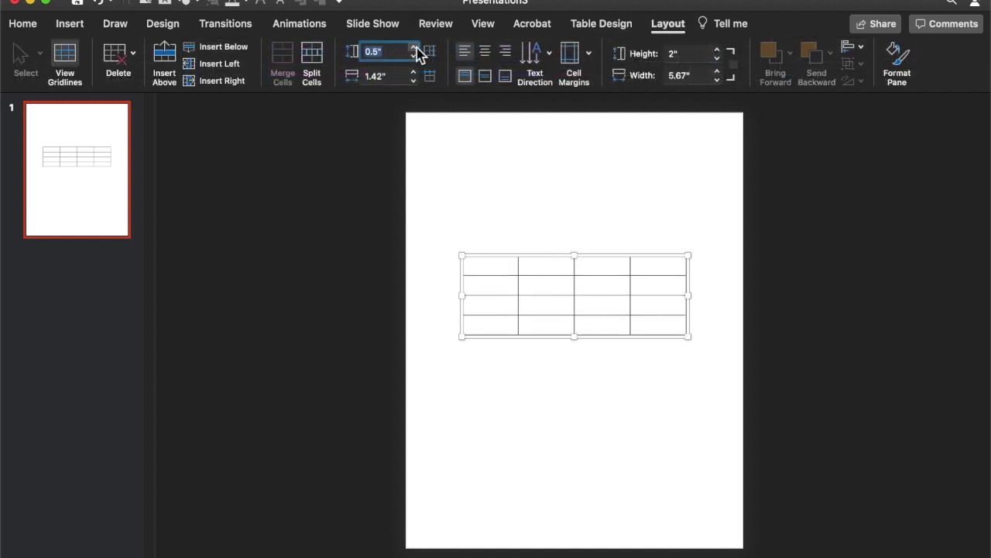
left_click(415, 48)
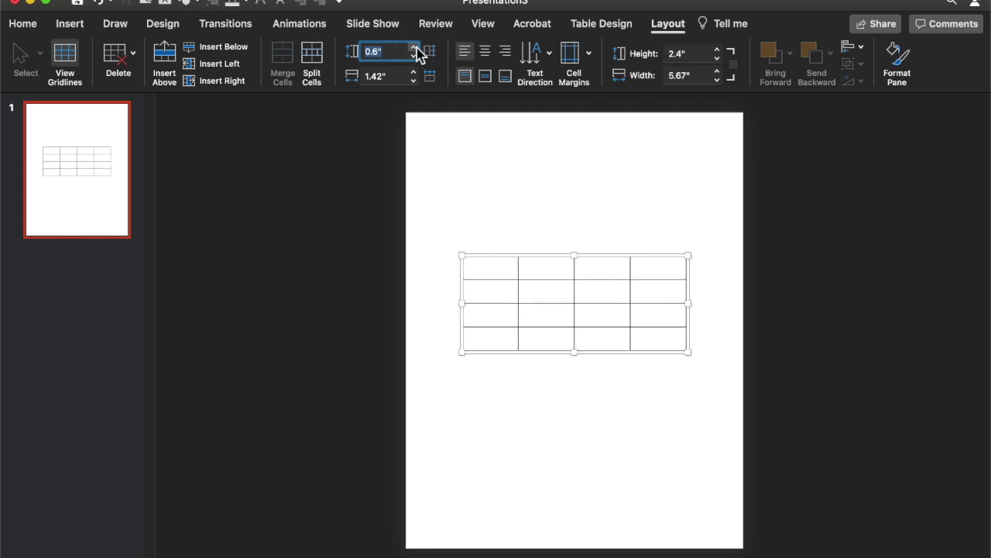
left_click(414, 48)
left_click(414, 48)
left_click(414, 48)
left_click(414, 48)
left_click(414, 48)
left_click(415, 48)
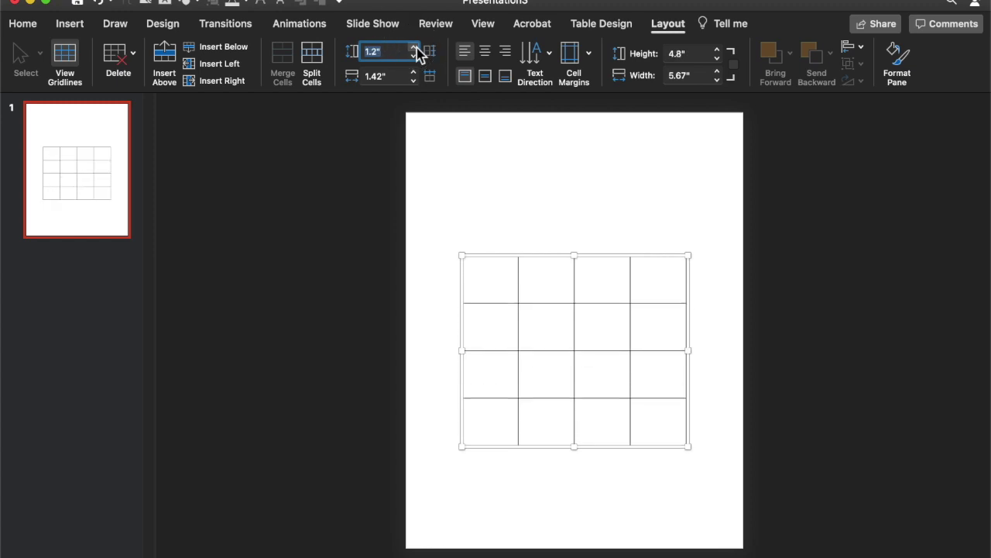
left_click(414, 48)
left_click(414, 48)
left_click(415, 48)
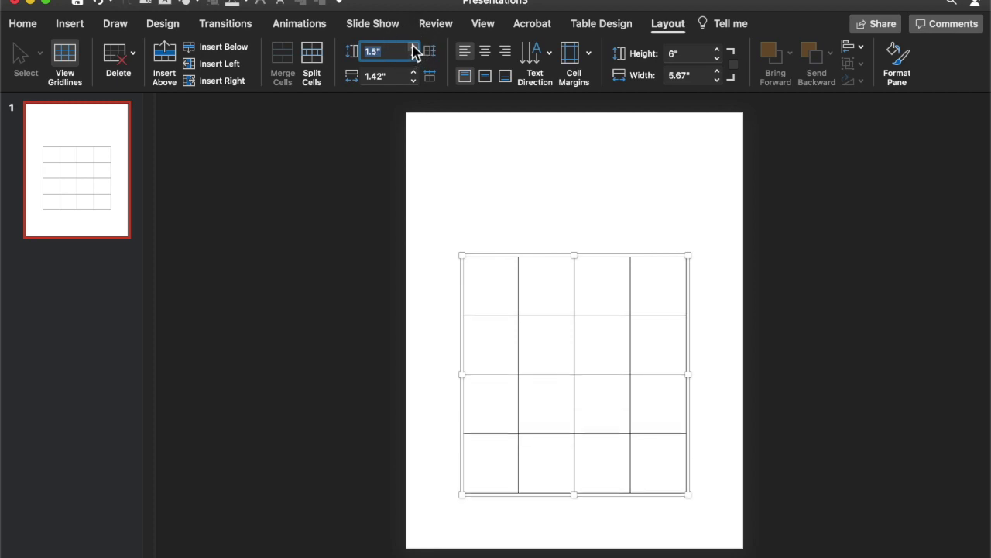
left_click(413, 72)
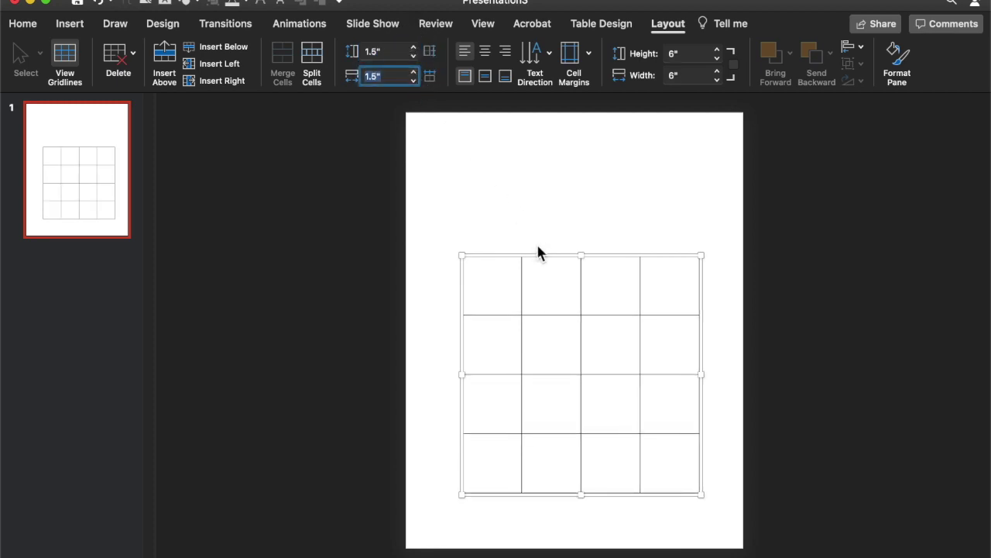
left_click_drag(542, 261, 522, 191)
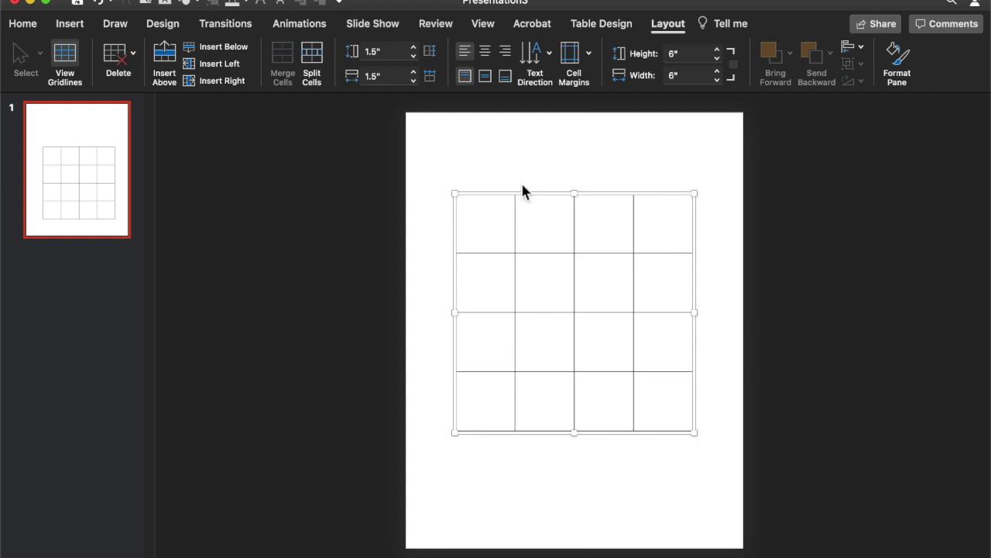
Enlarge the table cells to 1.8 inches high and wide, and centre the table horizontally in the lower part of the page.
left_click(414, 48)
left_click(414, 48)
left_click(415, 48)
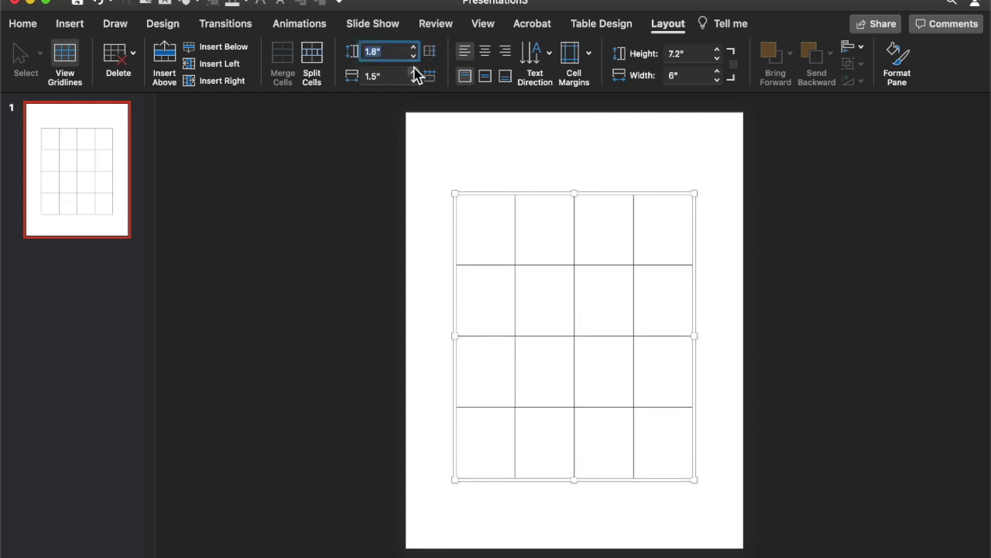
left_click(415, 71)
left_click(414, 72)
left_click(414, 71)
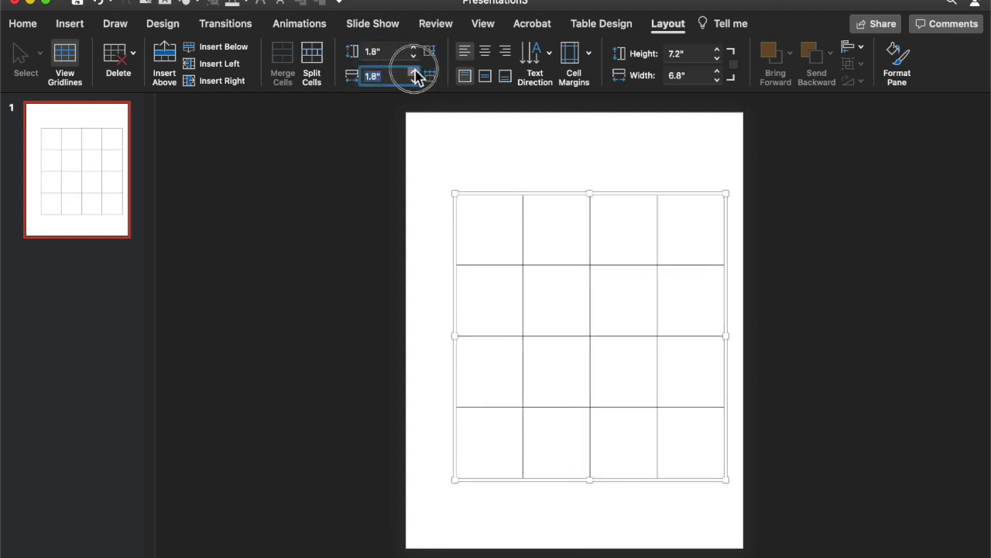
left_click_drag(556, 192, 531, 186)
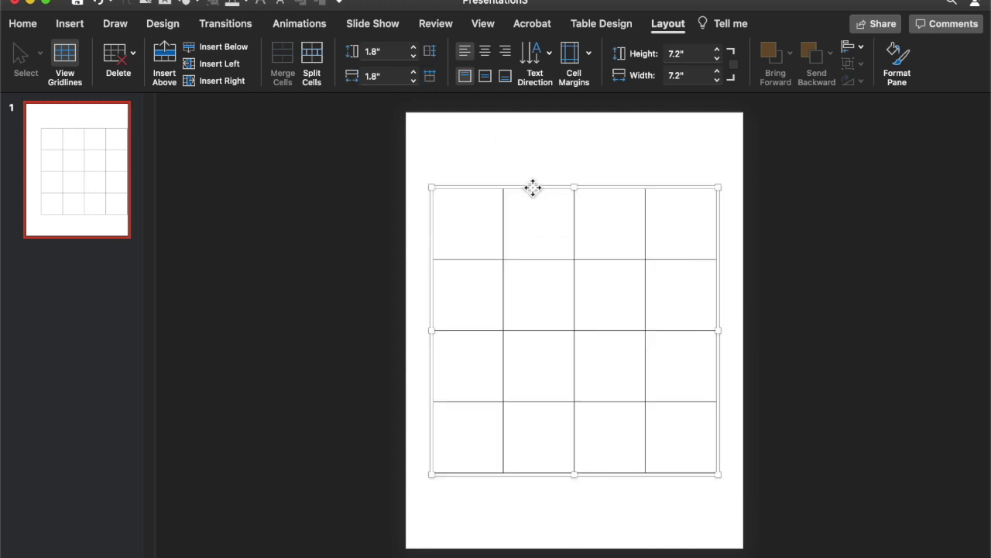
key("super+z")
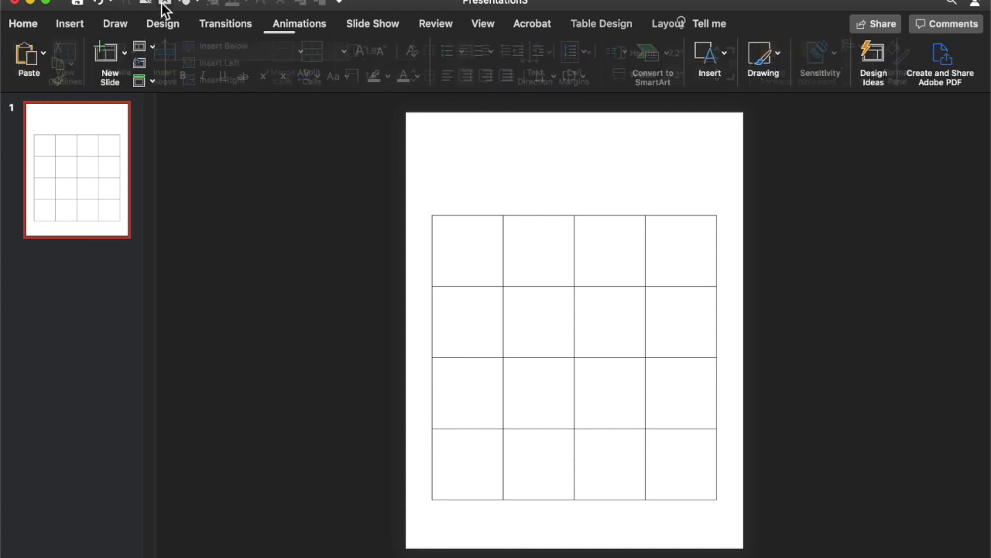
Add a text box above the table reading "Name" in Century Gothic Bold at size 28.
left_click(167, 4)
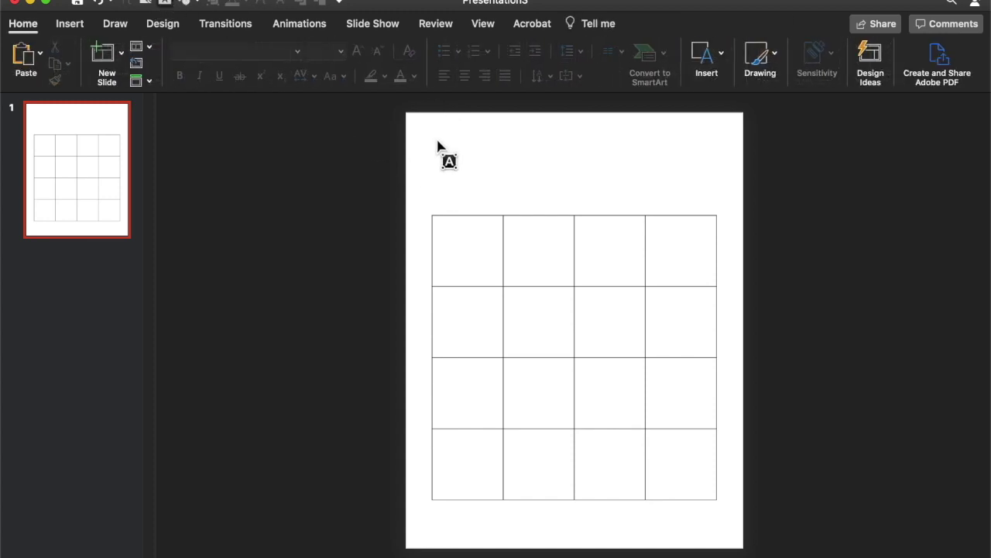
left_click_drag(433, 137, 644, 190)
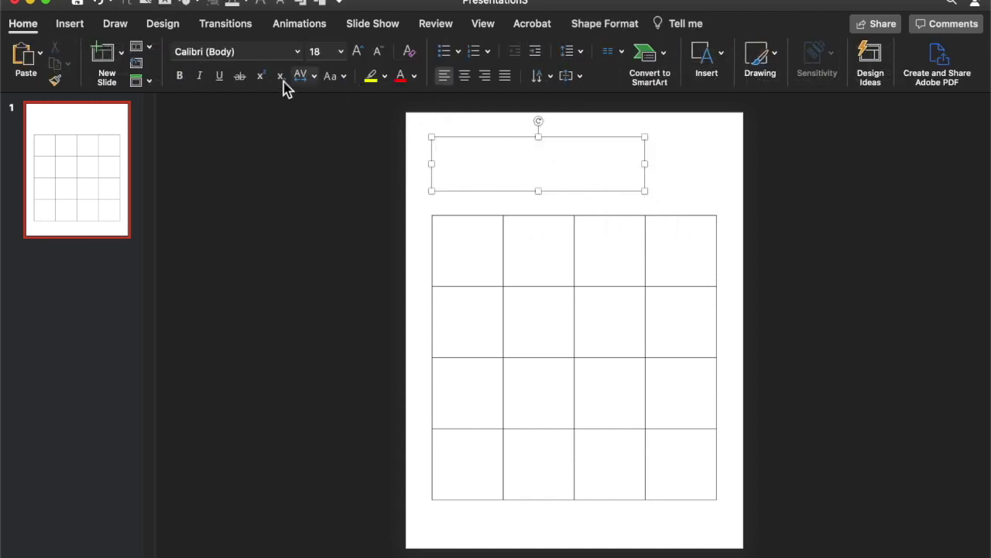
left_click(297, 52)
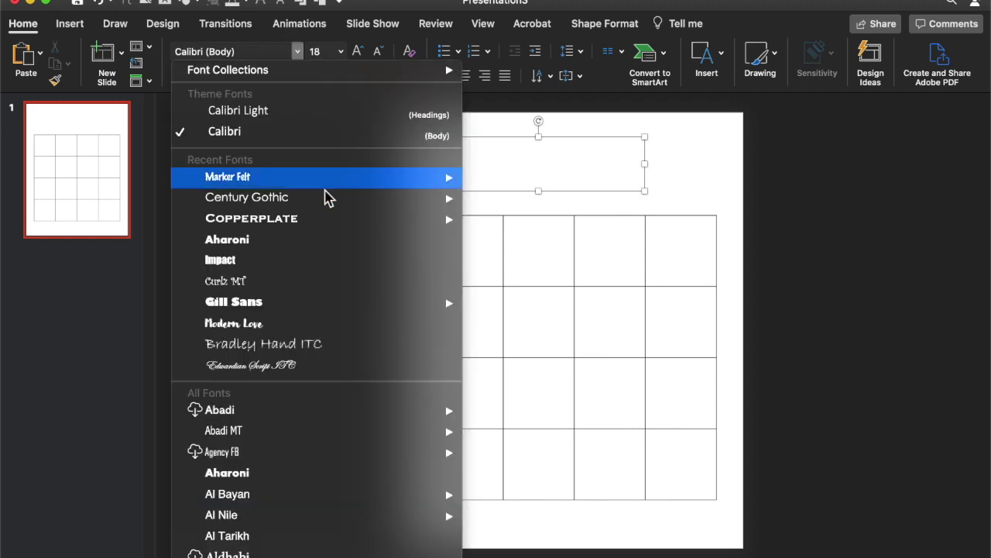
mouse_move(430, 199)
left_click(511, 267)
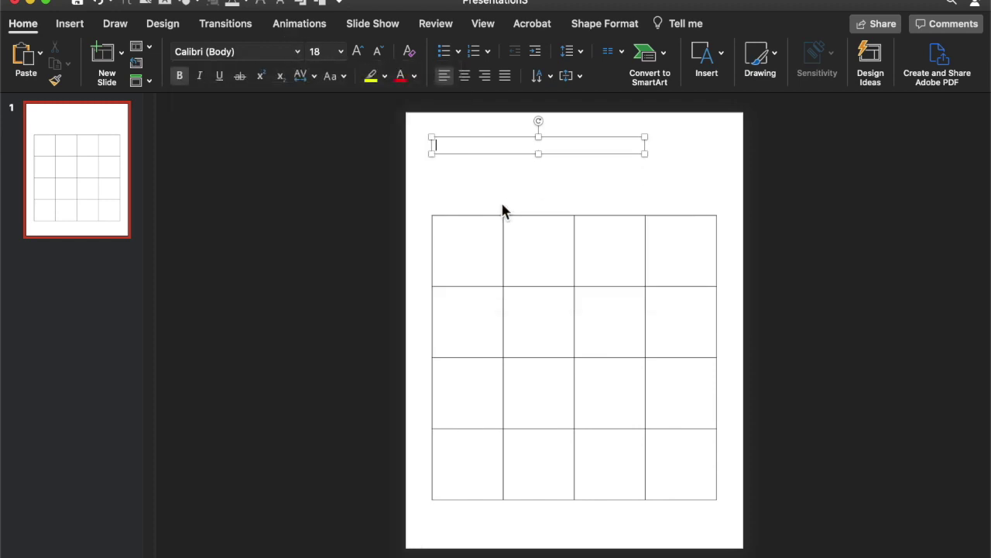
left_click(357, 53)
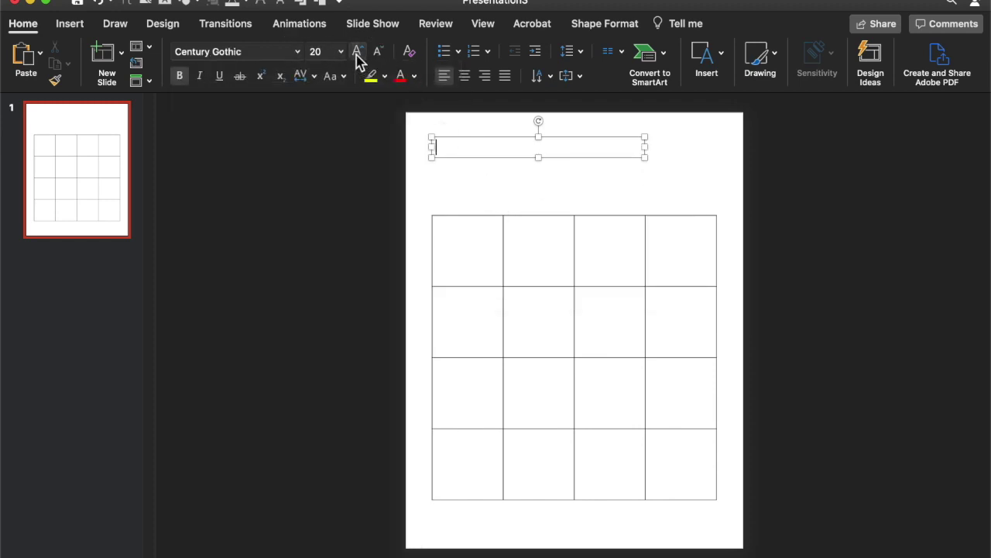
left_click(357, 53)
left_click(357, 53)
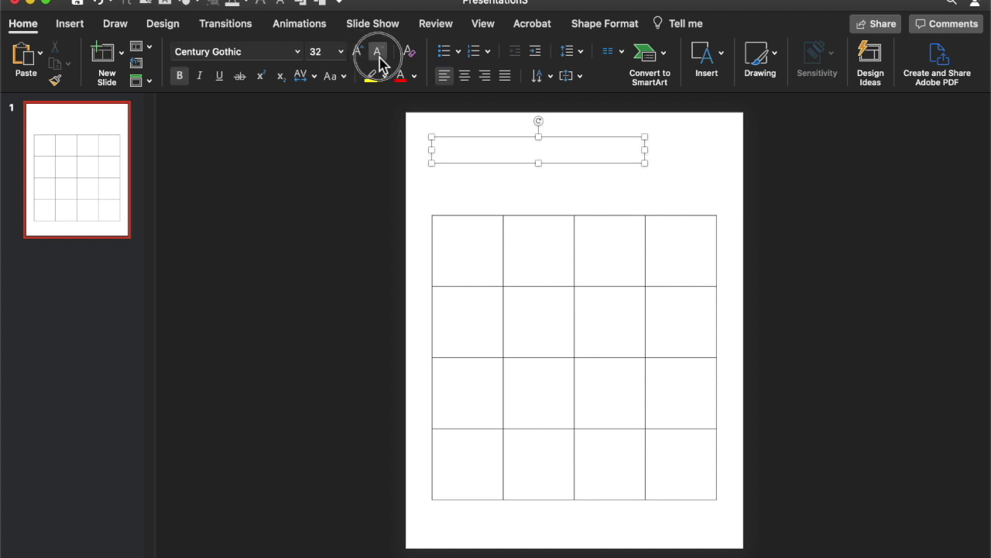
left_click(381, 62)
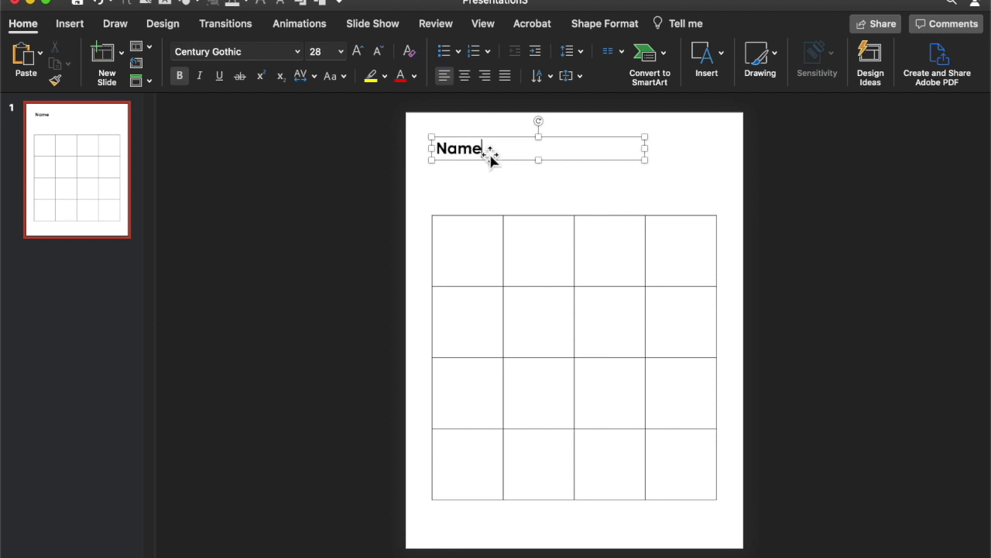
Remove the bold from "Name" and add a blank writing line of underscores after it.
left_click_drag(483, 151, 436, 147)
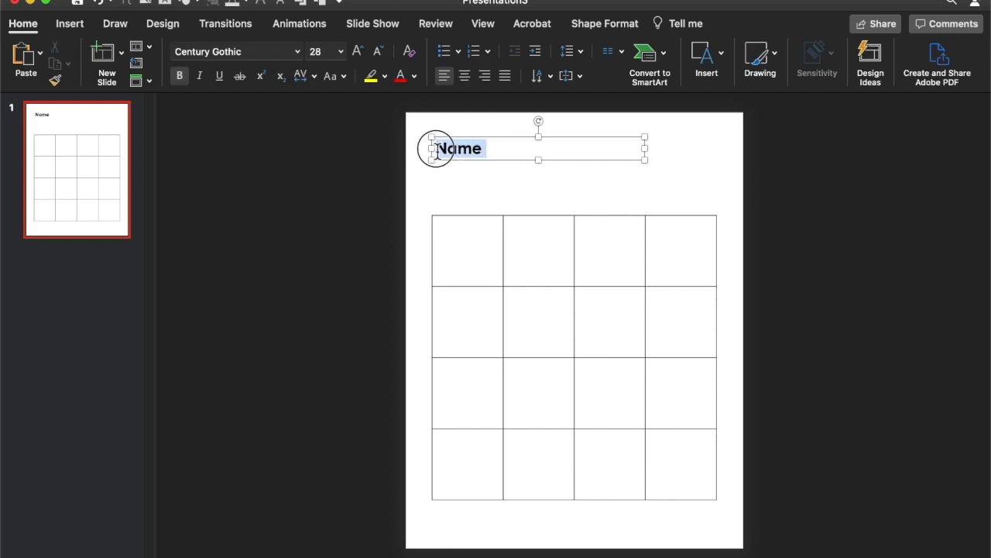
left_click(179, 76)
left_click(504, 154)
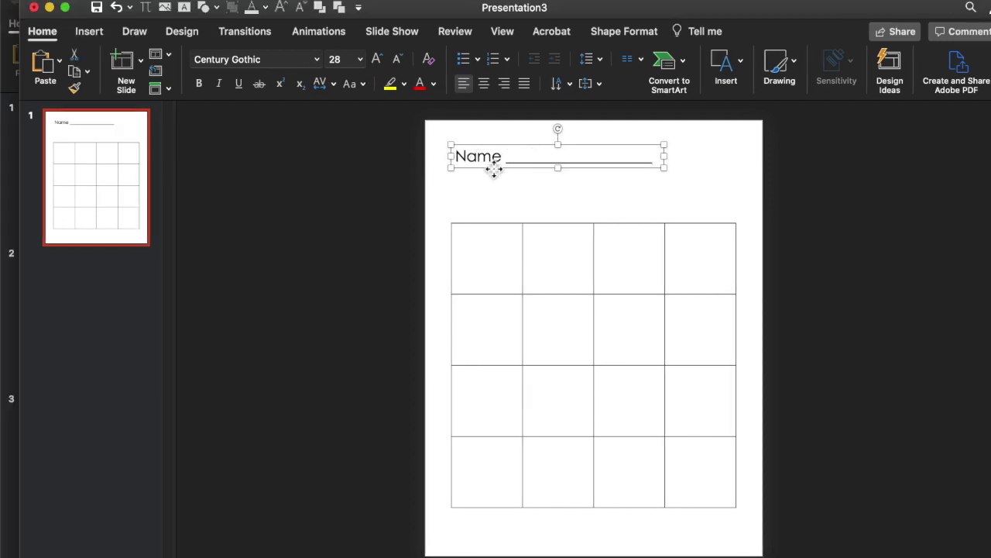
Duplicate the name line just above the table and move the original closer to the page's upper edge.
left_click_drag(493, 169, 494, 211)
left_click(514, 157)
left_click_drag(519, 172, 518, 157)
Replace the text of the copied name line with "SuperMath Lessons Goal Sheet".
left_click(516, 203)
left_click_drag(509, 197, 678, 193)
key("BackSpace")
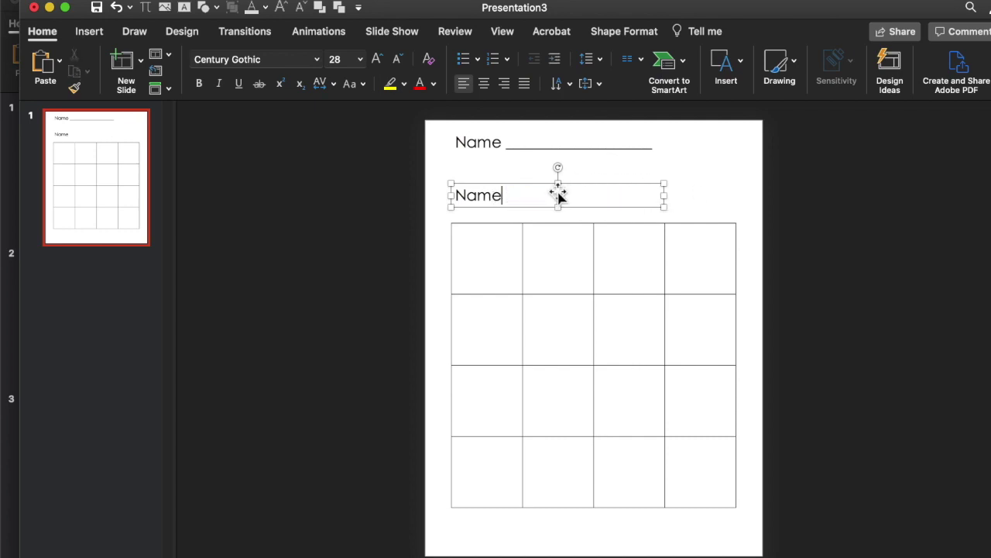
double_click(493, 198)
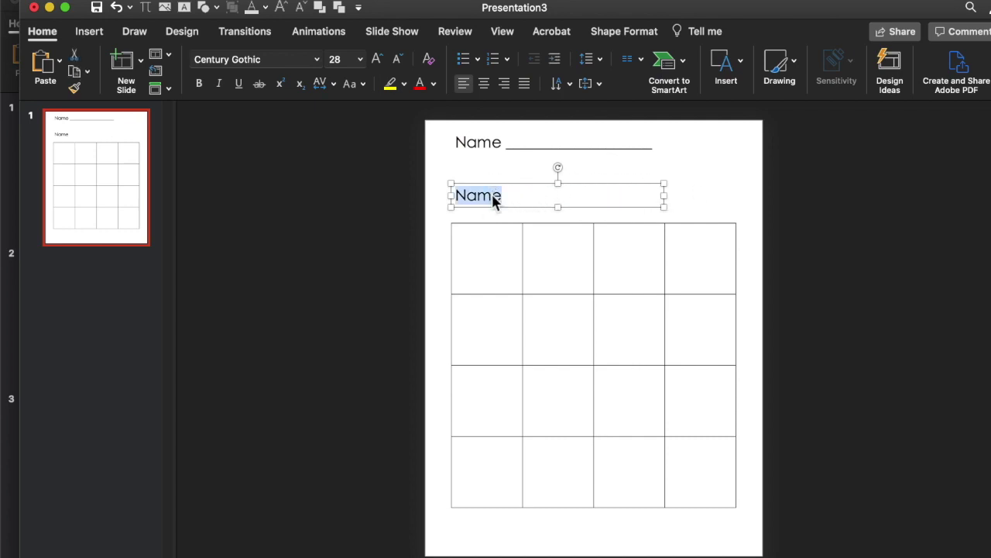
type("SuperMath Lessons Goal Sheet")
Format the goal sheet title in Copperplate at size 36 and position it centred just below the name line.
left_click_drag(671, 212, 453, 195)
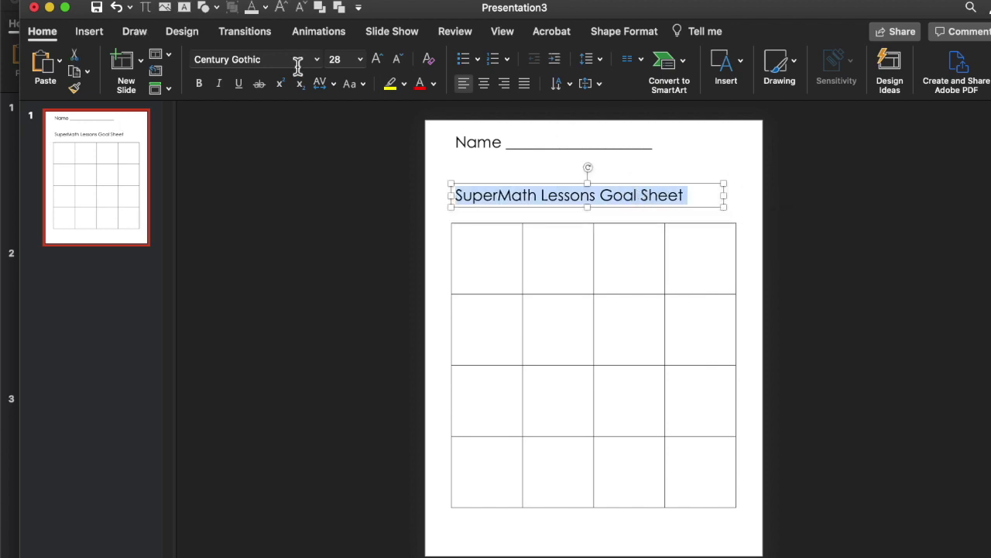
left_click(317, 60)
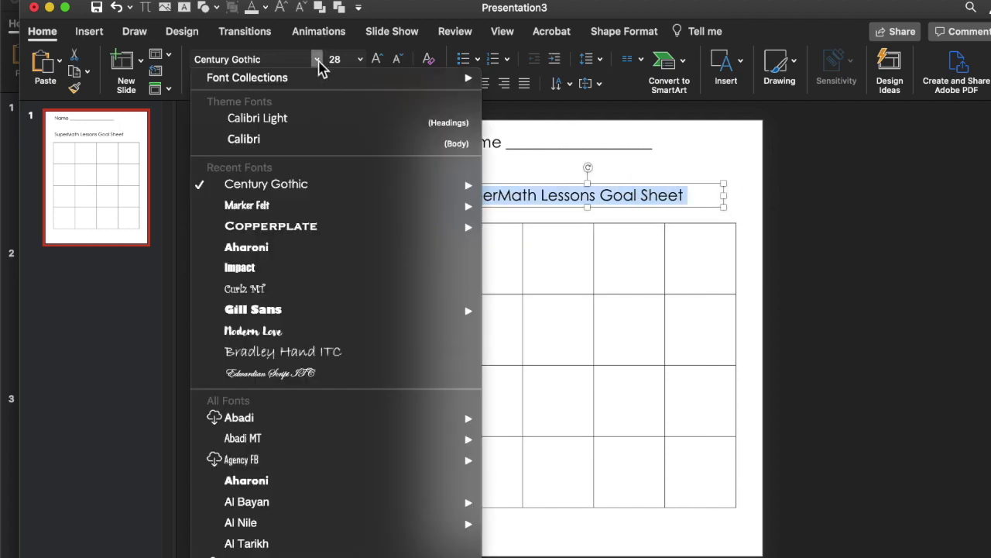
left_click(329, 228)
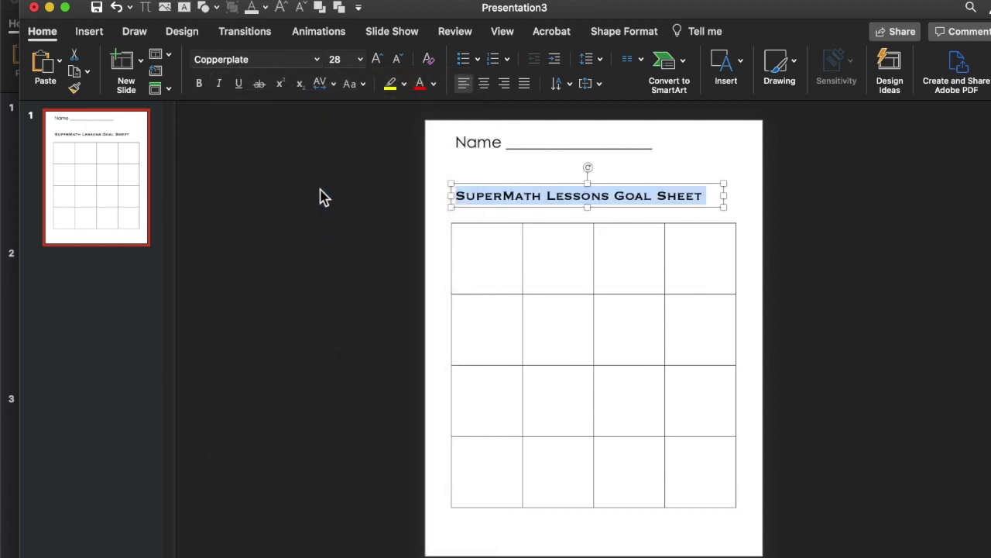
key("super+shift+period")
key("super+shift+period")
left_click(618, 205)
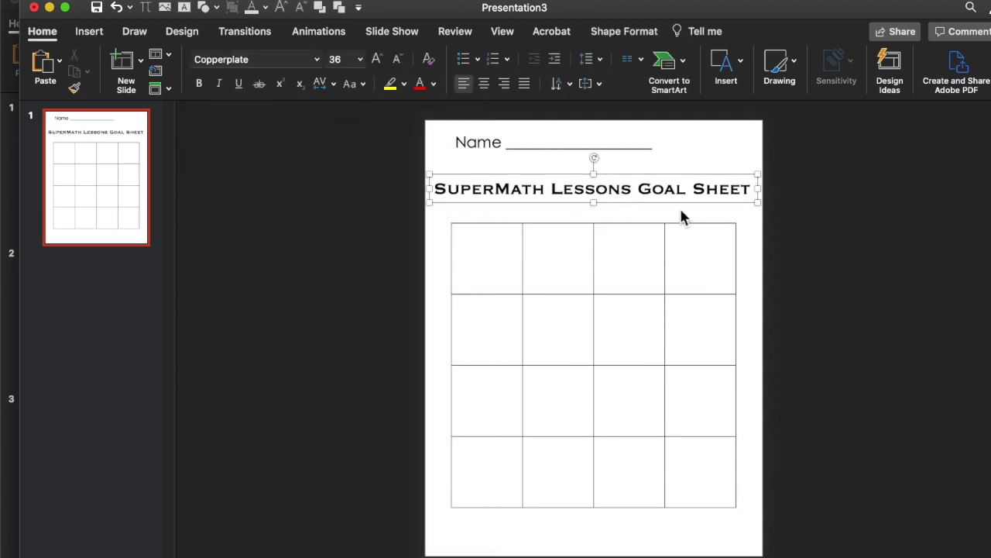
left_click_drag(655, 192, 649, 178)
left_click(592, 215)
Duplicate the title directly below itself and set the copy to Century Gothic Regular at size 24.
left_click(580, 177)
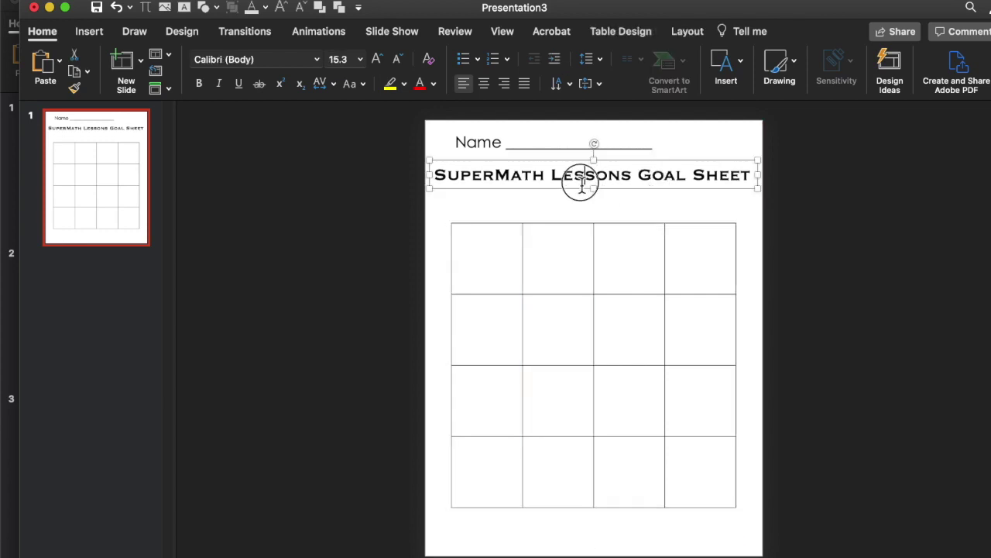
left_click_drag(585, 191, 581, 211)
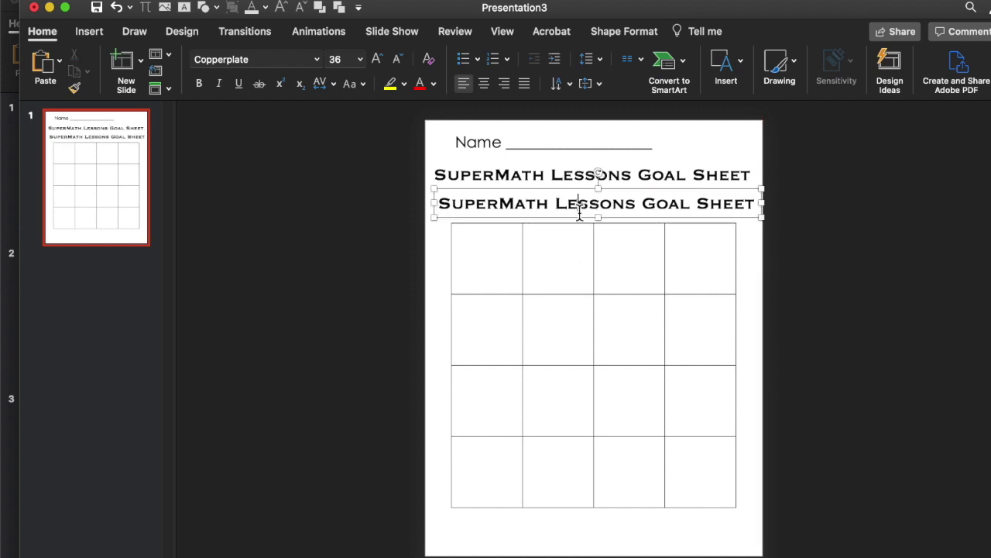
triple_click(597, 206)
left_click(318, 60)
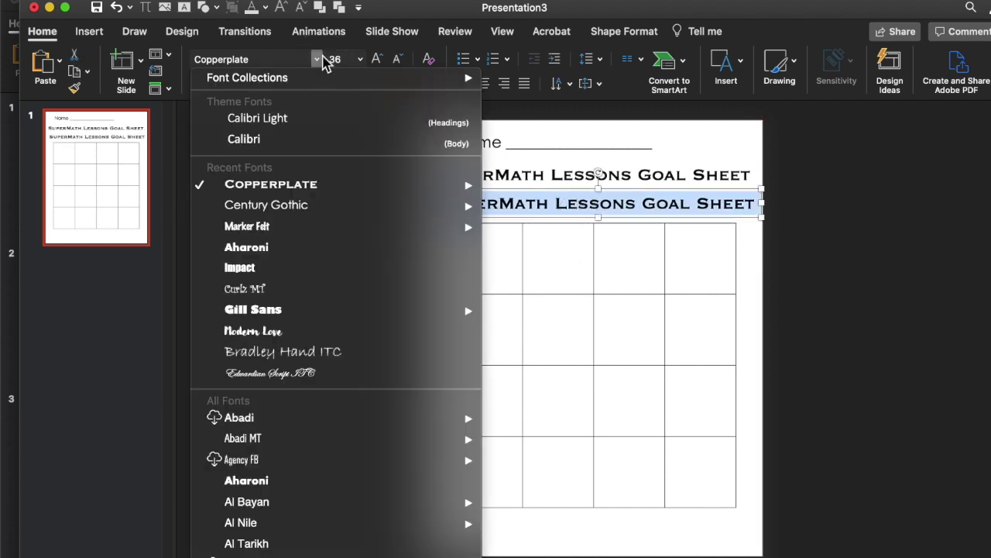
mouse_move(364, 212)
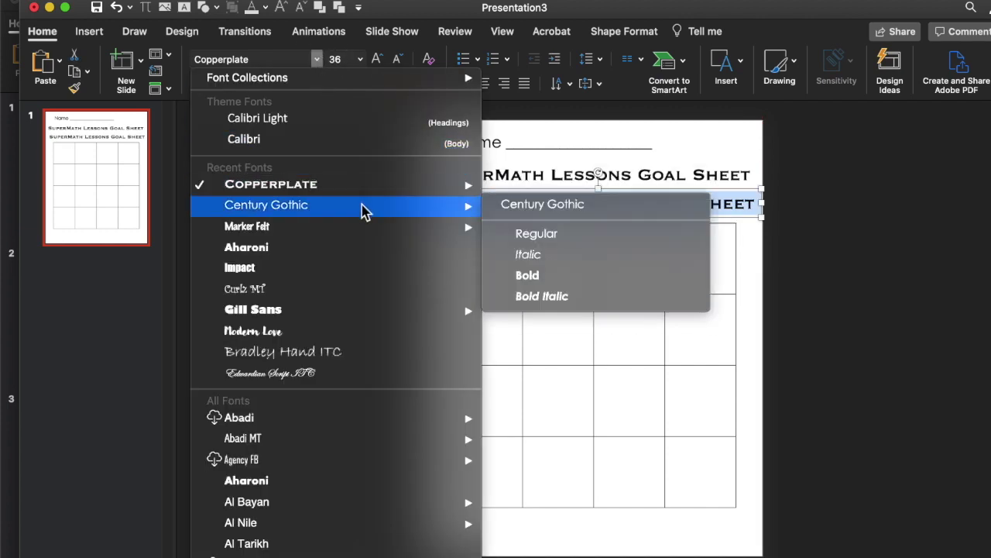
left_click(533, 232)
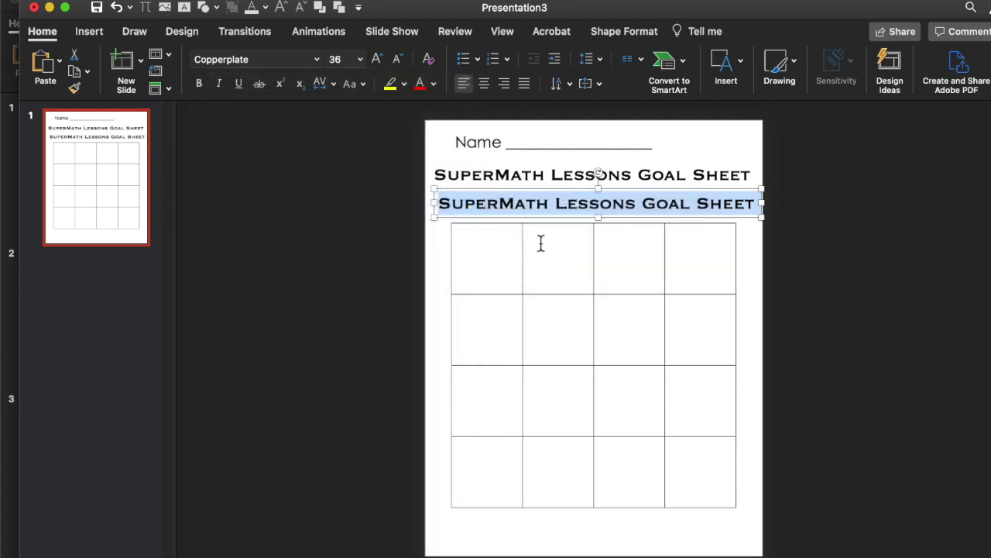
left_click(360, 60)
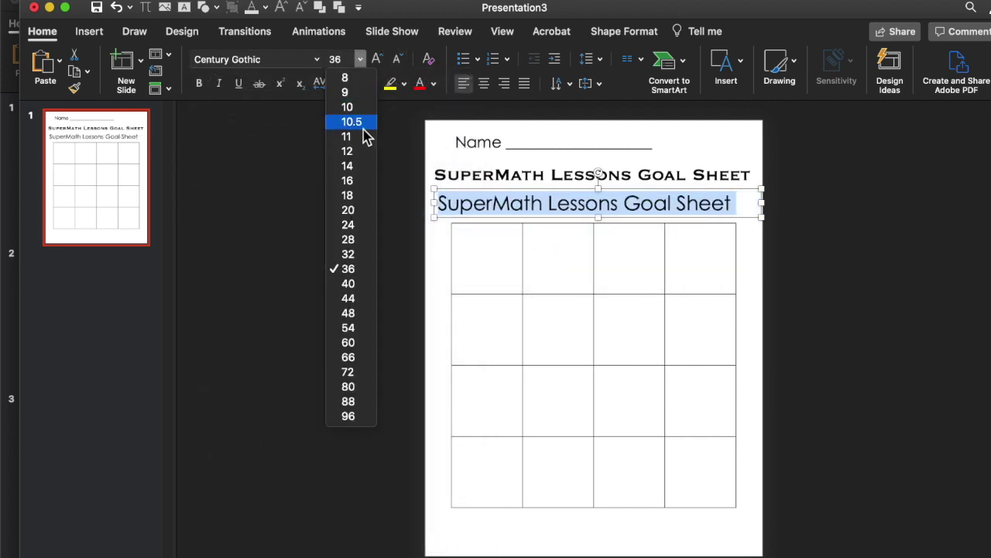
left_click(347, 224)
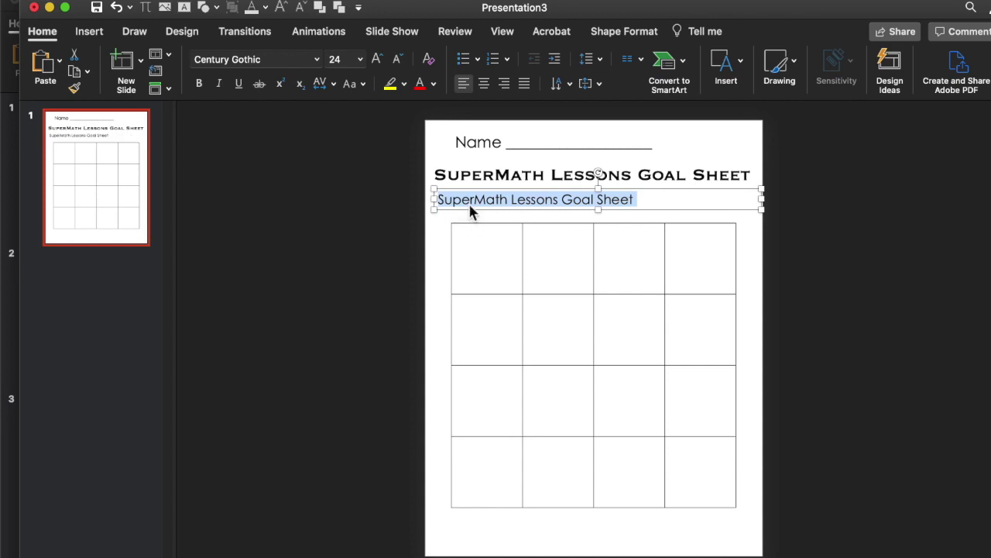
Change the copy to "Place a star or check in each box after you complete a lesson", at size 18, positioned right above the table.
type("Place a star or check in each box after you complete a lesson")
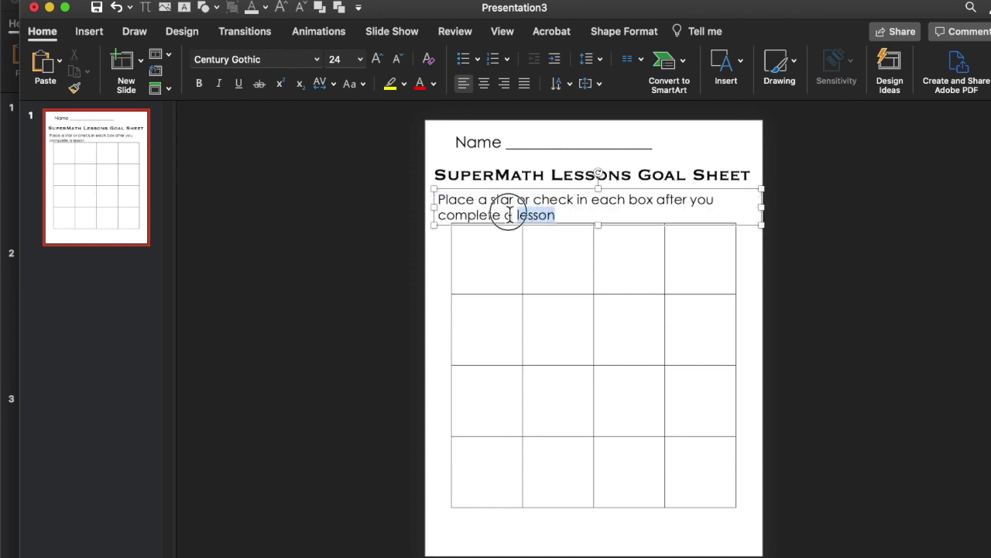
left_click_drag(509, 214, 433, 200)
left_click(397, 60)
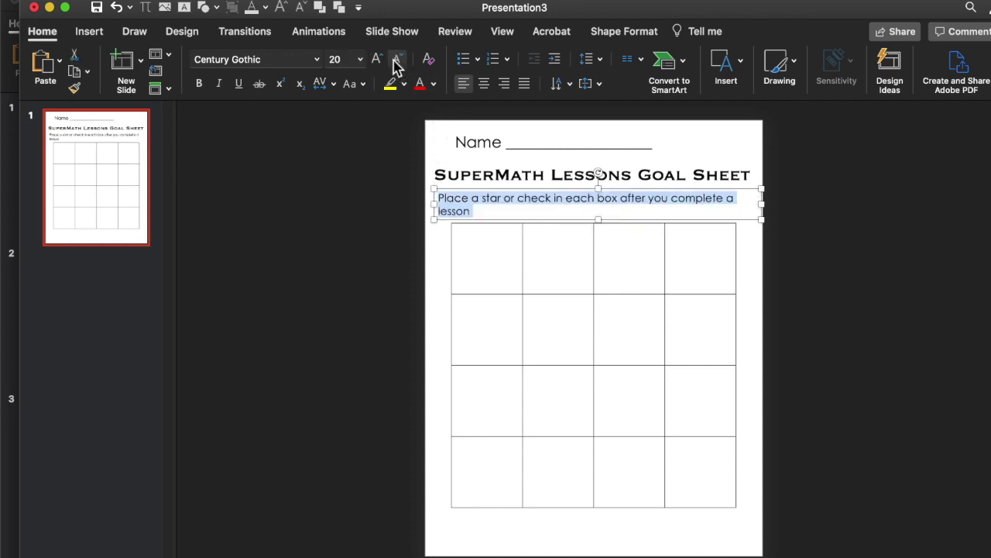
left_click(397, 60)
left_click_drag(534, 206, 542, 223)
left_click(914, 221)
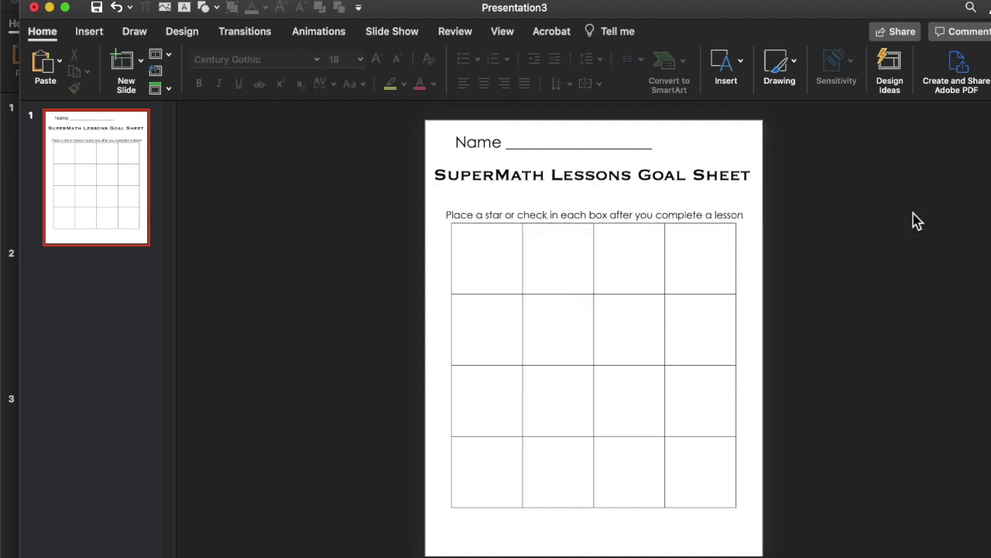
Move the title slightly down and reduce the name line's font by two size steps.
left_click_drag(642, 193, 639, 200)
left_click(821, 199)
left_click(573, 146)
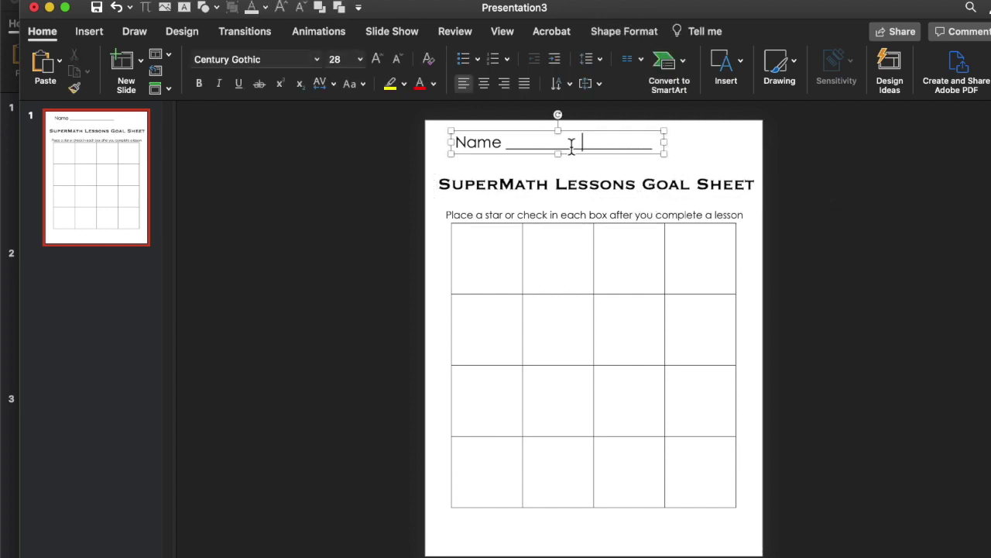
left_click_drag(652, 147, 458, 149)
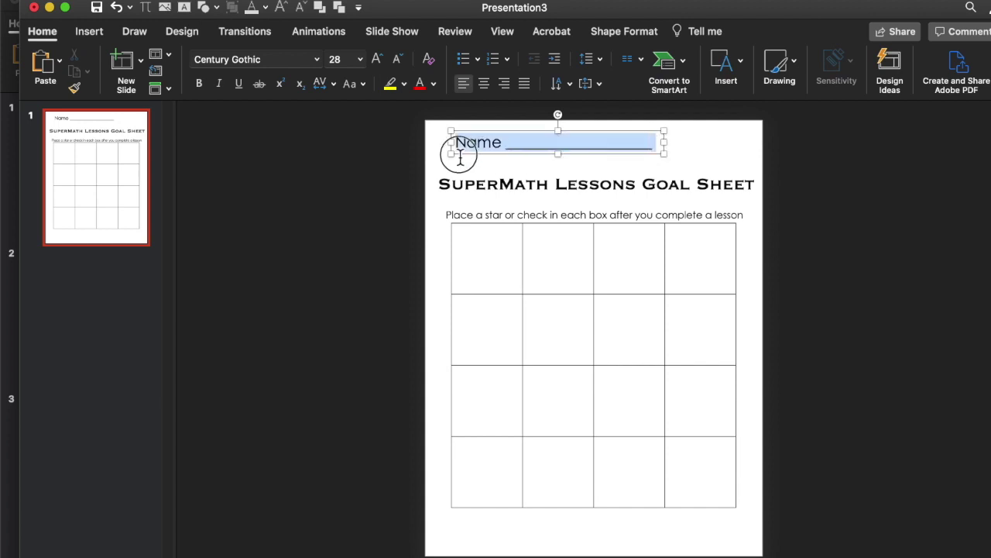
left_click(397, 61)
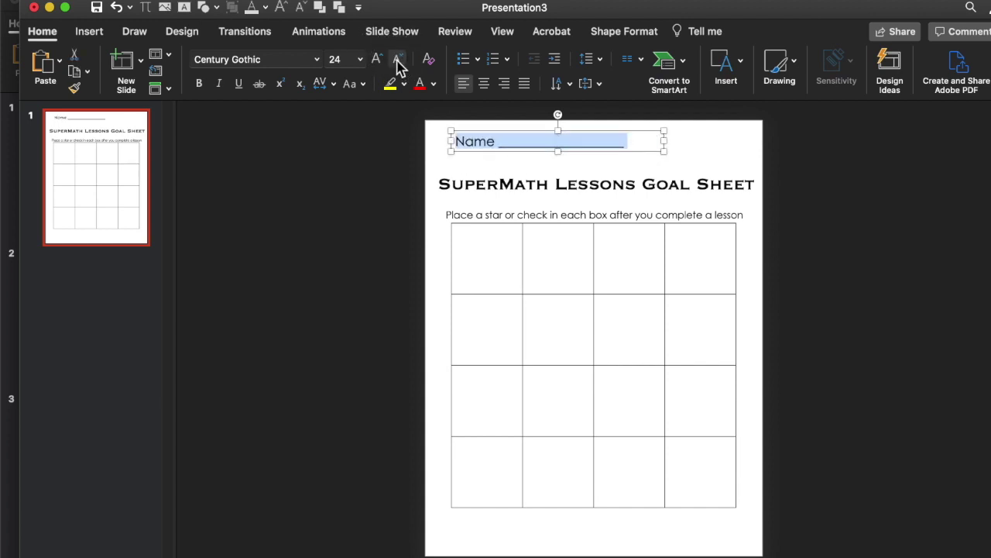
left_click(397, 61)
left_click(571, 182)
left_click(333, 174)
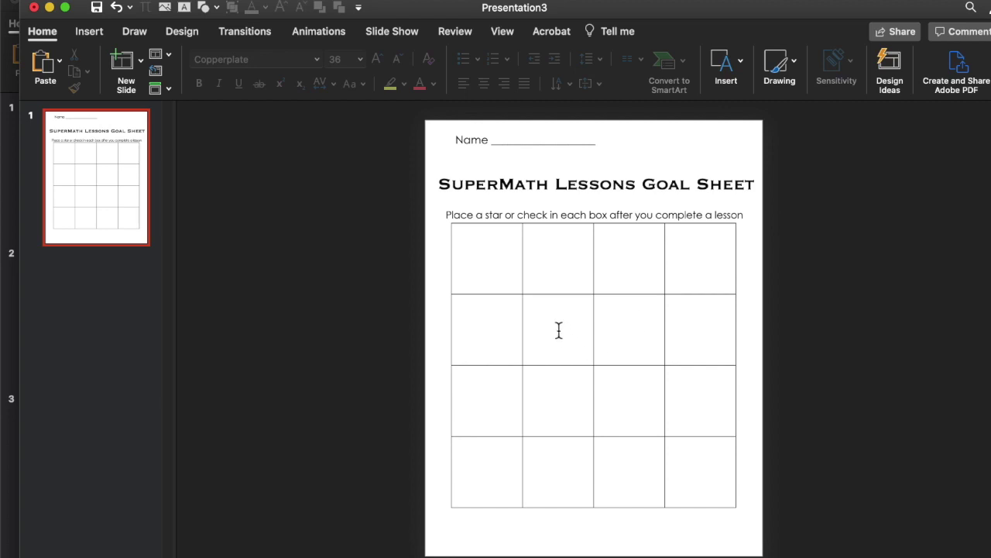
Add a new blank slide after the goal sheet slide.
left_click(127, 269)
left_click(141, 62)
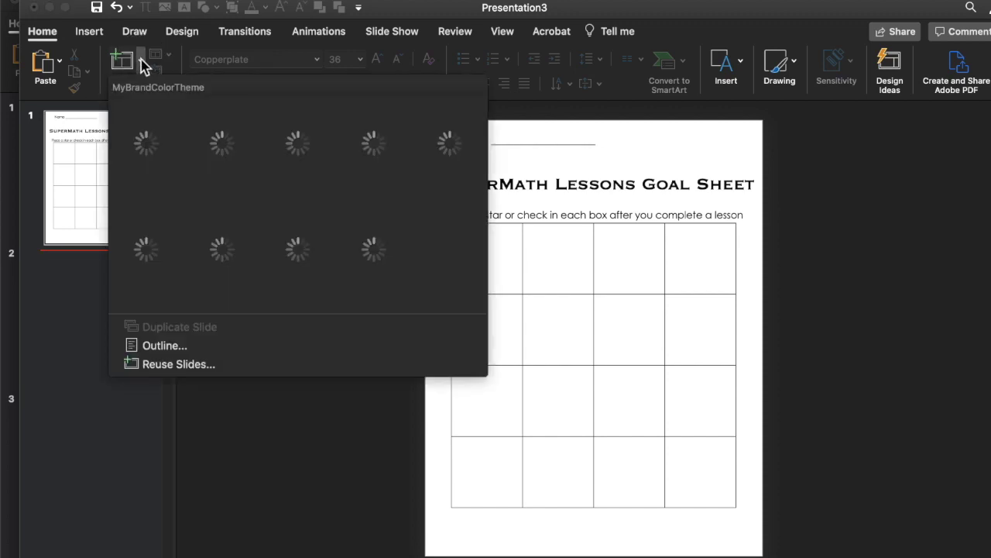
left_click(217, 261)
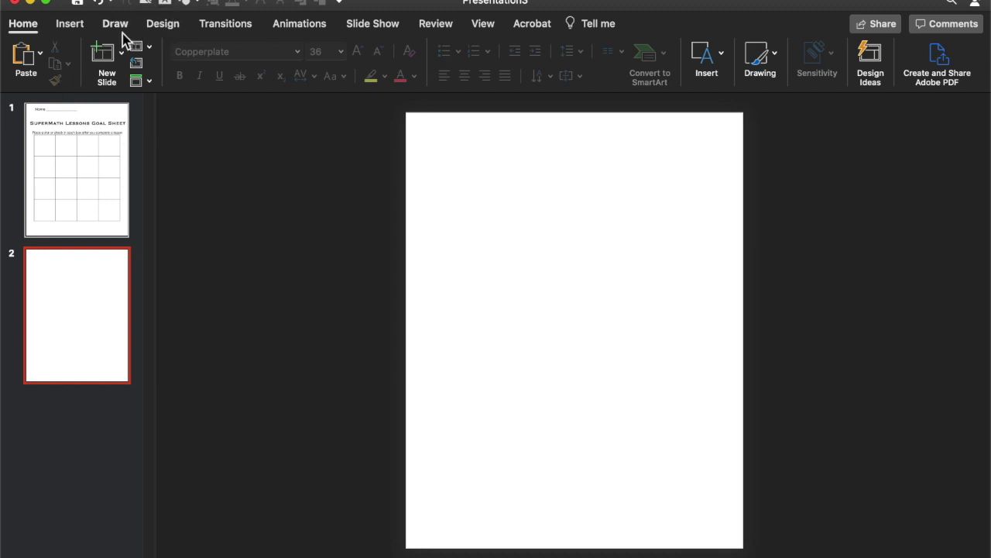
Draw a large up arrow block shape on the blank slide, about 8.31 in high and 5.86 in wide.
left_click(196, 6)
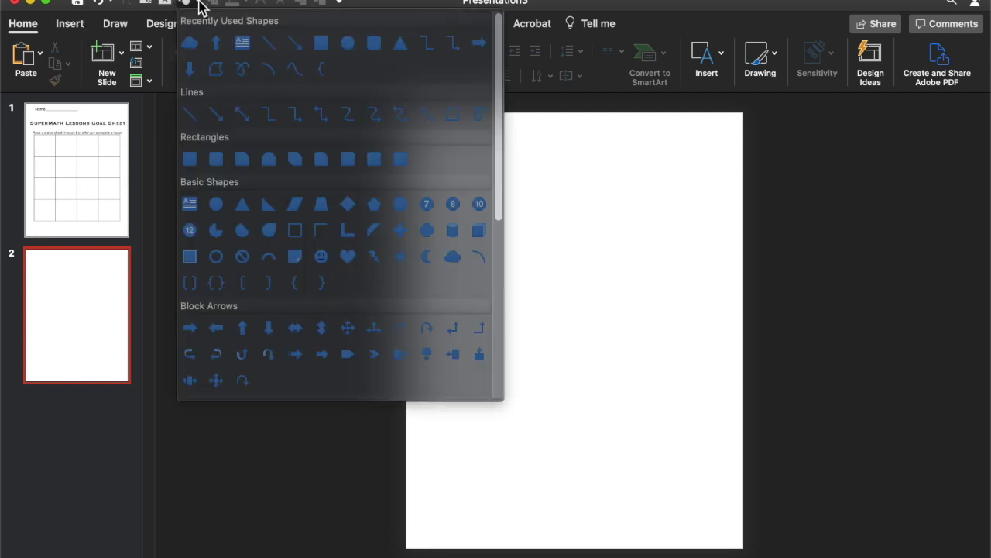
left_click(244, 334)
mouse_move(473, 179)
left_mouse_down()
mouse_move(559, 344)
mouse_move(643, 462)
mouse_move(692, 487)
mouse_move(702, 505)
left_mouse_up()
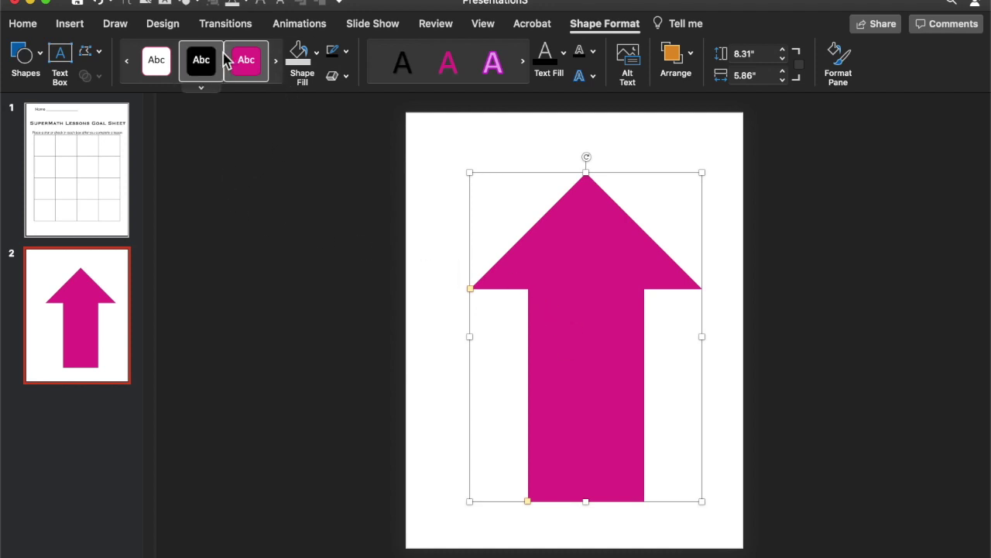
Remove the arrow's fill and give it a black outline 3 pt thick.
left_click(316, 53)
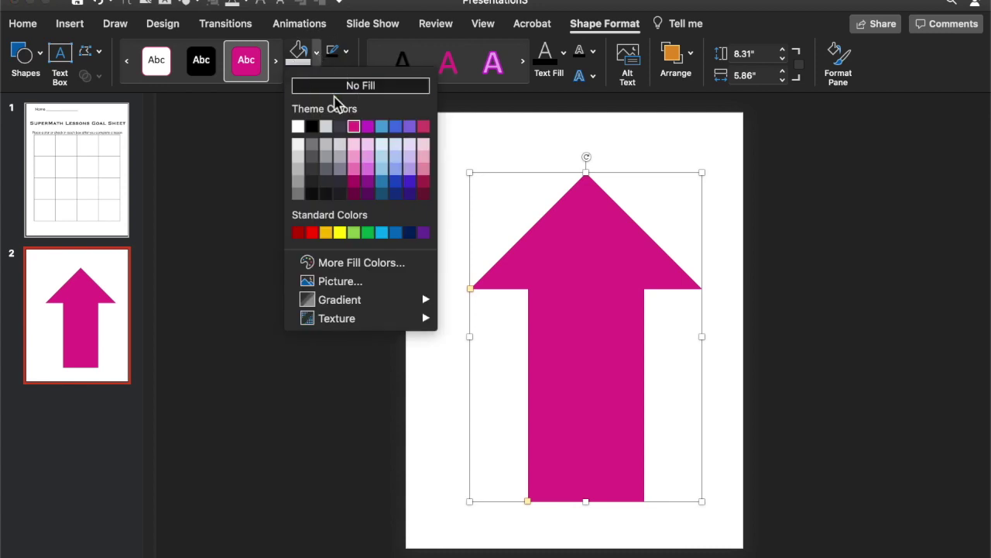
left_click(341, 86)
left_click(346, 53)
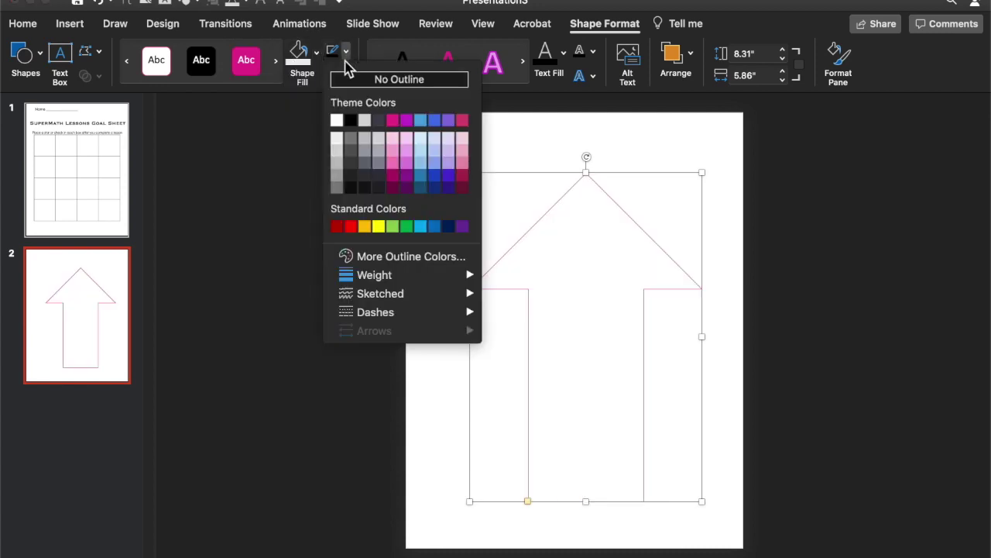
left_click(348, 124)
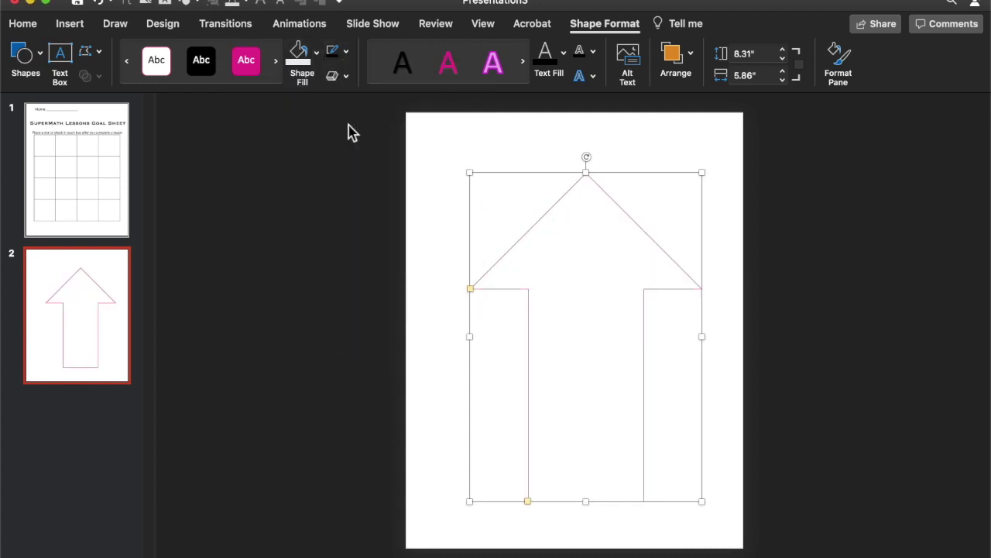
left_click(345, 51)
mouse_move(441, 278)
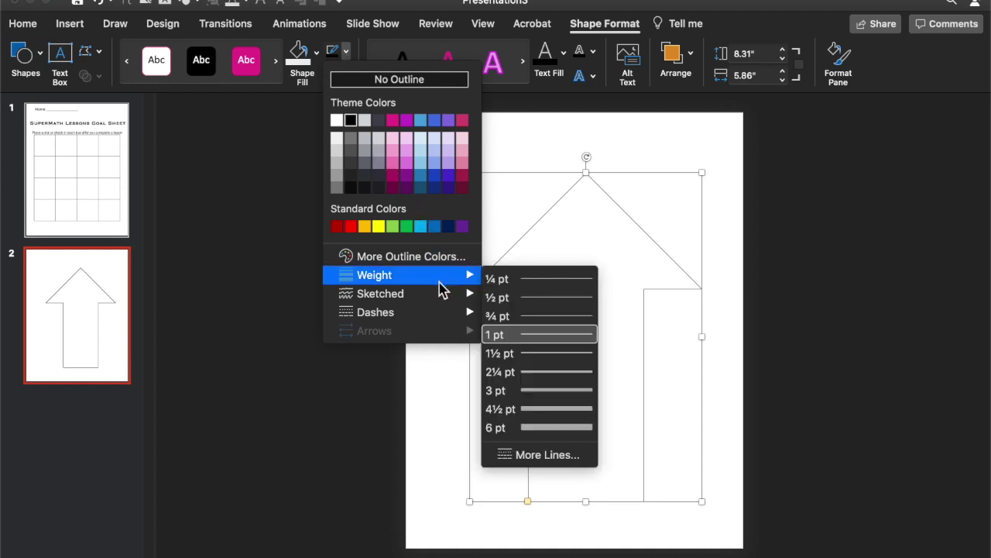
left_click(537, 391)
left_click(801, 277)
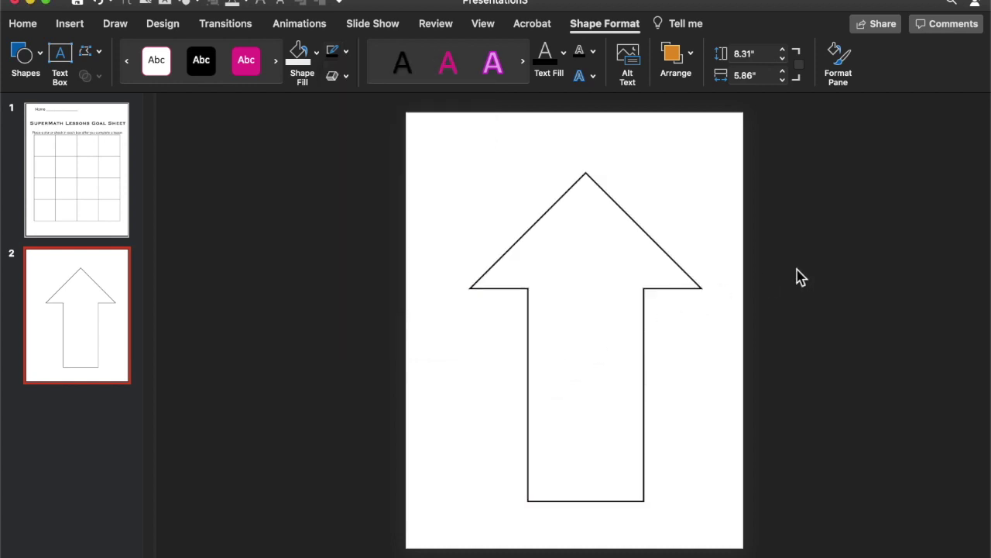
Enlarge the arrow to fill most of the slide and center it on the page.
left_click(655, 243)
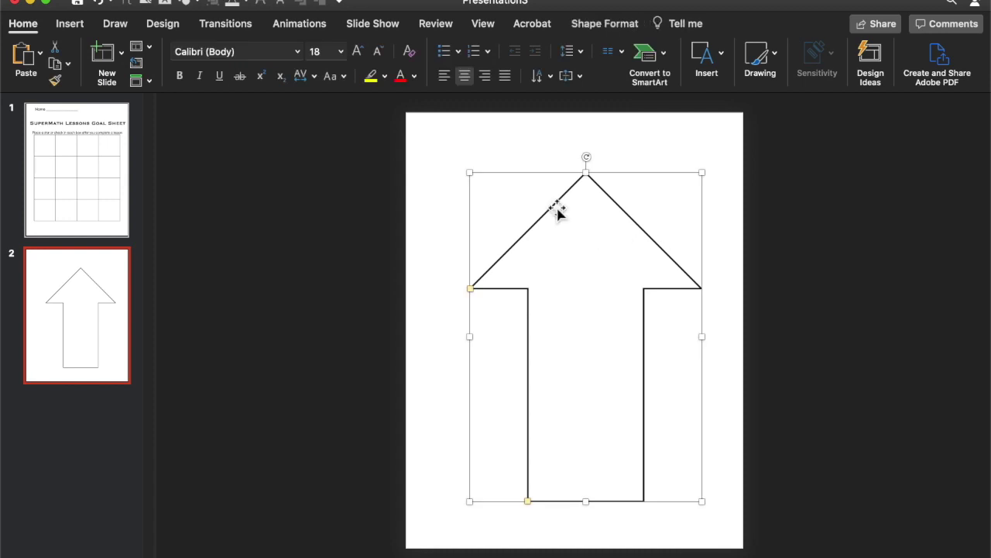
left_click_drag(470, 180, 433, 154)
left_click_drag(563, 501, 568, 525)
left_click_drag(659, 248, 669, 231)
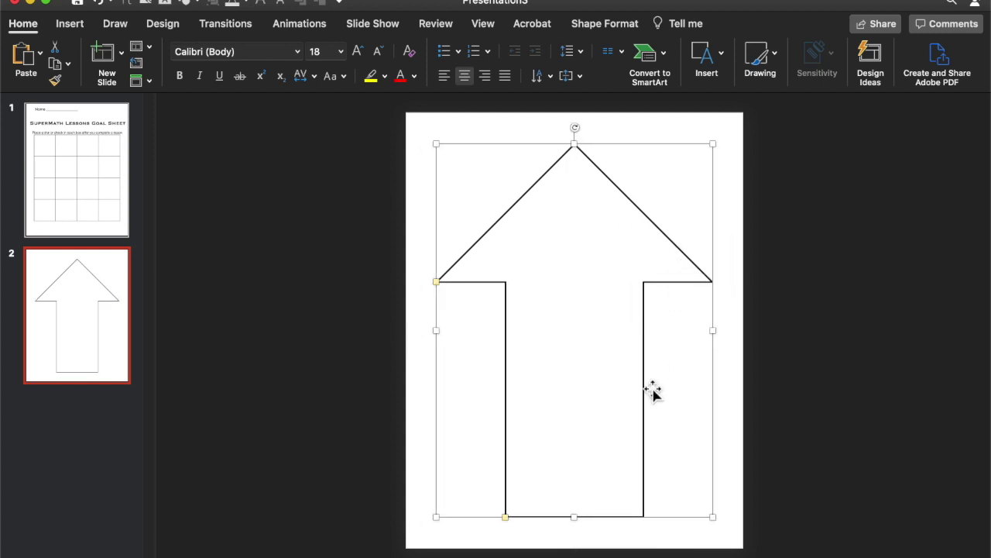
Draw a horizontal line about 3.49 in long across the arrow's shaft, slightly above its bottom edge.
left_click(195, 5)
left_click(193, 115)
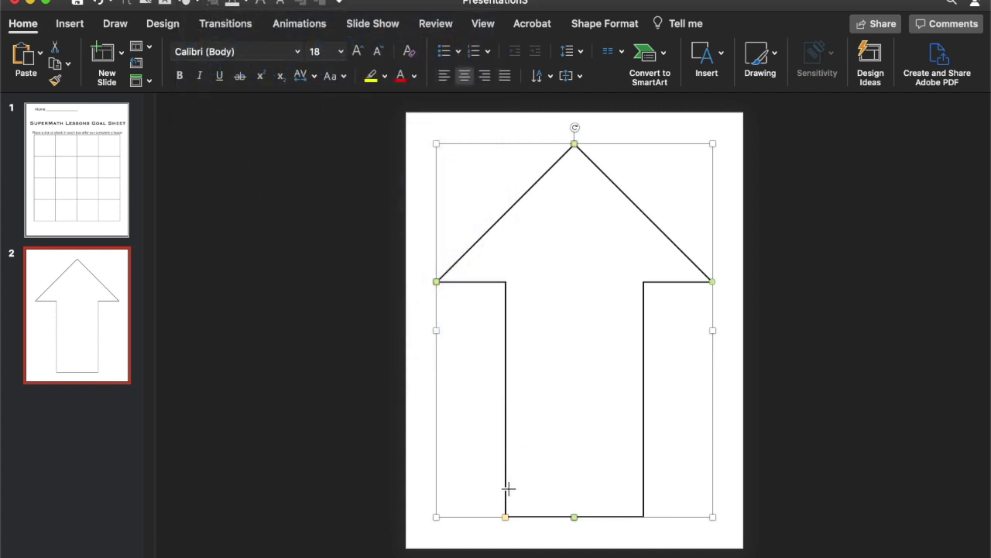
left_click_drag(508, 488, 645, 487)
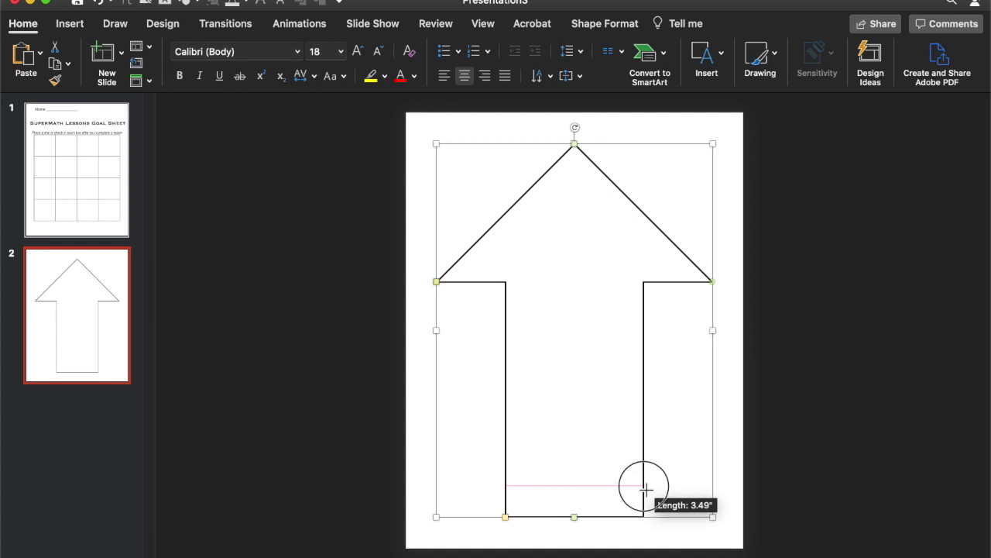
left_click_drag(646, 489, 646, 489)
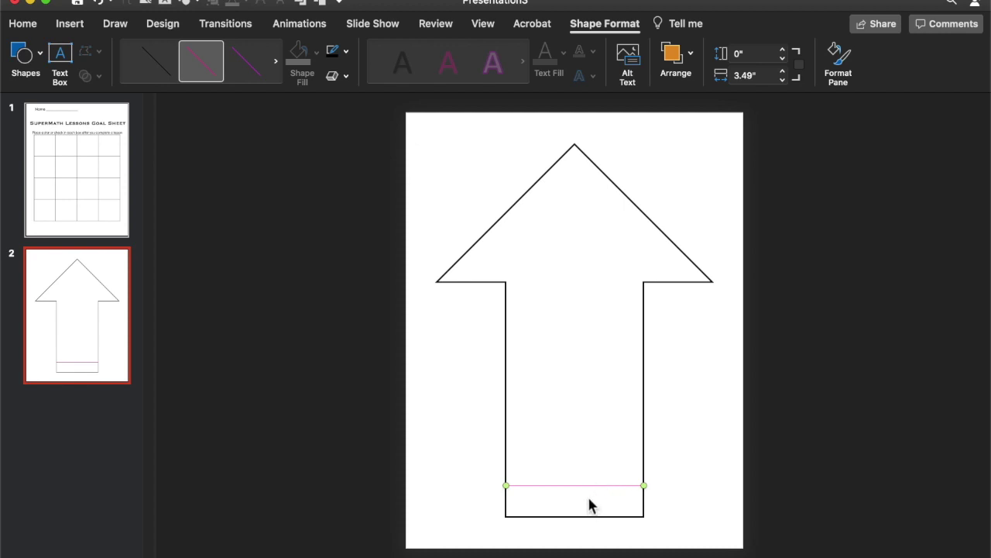
left_click_drag(587, 486, 588, 481)
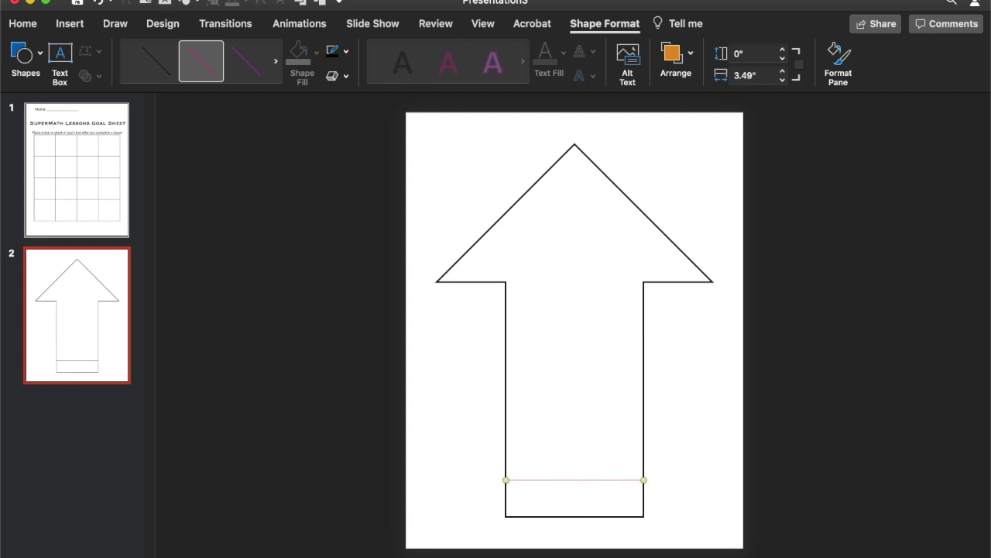
Make the line across the shaft black with a 3 pt weight.
scroll(575, 480, "up", 5)
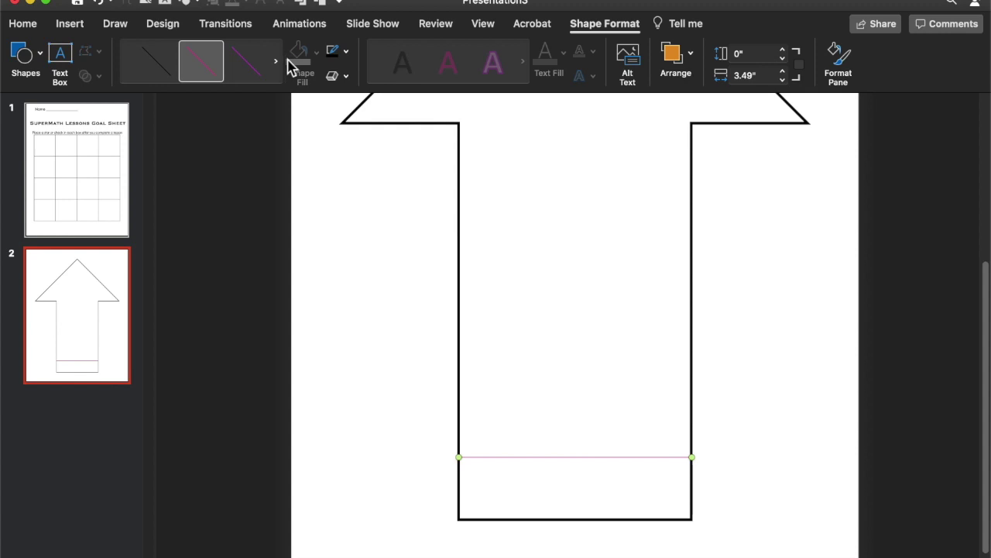
left_click(346, 51)
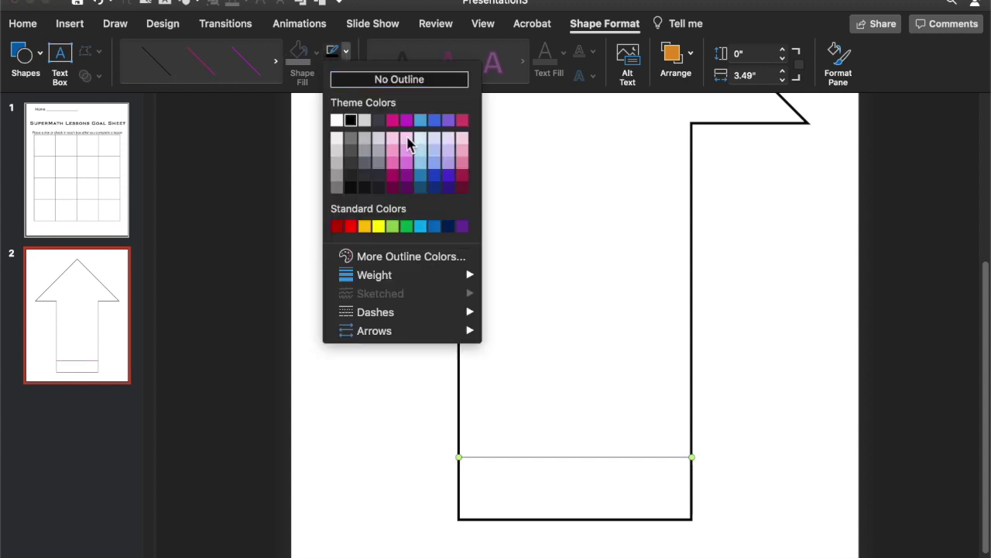
mouse_move(465, 276)
left_click(530, 394)
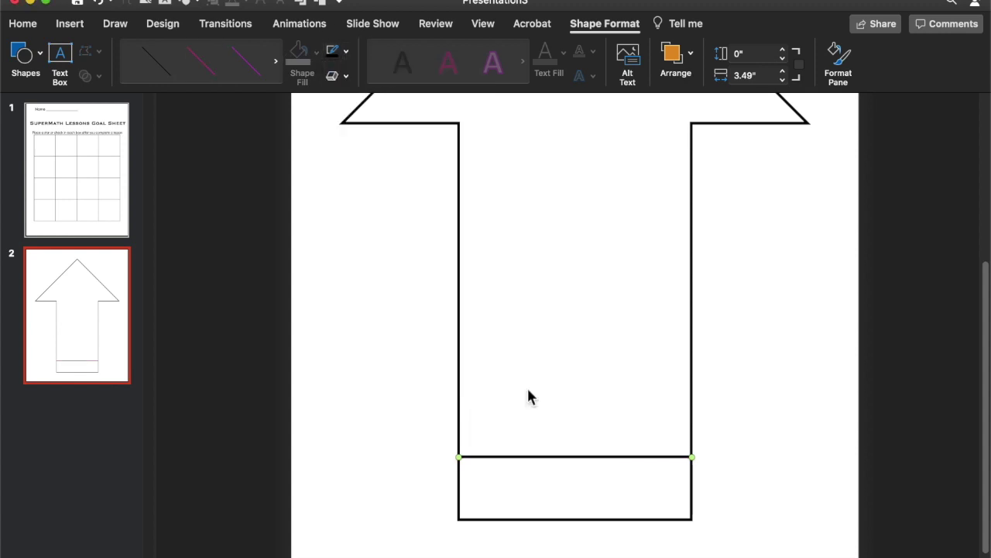
left_click(726, 426)
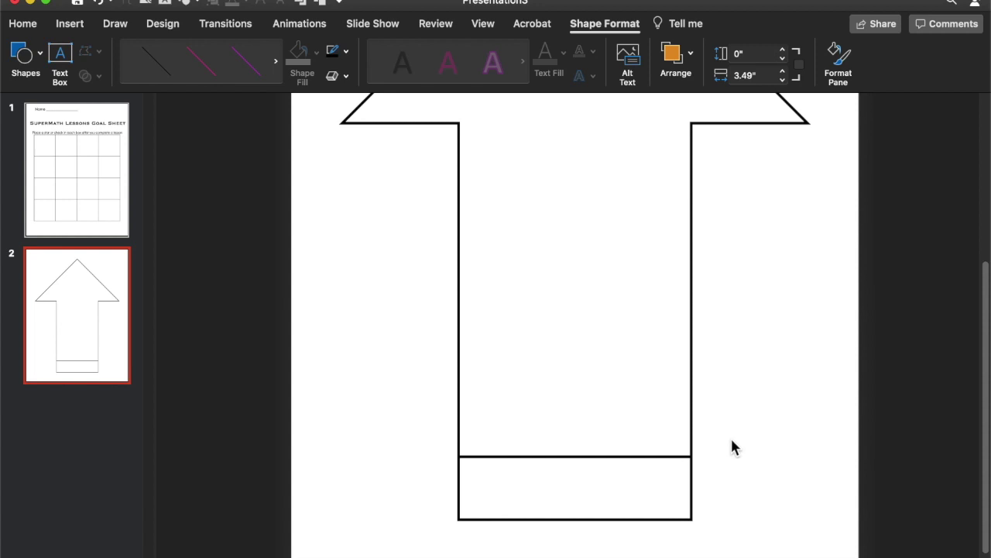
Duplicate the shaft line and place the copy directly above it, one band higher and flush with the shaft's sides.
left_click(595, 458)
key("super+d")
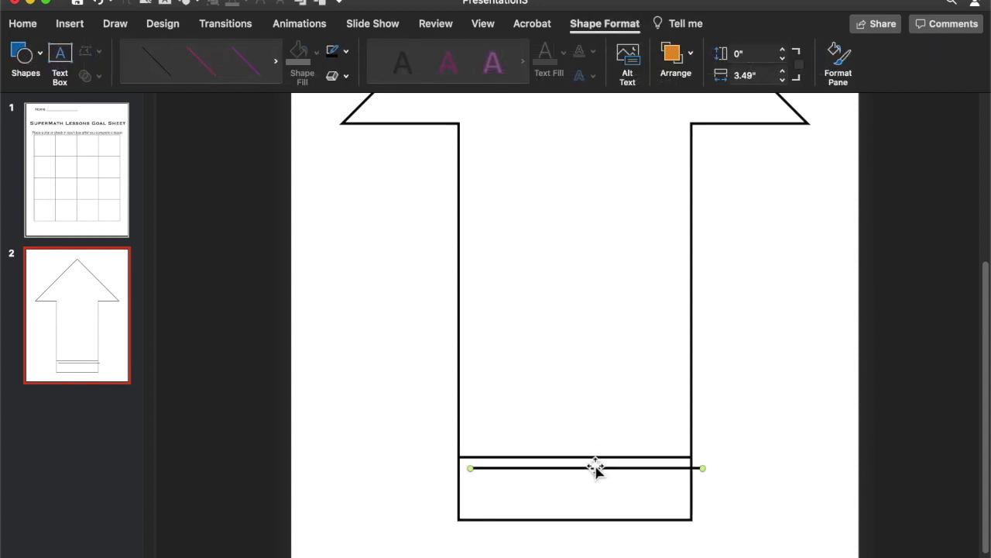
left_click_drag(595, 468, 576, 400)
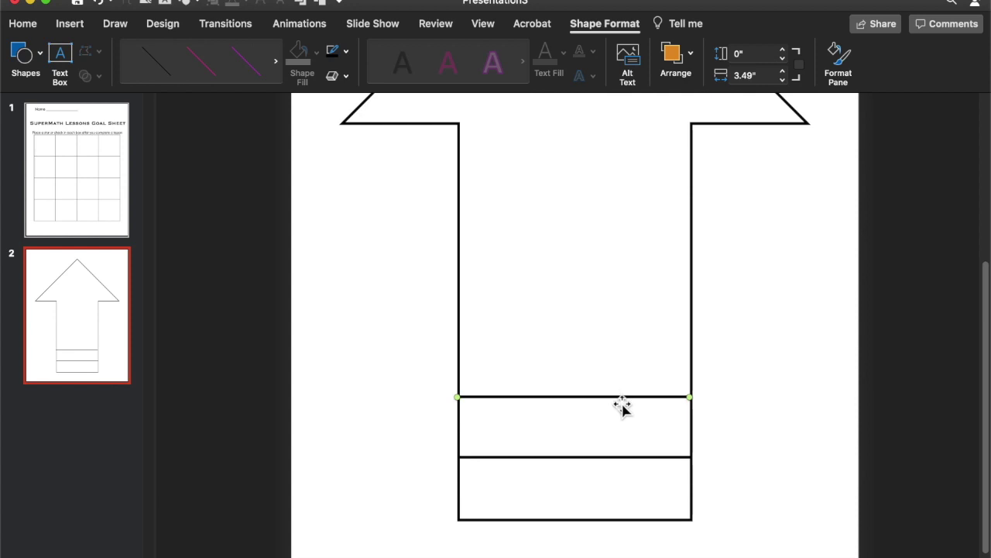
left_click_drag(622, 402, 623, 400)
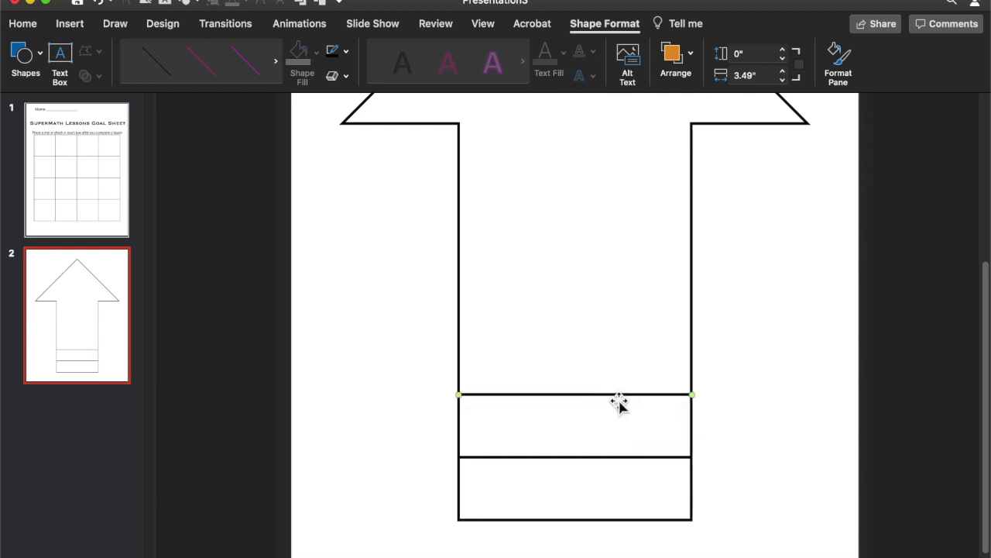
Repeat the spaced duplication four more times to fill the shaft with lines up to the arrowhead.
key("super+d")
key("super+d")
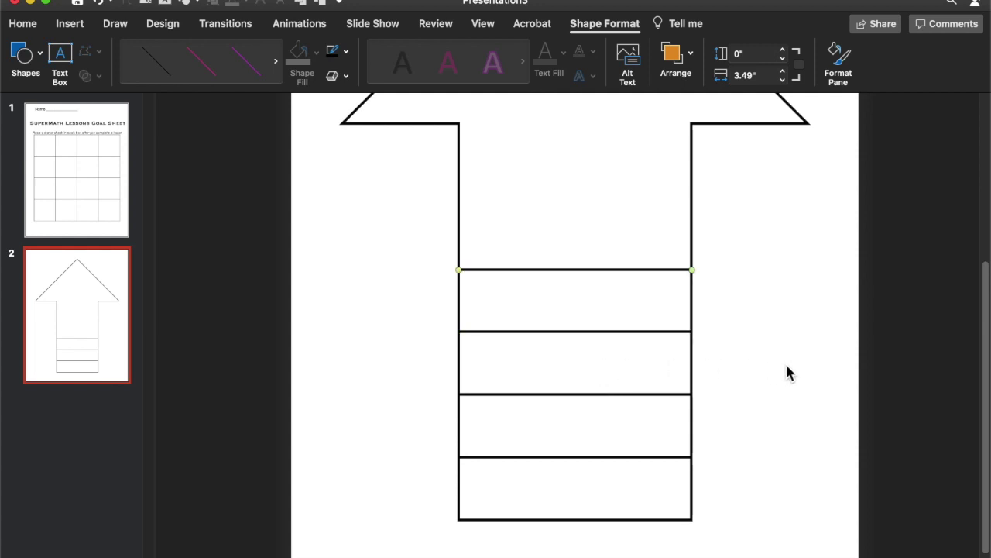
key("super+d")
key("super+d")
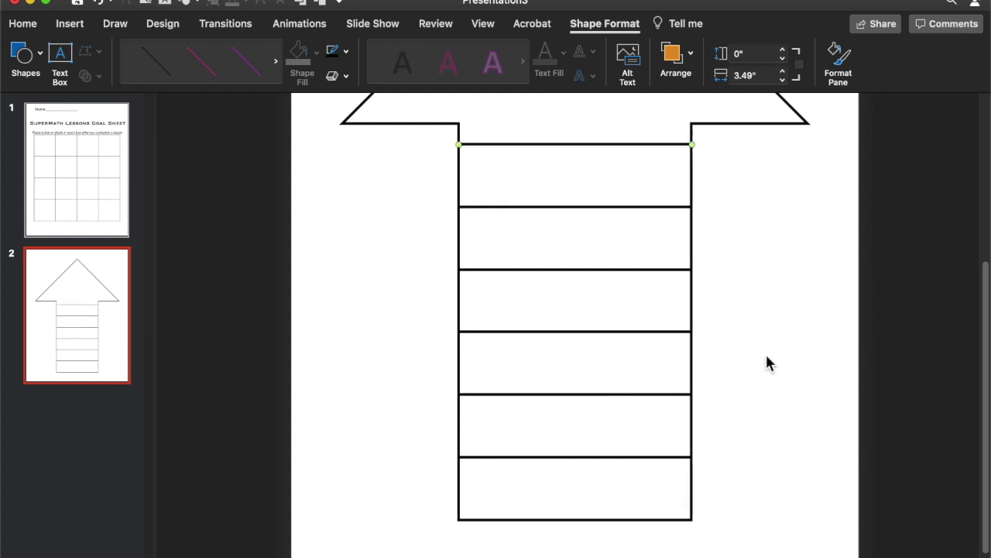
Move the topmost shaft line up so it closes the base of the arrowhead.
scroll(763, 360, "up", 5)
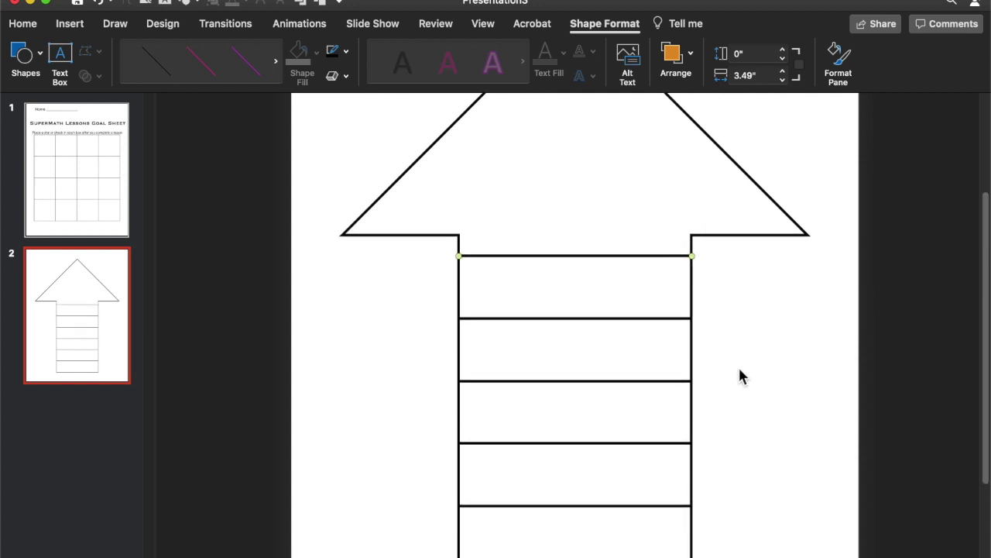
scroll(814, 480, "down", 2)
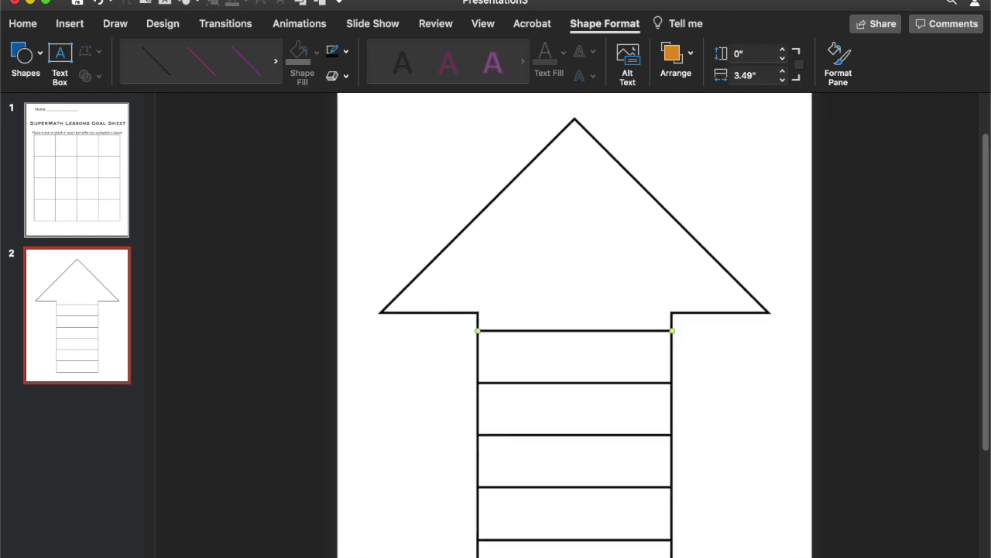
scroll(776, 450, "down", 4)
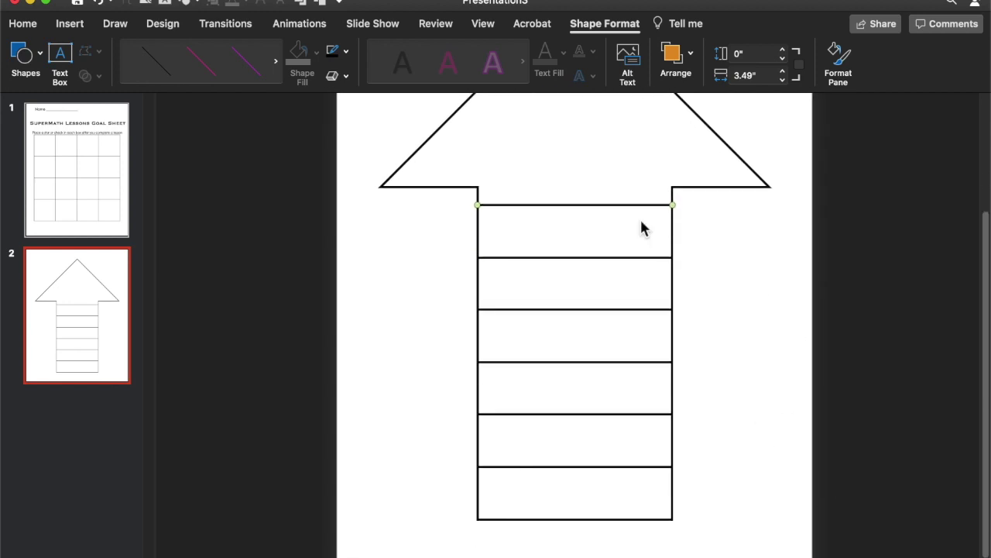
left_click_drag(601, 204, 605, 187)
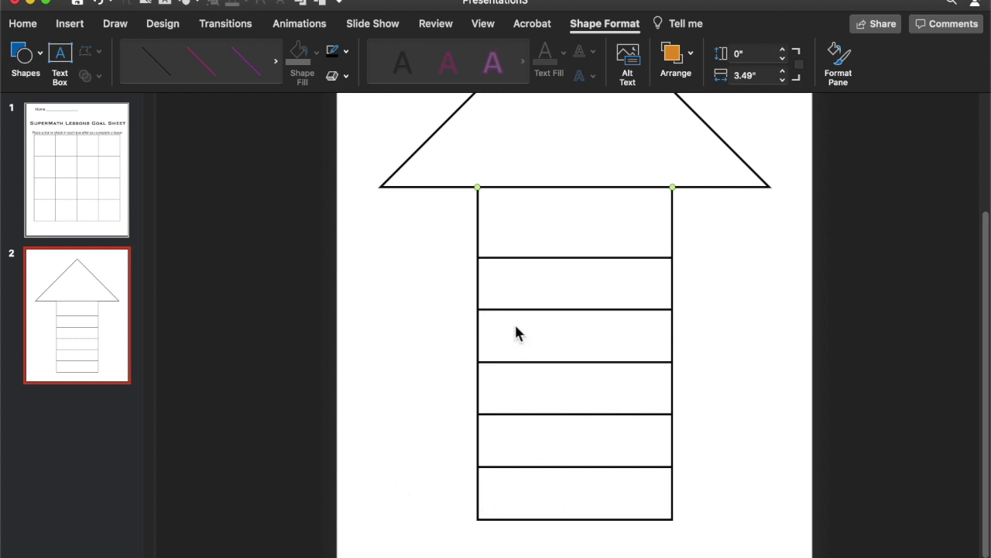
Select all six shaft lines and distribute them vertically.
scroll(392, 261, "up", 3)
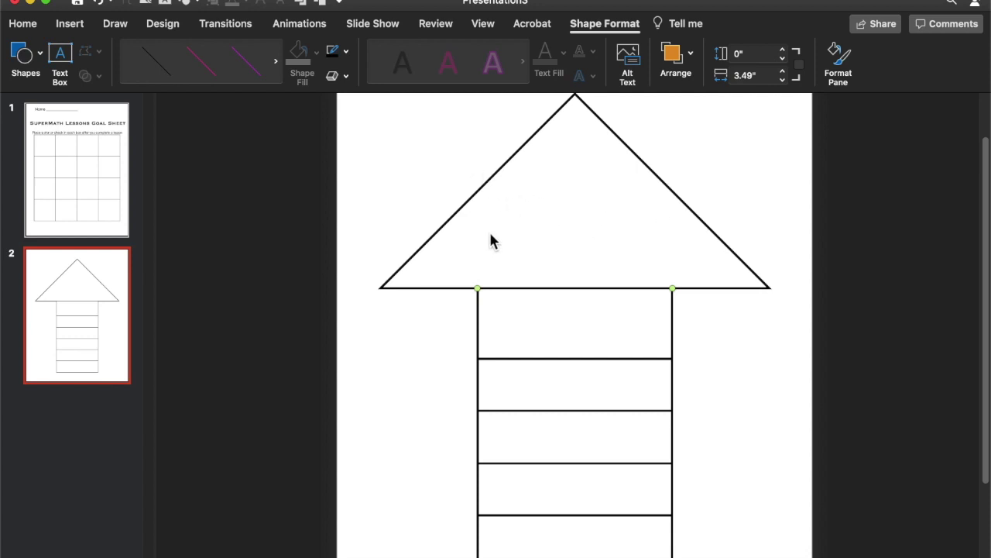
scroll(499, 252, "down", 2)
scroll(386, 281, "down", 2)
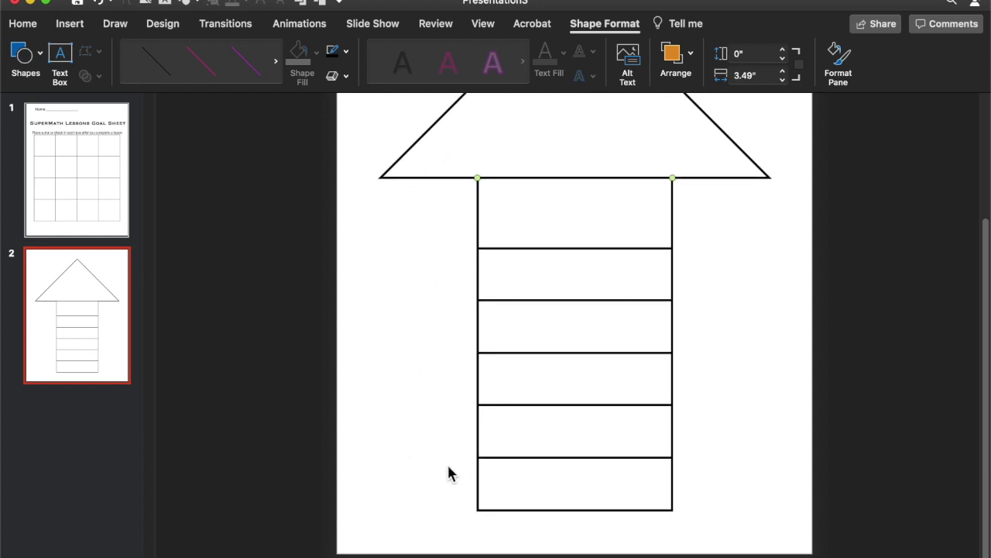
left_click_drag(448, 475, 709, 141)
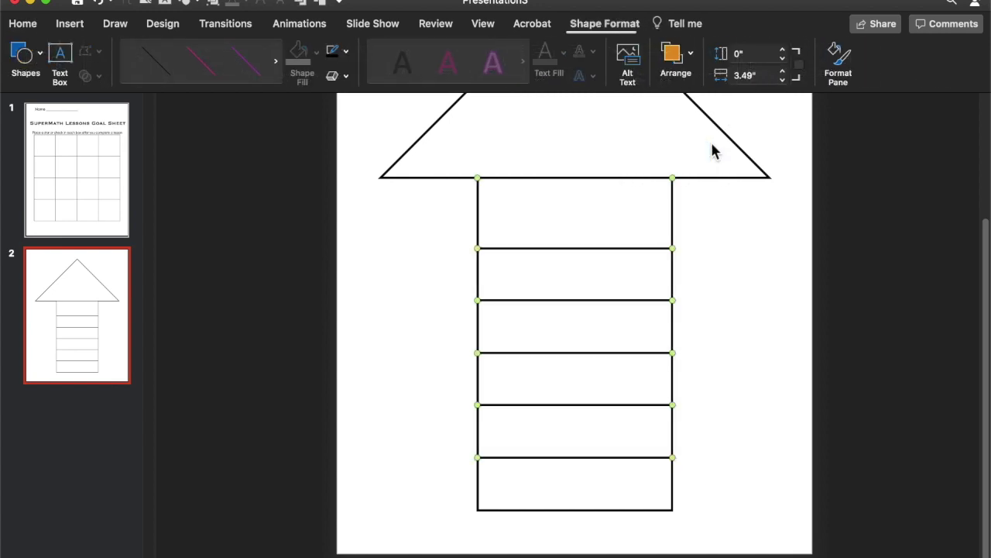
left_click(689, 66)
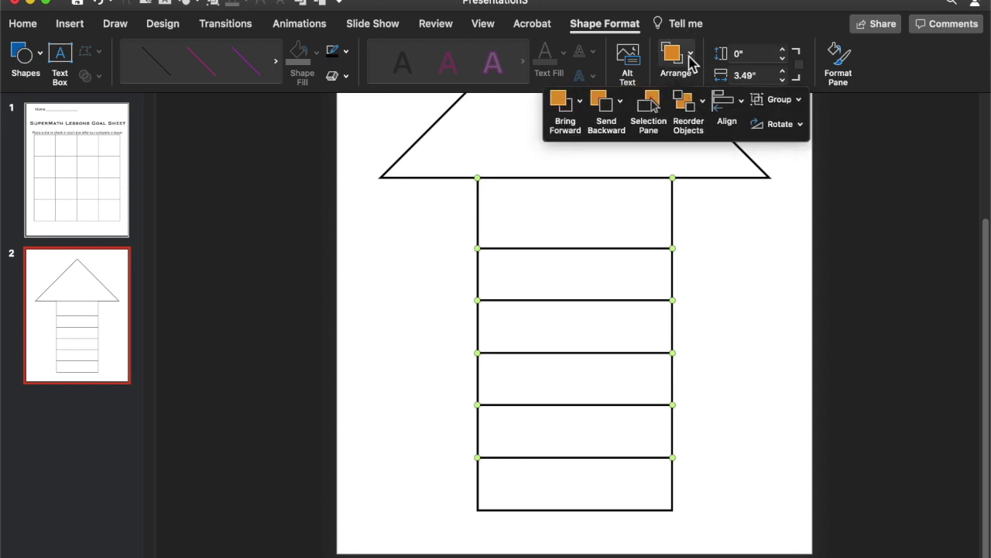
left_click(739, 114)
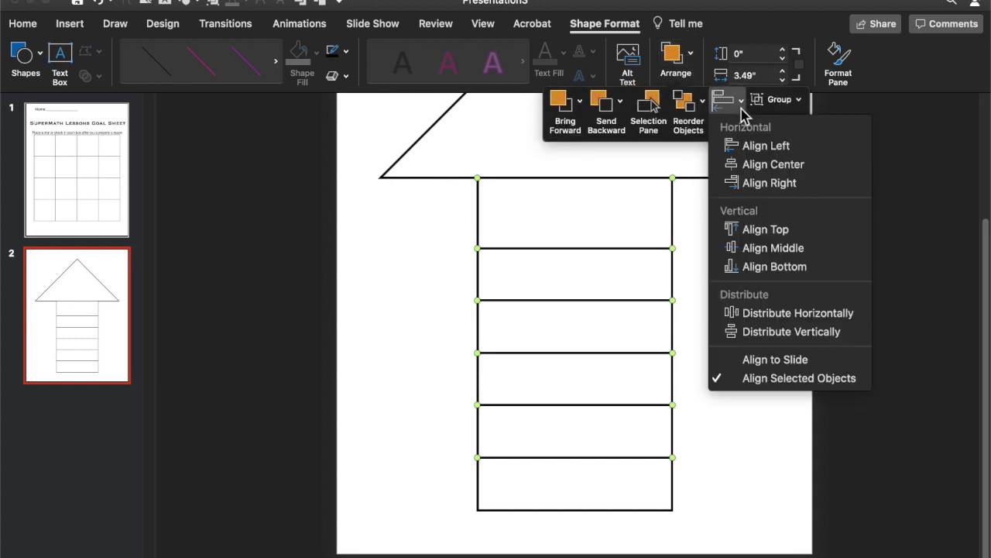
left_click(788, 333)
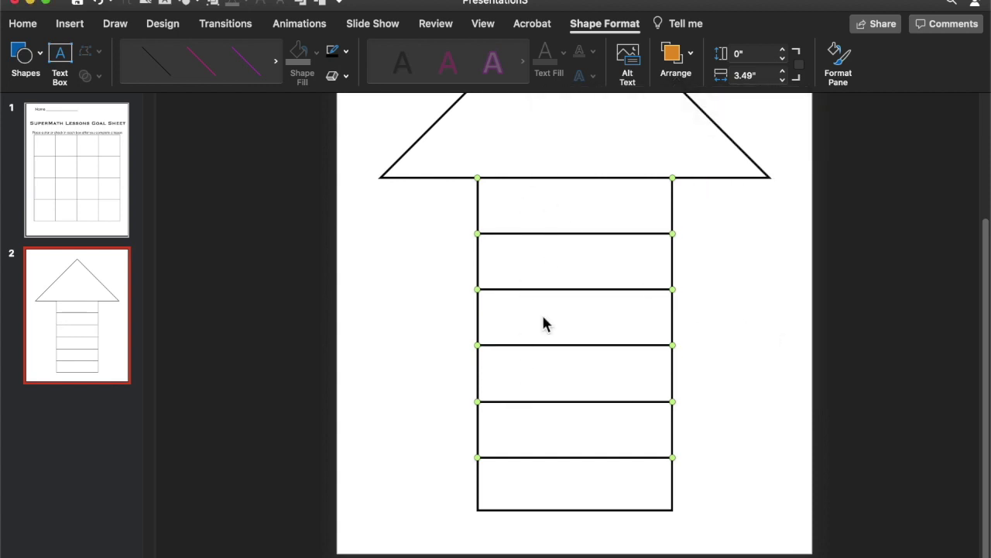
left_click(713, 306)
Duplicate the line at the arrowhead's base, place the copy inside the arrowhead, and repeat the spaced duplication twice more.
scroll(710, 310, "up", 5)
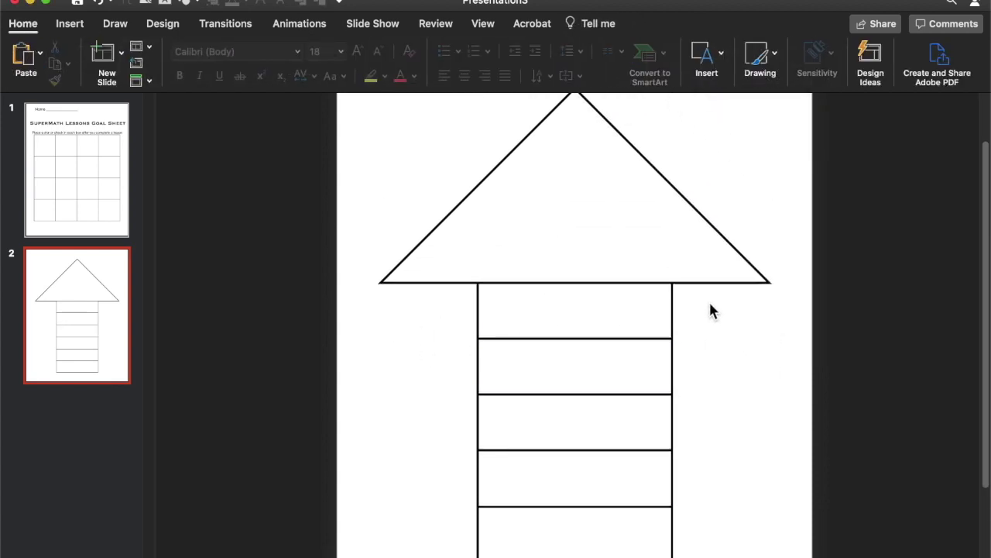
left_click(554, 346)
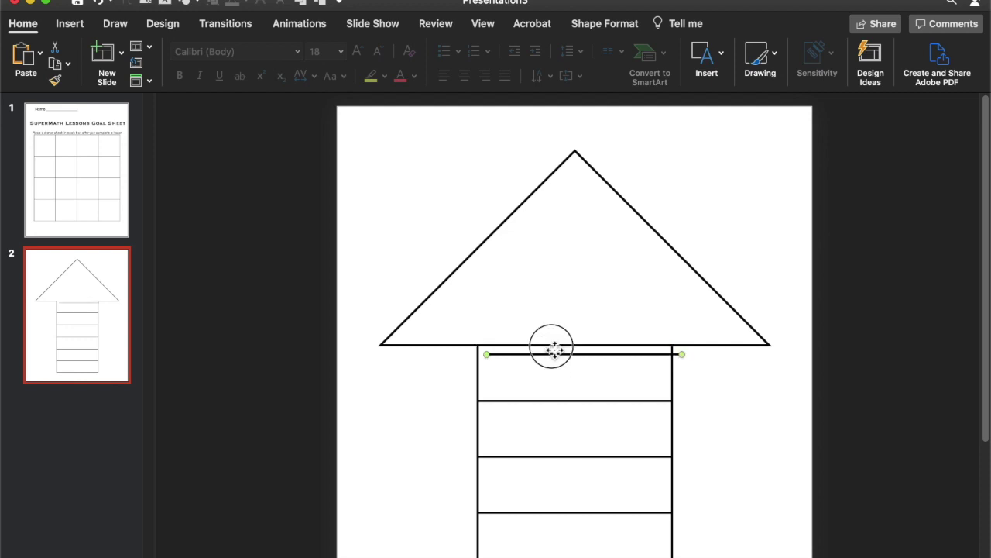
left_click_drag(553, 347, 547, 297)
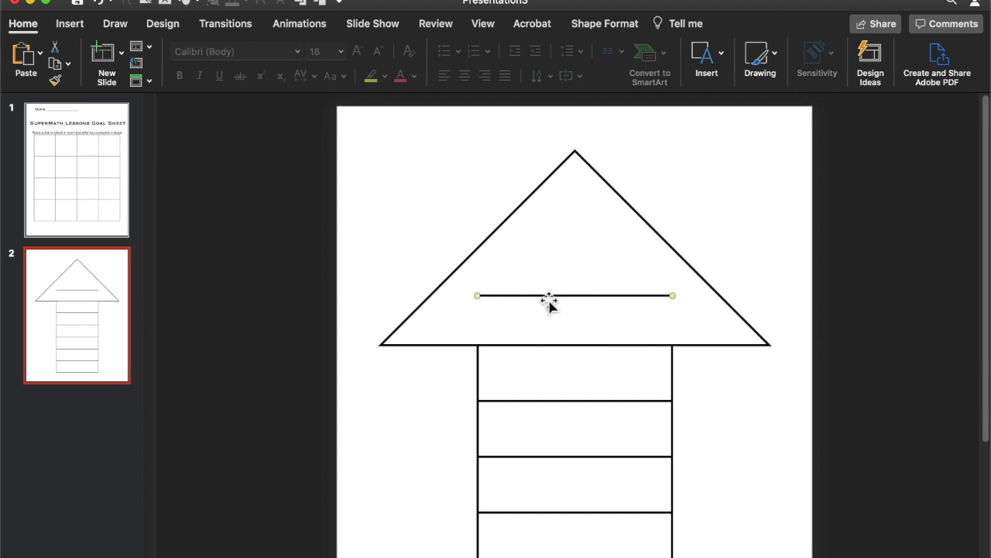
key("super+d")
key("super+d")
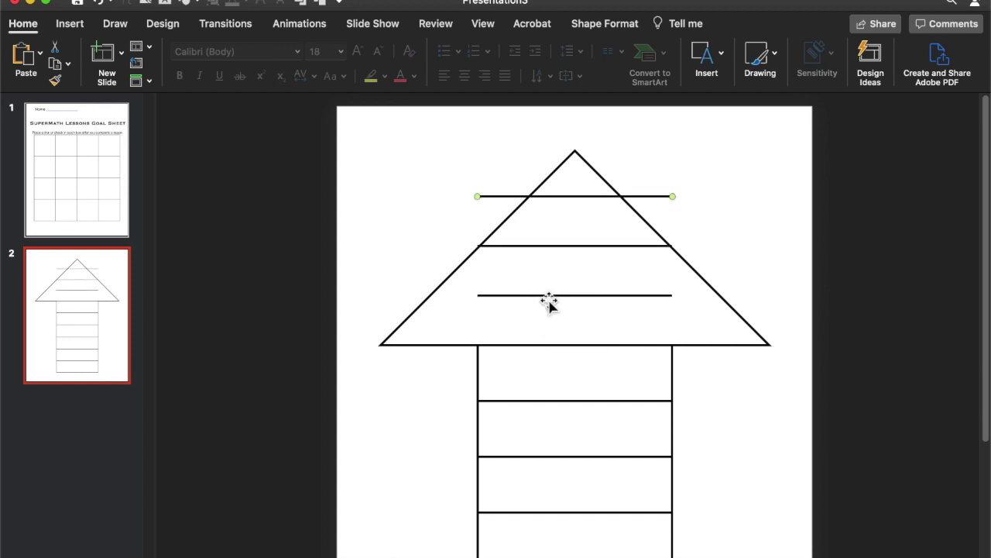
Select the three lines inside the arrowhead together with its base line and distribute them vertically.
left_click_drag(423, 170, 748, 334)
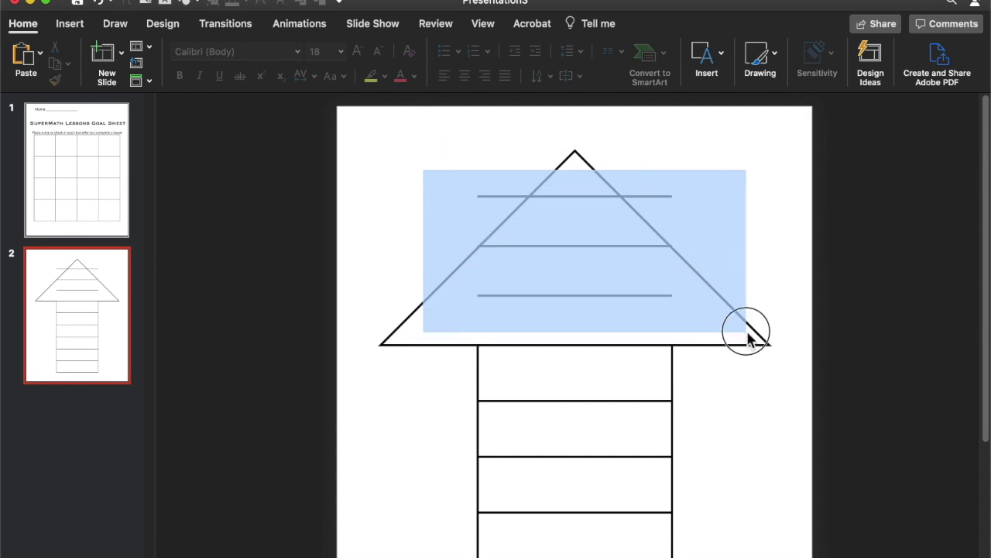
left_click_drag(747, 333, 742, 358)
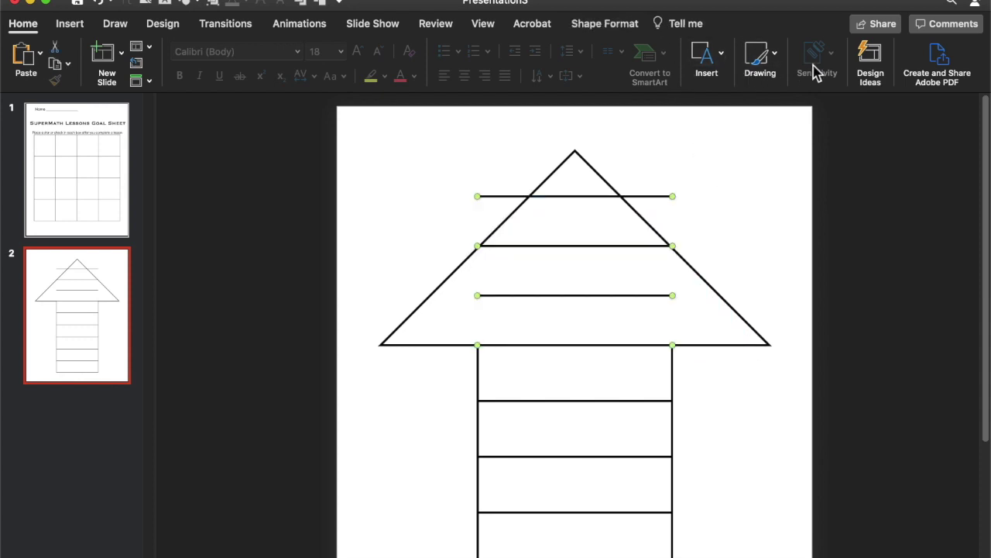
left_click(603, 24)
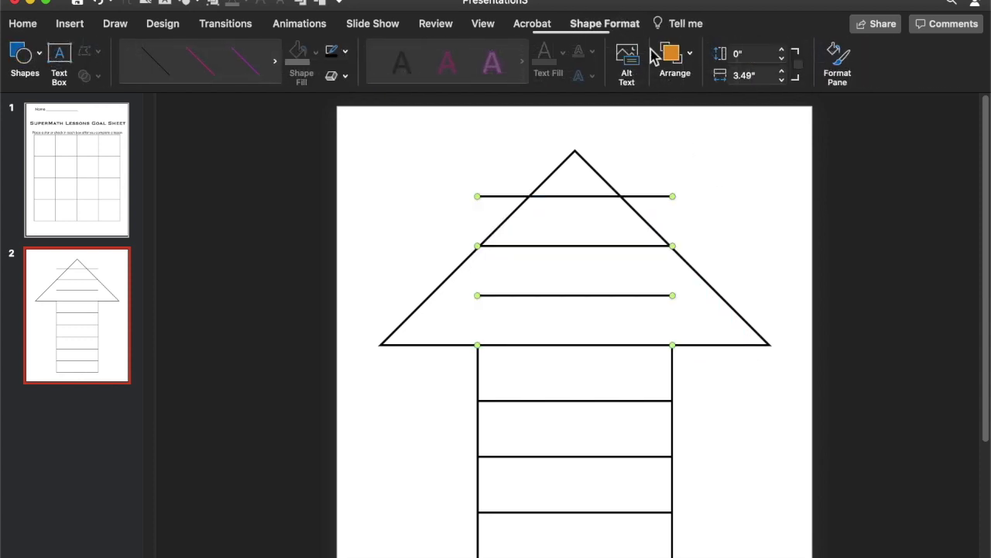
left_click(675, 62)
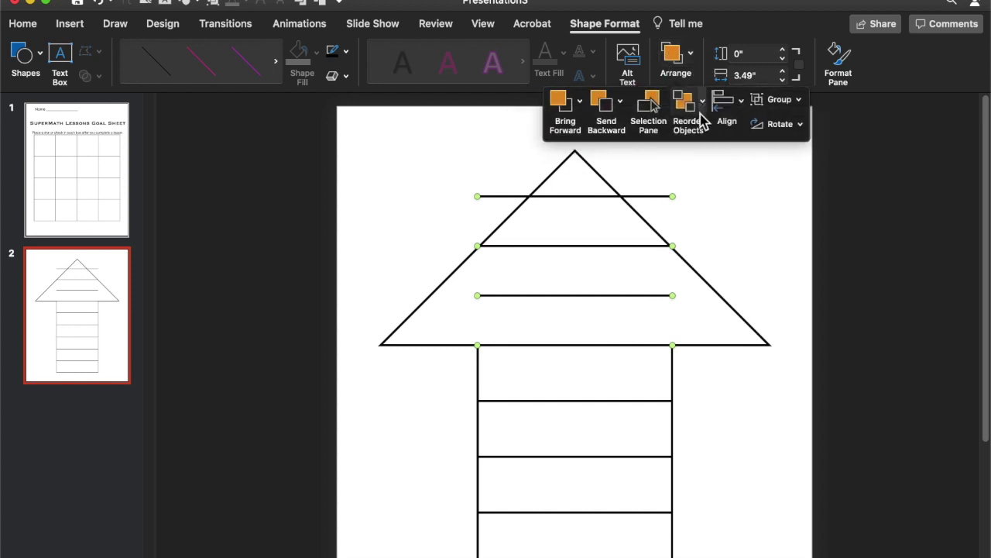
left_click(724, 100)
left_click(762, 332)
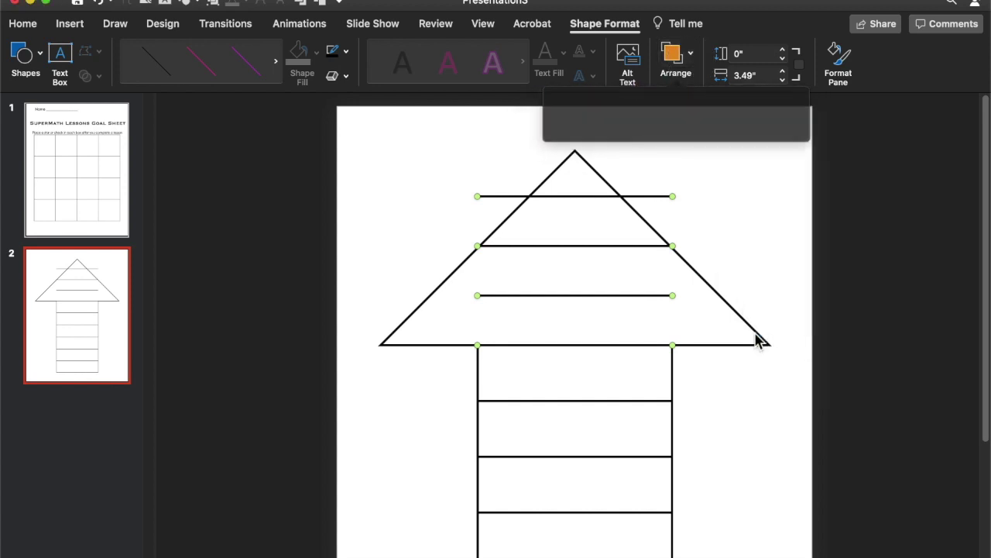
key("Escape")
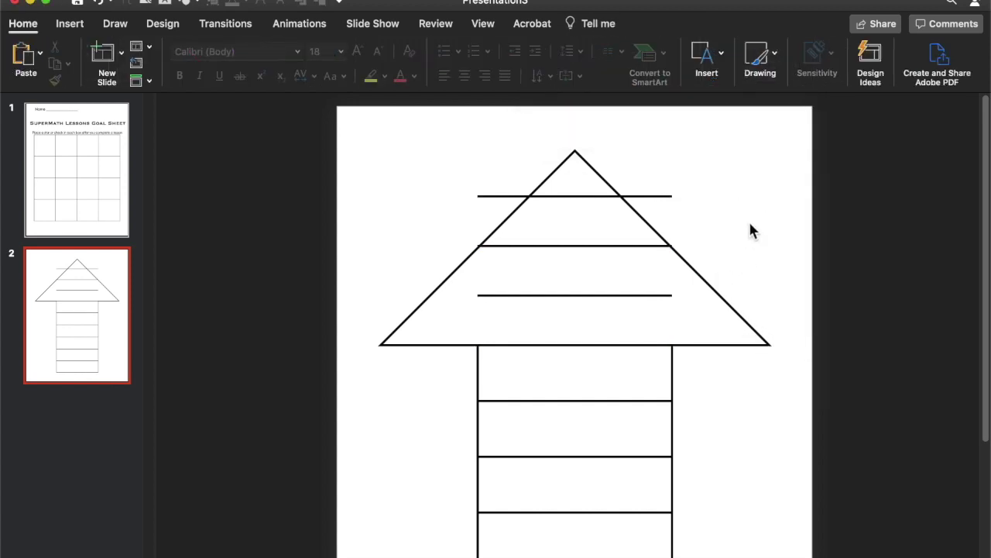
Lengthen the lowest line inside the arrowhead to about 5.15" and shorten the middle one so both end on the triangle's sloping edges.
left_click(509, 295)
left_click_drag(478, 295, 432, 296)
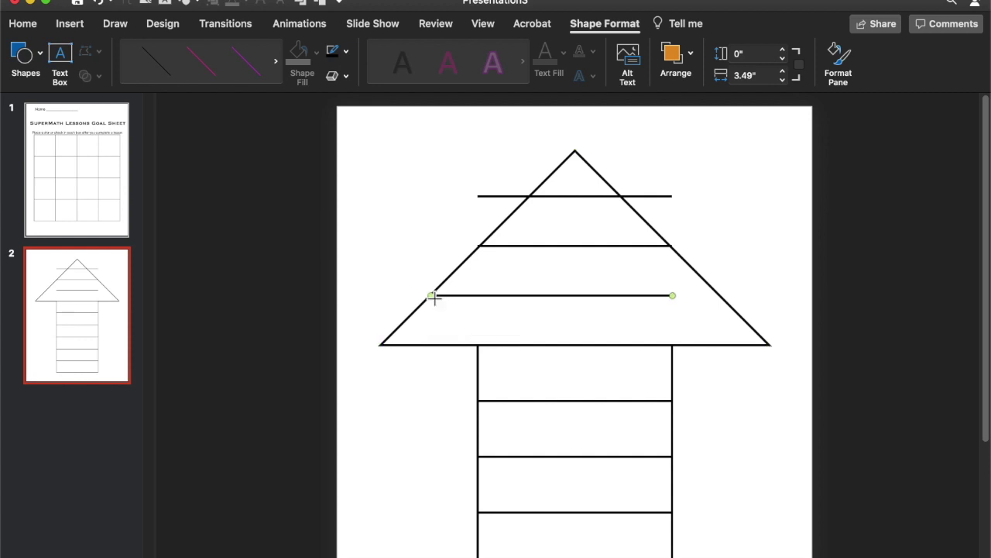
left_click_drag(672, 295, 718, 295)
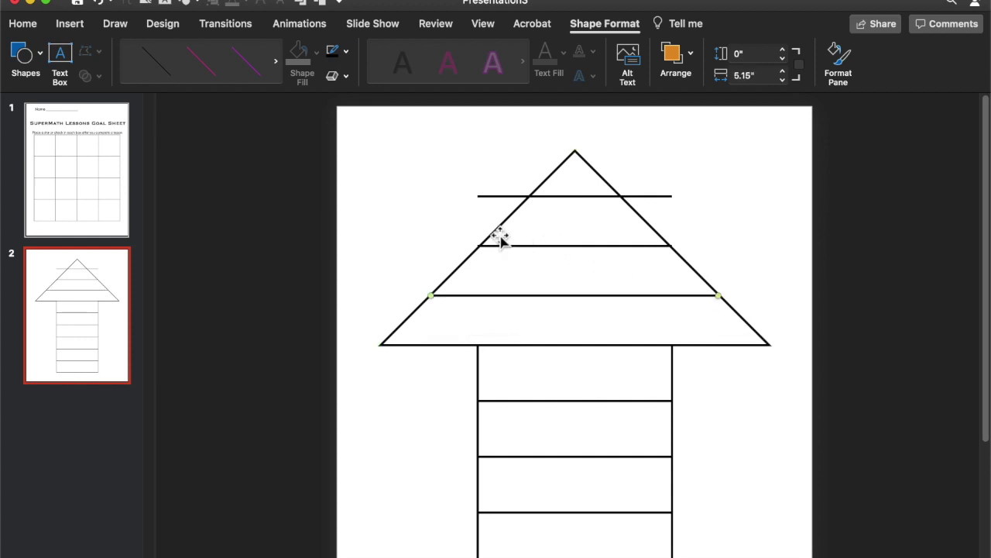
left_click(502, 246)
left_click_drag(479, 246, 486, 246)
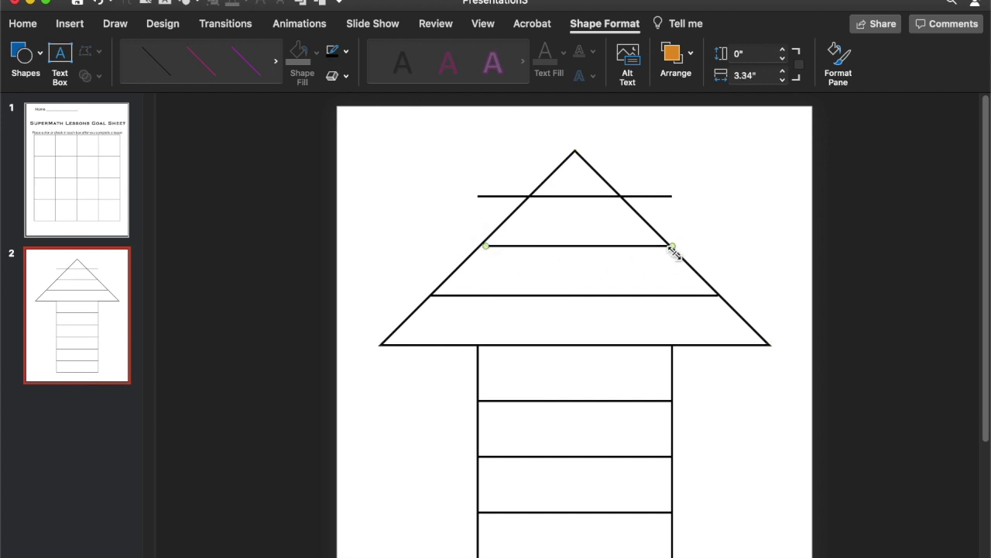
left_click_drag(673, 248, 671, 251)
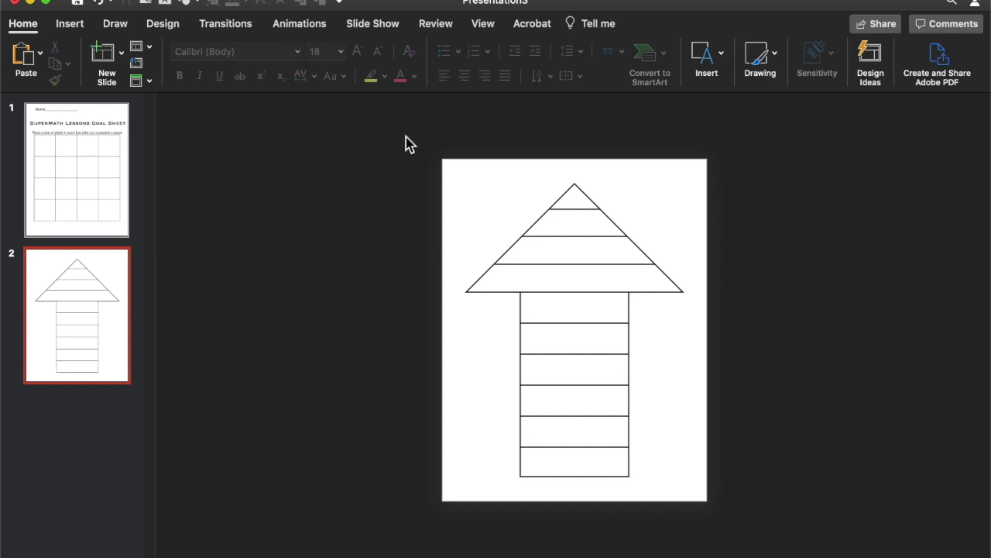
Select the whole arrow with all its dividing lines and group it into one object.
left_click_drag(405, 137, 757, 549)
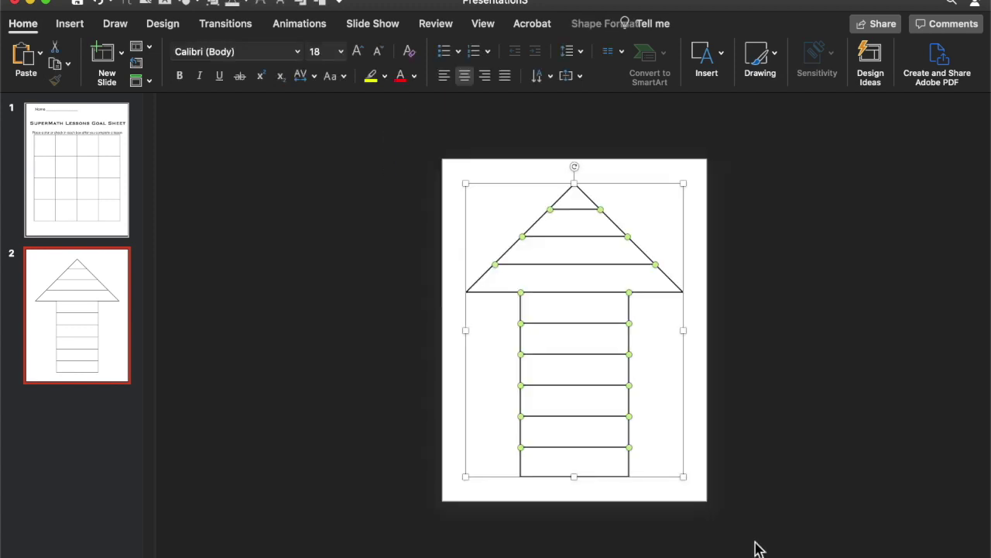
right_click(646, 294)
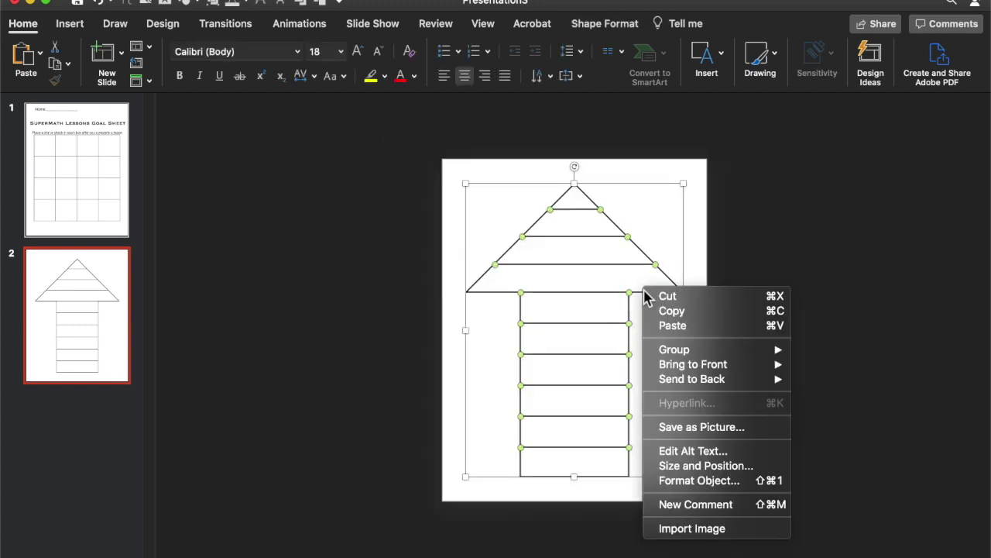
mouse_move(663, 347)
left_click(806, 356)
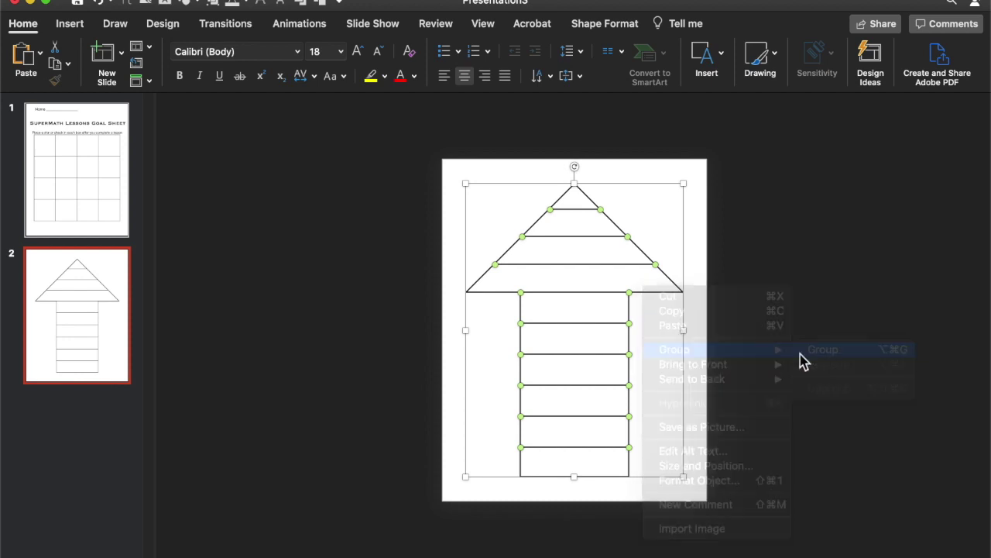
Save the grouped arrow as a PNG picture named Arrow Tracker in the Goal/Tracker Sheet folder.
right_click(651, 271)
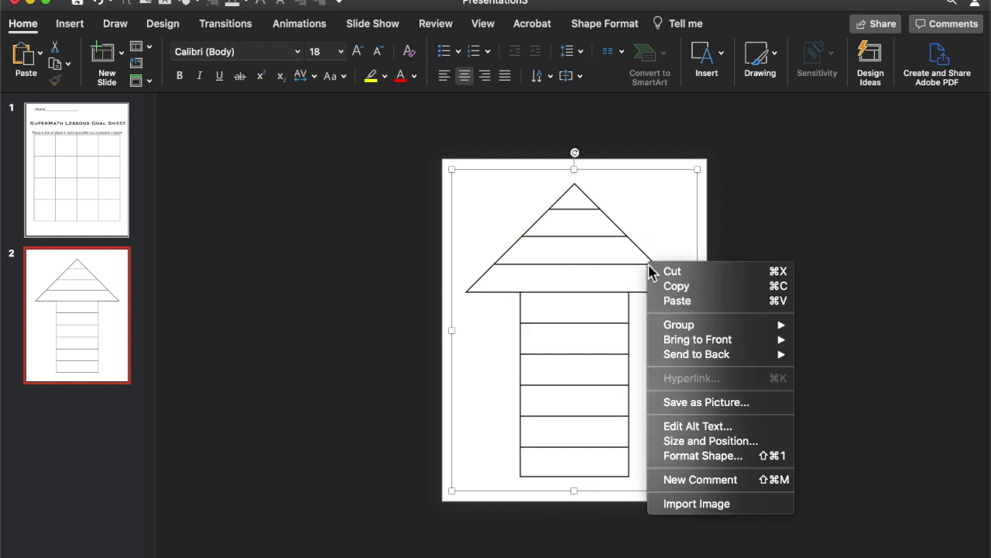
left_click(713, 406)
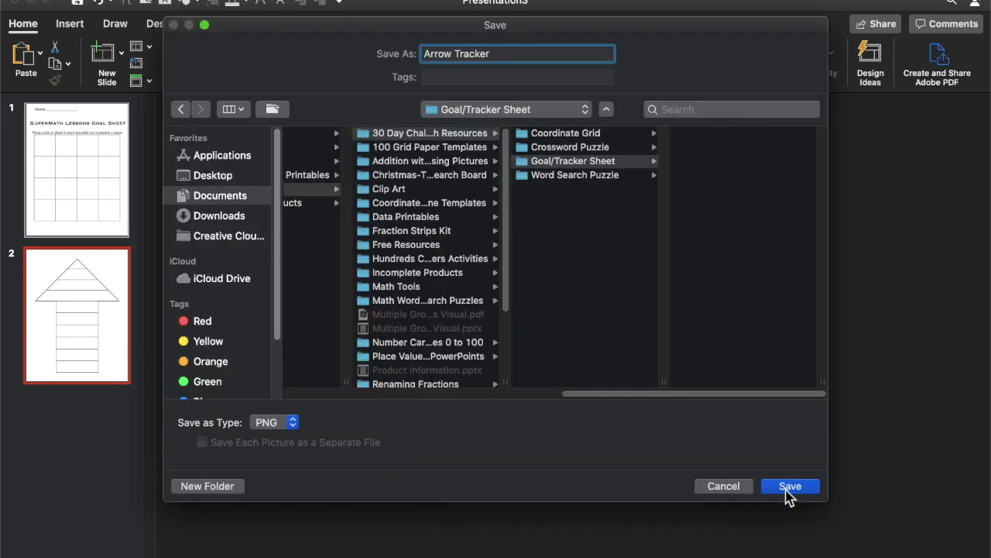
left_click(786, 487)
left_click(813, 302)
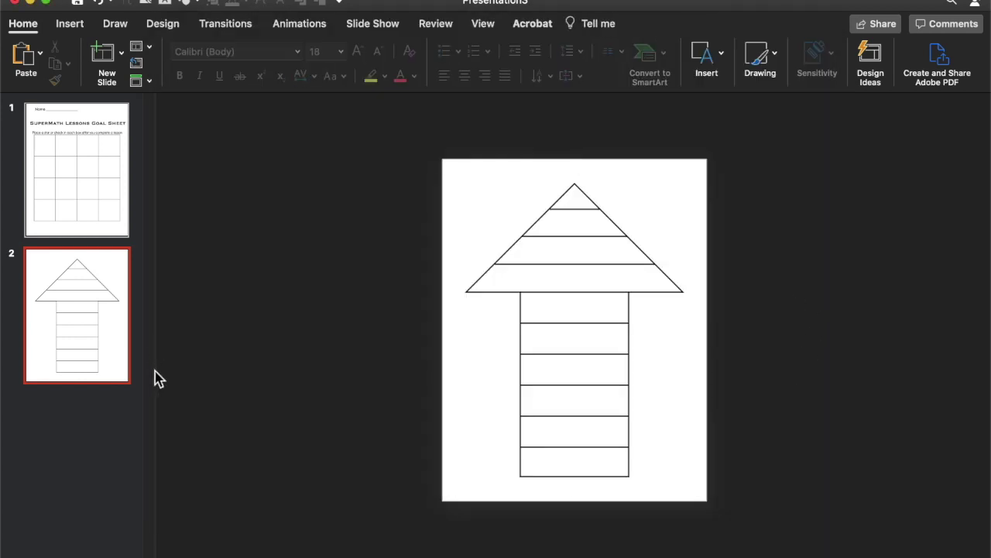
Add a blank third slide after the arrow slide and insert the saved arrow picture on it.
left_click(119, 409)
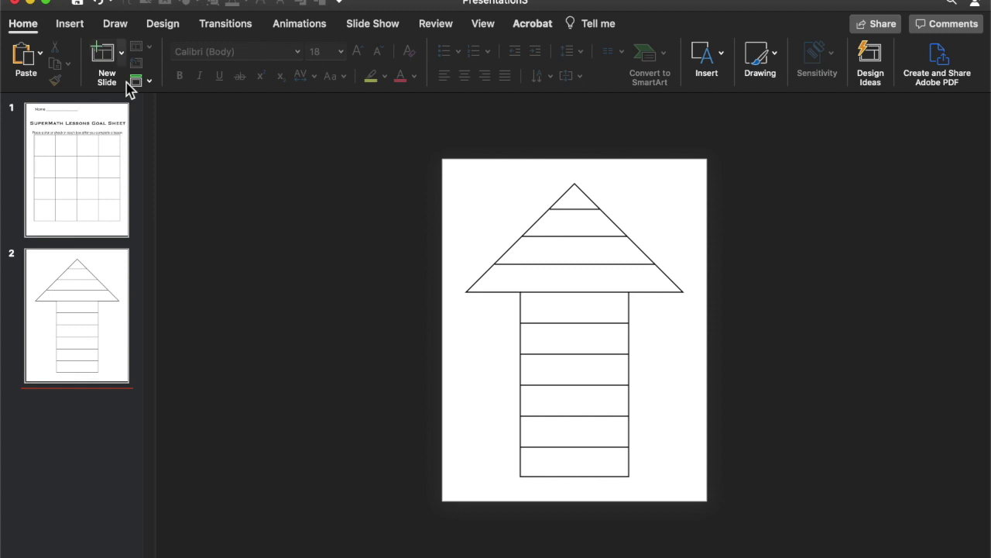
left_click(122, 56)
left_click(194, 220)
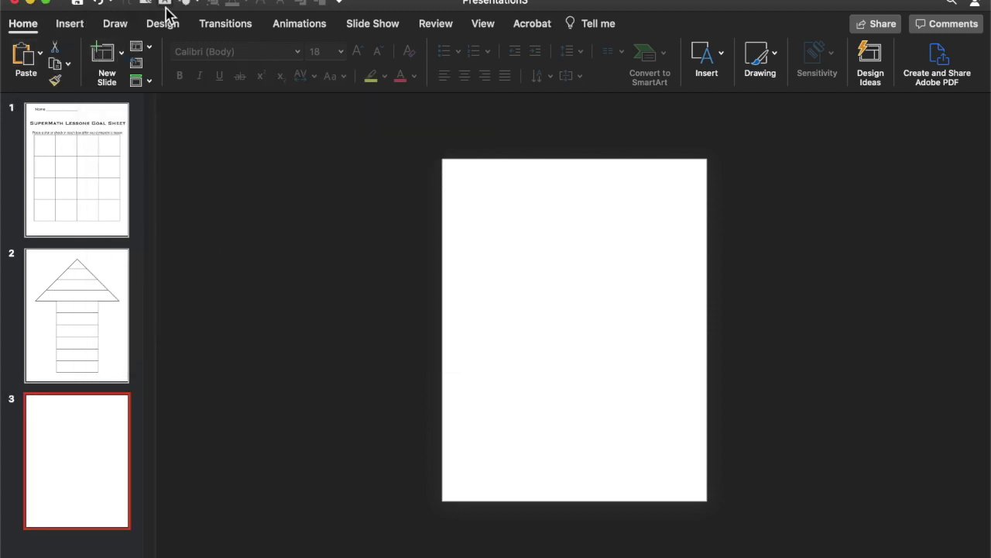
double_click(348, 116)
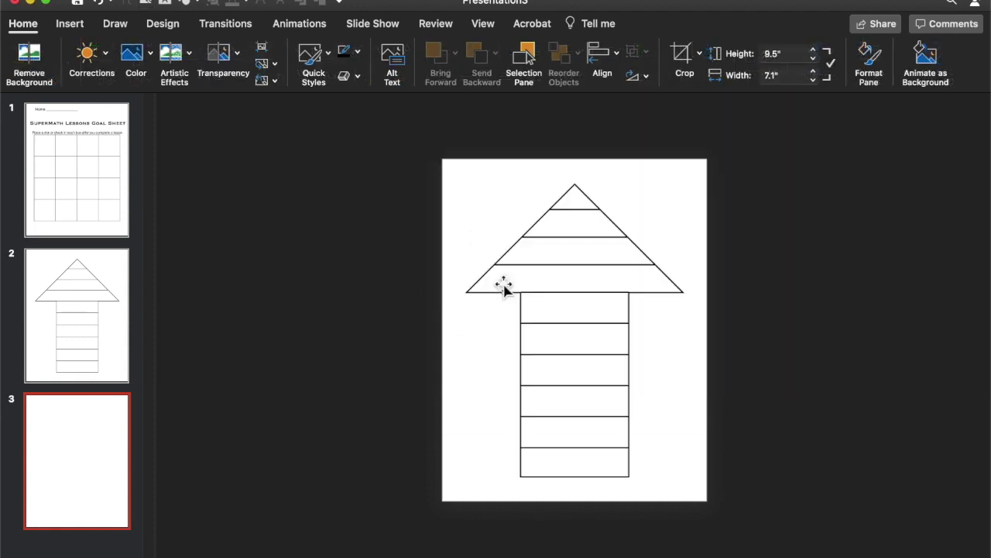
left_click(614, 474)
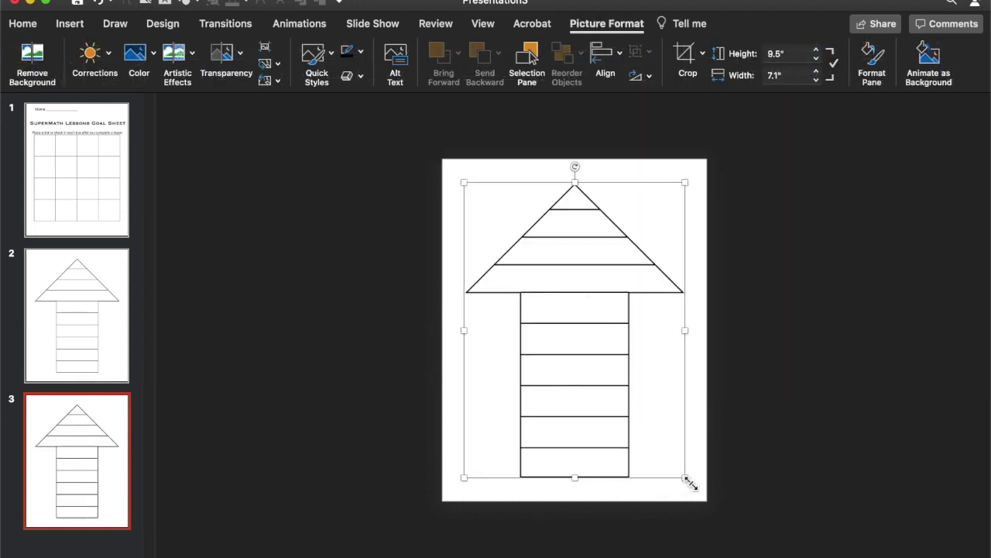
Scale the arrow picture down to about 7.85" by 5.87" and centre it in the lower part of the slide.
left_click_drag(686, 478, 608, 427)
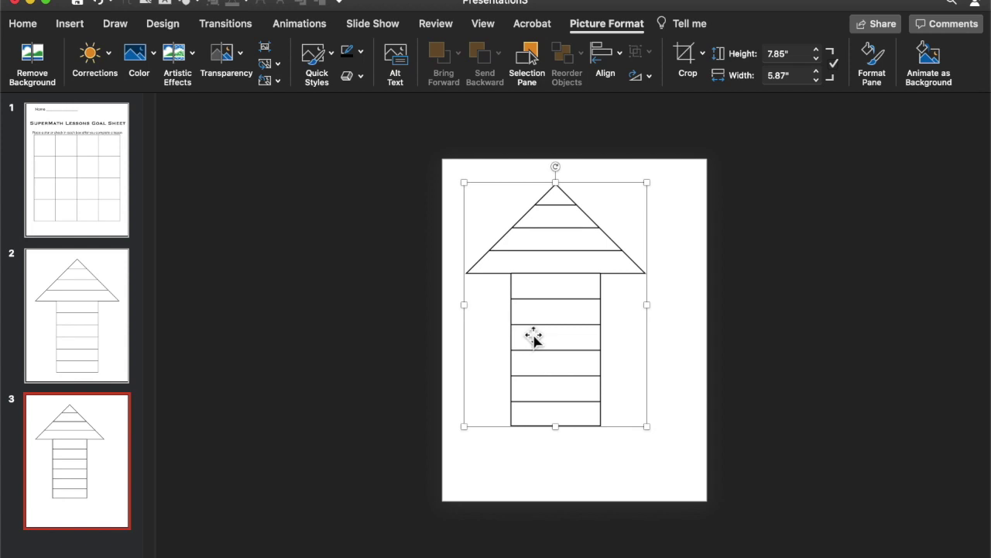
left_click_drag(556, 166, 556, 195)
left_click(587, 313)
left_click_drag(649, 415, 671, 467)
left_click(519, 192)
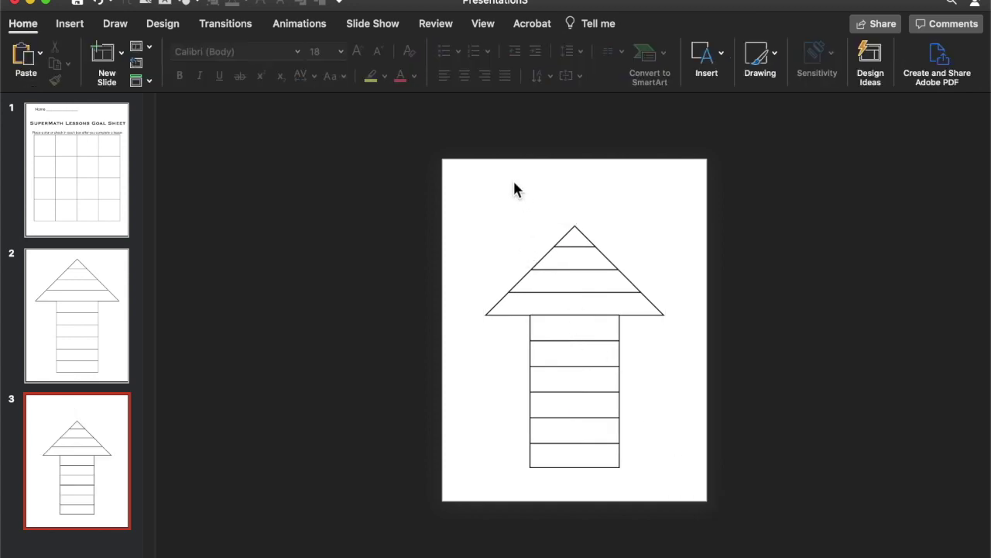
Add a text box above the arrow with the title "Class weekly supermath minutes".
left_click(161, 3)
left_click_drag(484, 180, 664, 223)
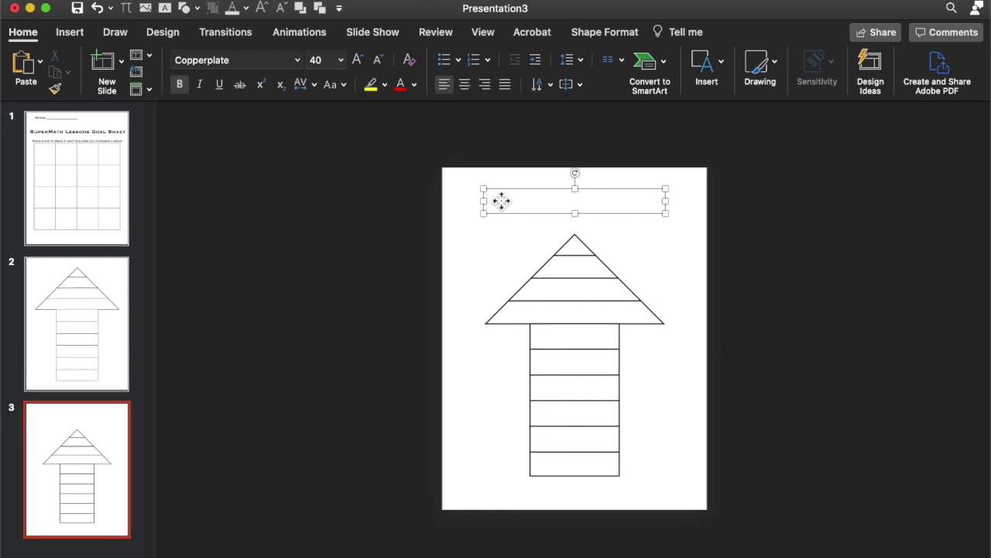
type("Class weekly su")
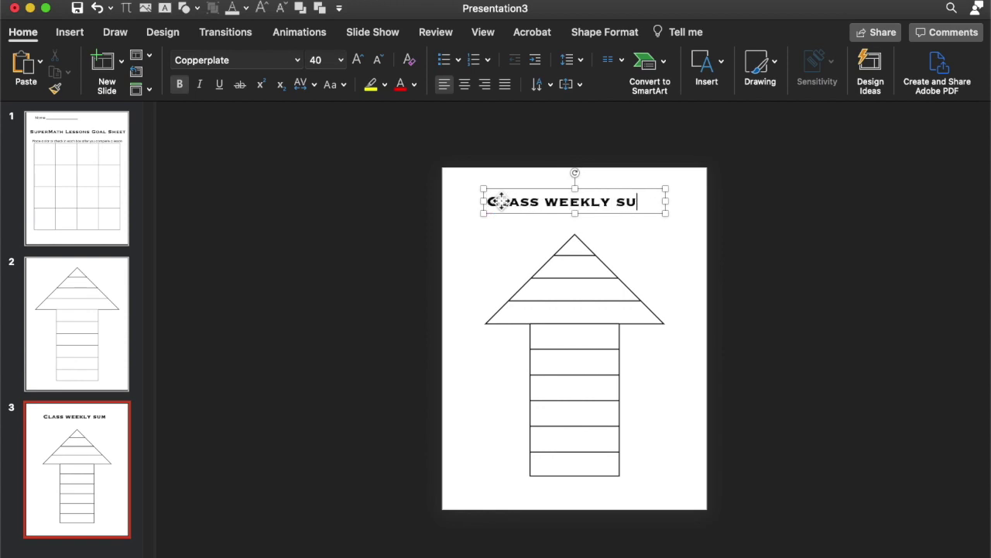
type("perma")
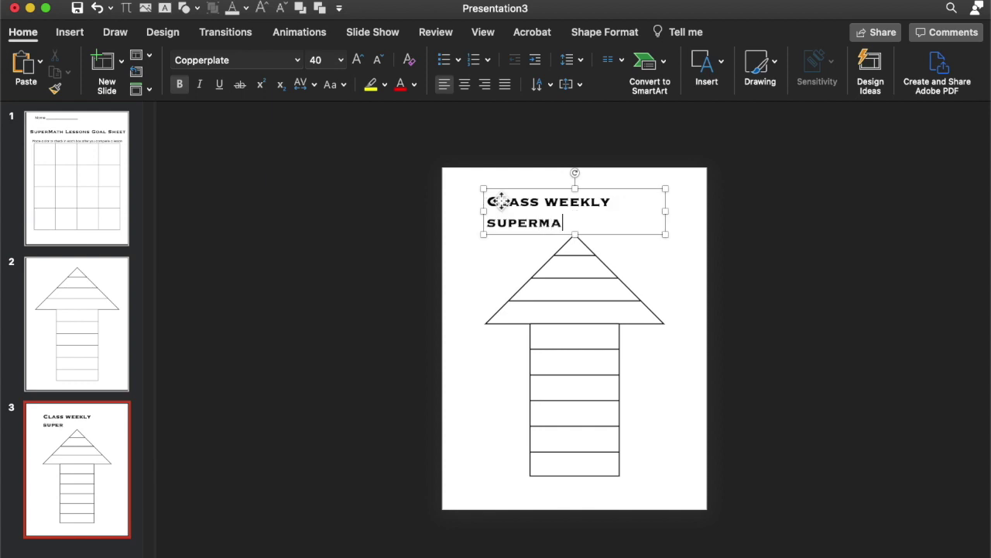
type("th minutes")
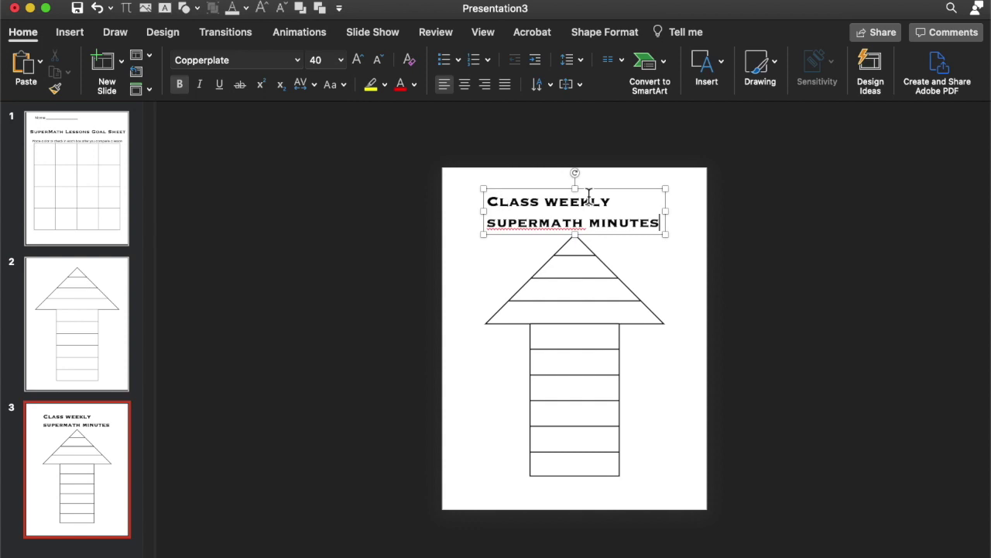
Widen the title box to the full slide width and reduce its font size to 32 so the title fits on one line.
left_click_drag(676, 217, 707, 214)
left_click_drag(490, 221, 442, 212)
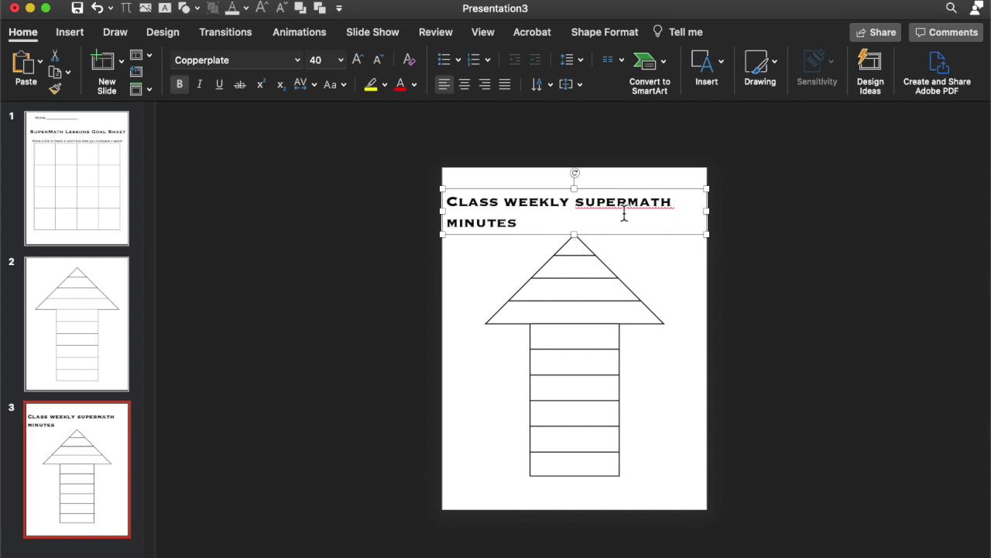
left_click_drag(525, 226, 446, 194)
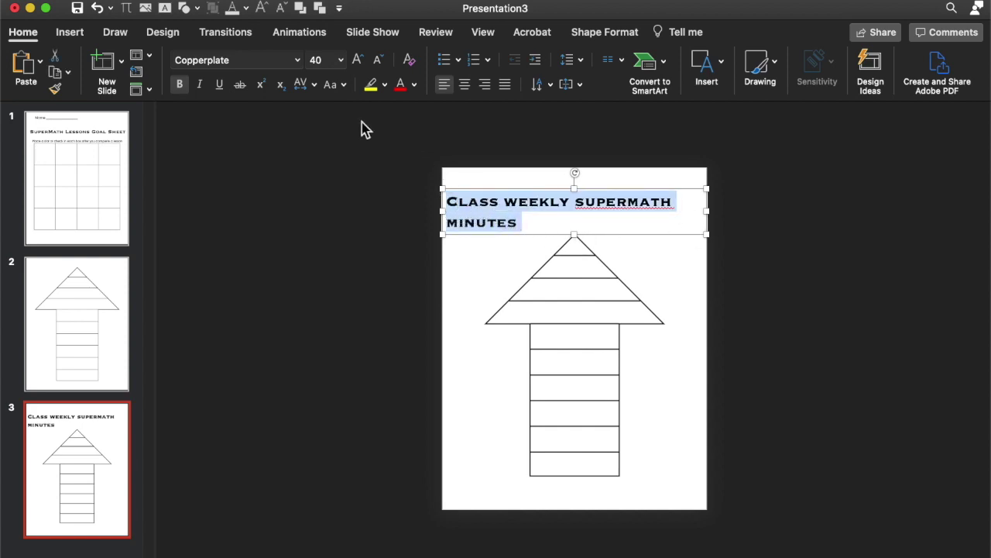
left_click(377, 60)
left_click(377, 61)
left_click(498, 227)
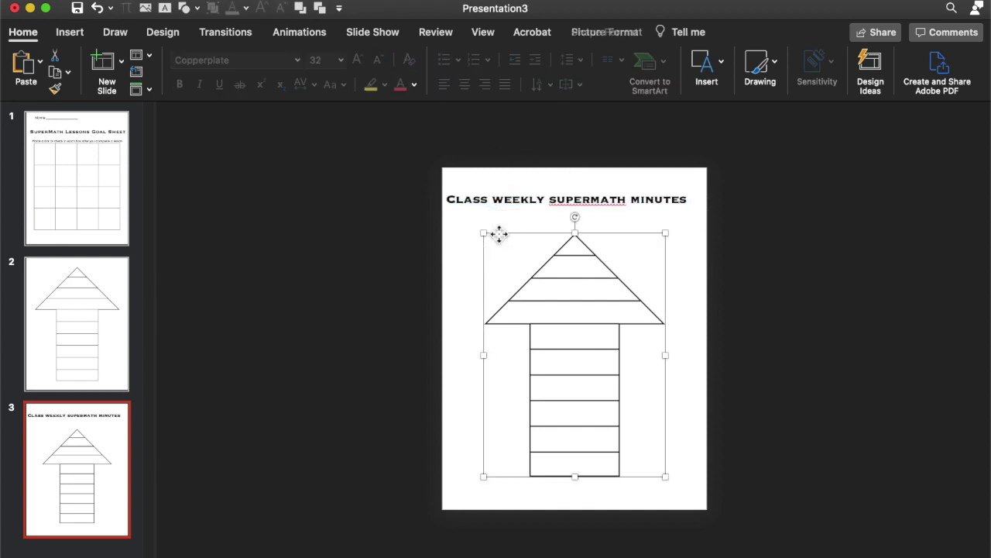
Clear the spelling flag on "supermath" in the title and nudge the title box slightly right and down.
left_click(502, 205)
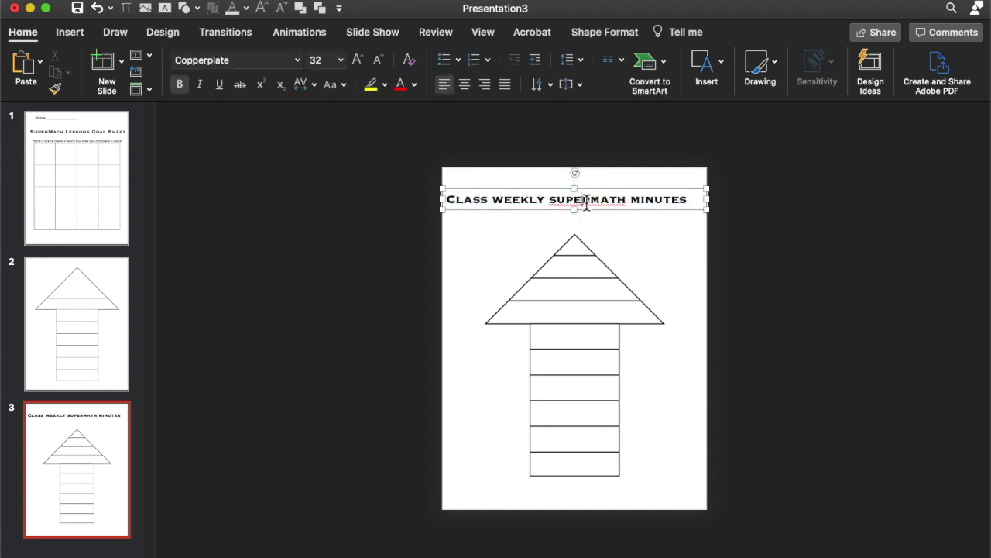
right_click(586, 201)
left_click(624, 245)
mouse_move(561, 211)
left_mouse_down()
mouse_move(570, 199)
mouse_move(568, 216)
left_mouse_up()
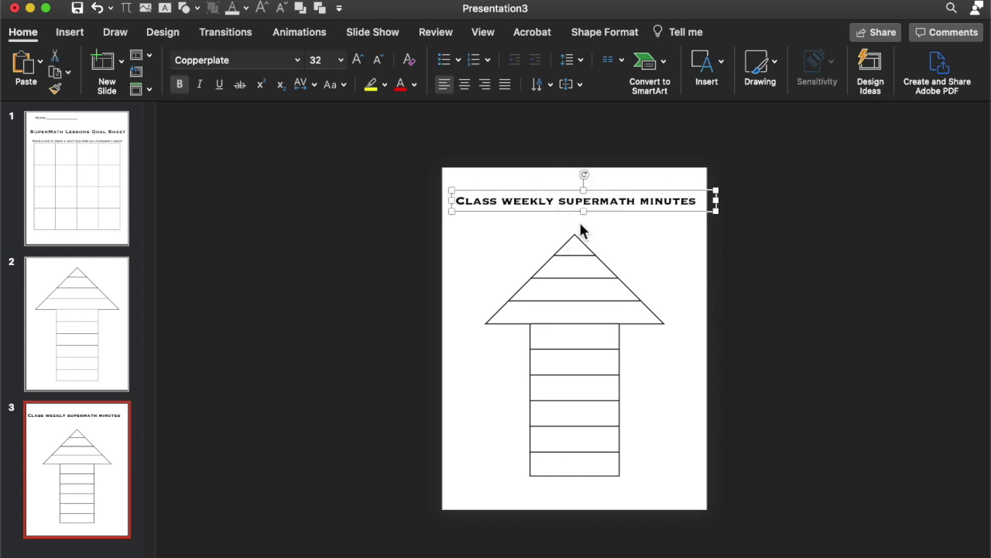
Move the arrow picture right and slightly down to free space on the slide's left side.
left_click(586, 267)
left_click_drag(498, 277, 523, 281)
left_click(460, 441)
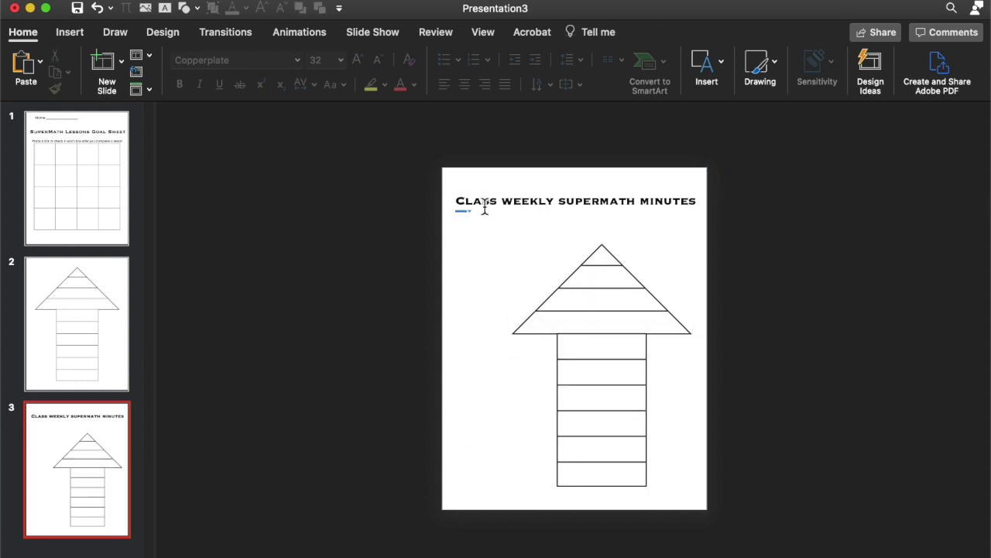
Duplicate the title text box and place the copy between the title and the arrowhead.
left_click(482, 204)
left_click(492, 219)
left_click_drag(494, 221, 445, 351)
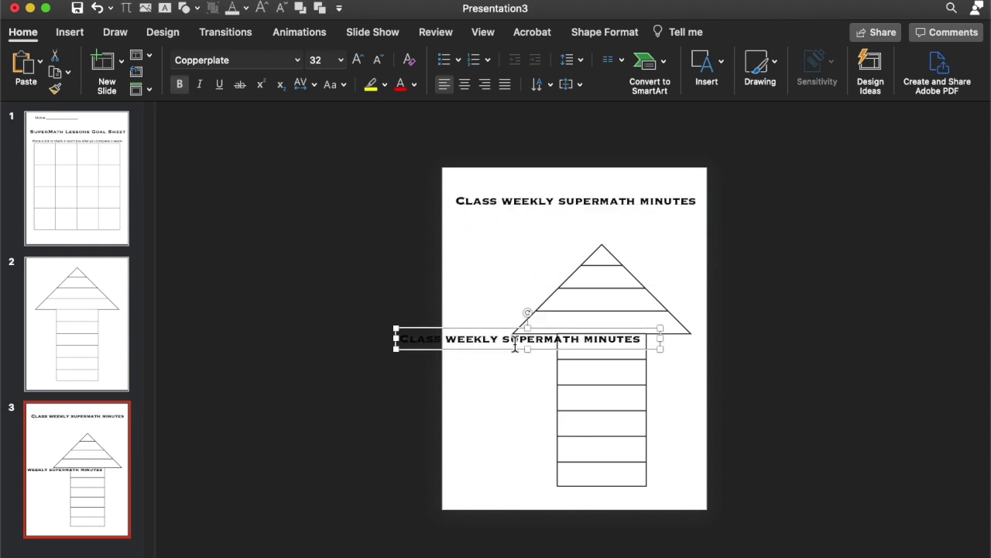
left_click_drag(548, 327, 559, 234)
Clear the text in the duplicated title box and set its font to Marker Felt Thin.
triple_click(558, 234)
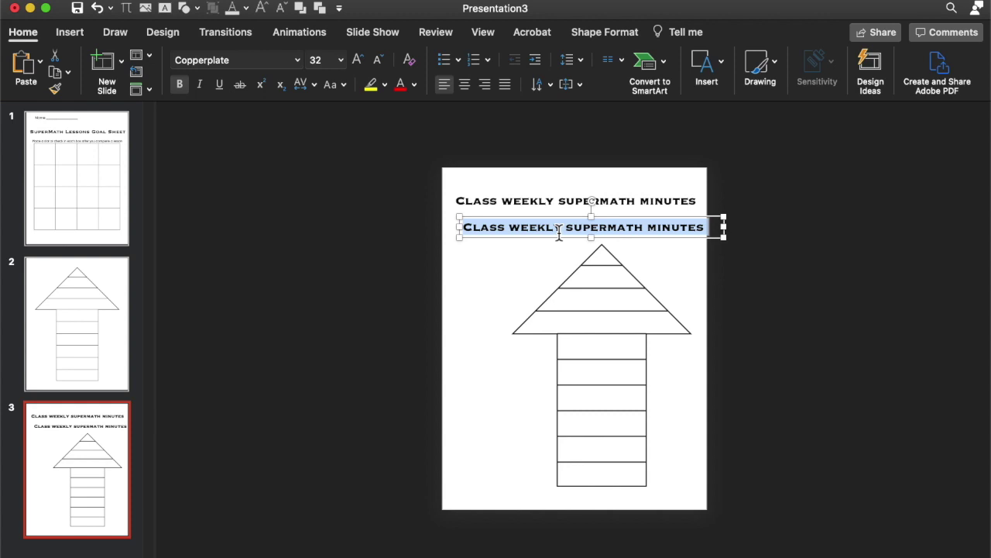
type("Mr")
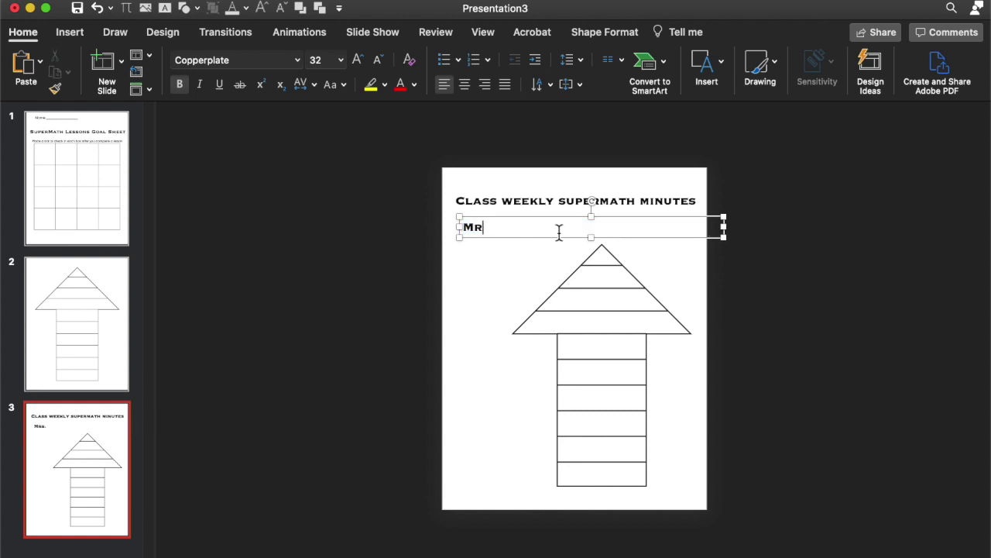
left_click(298, 61)
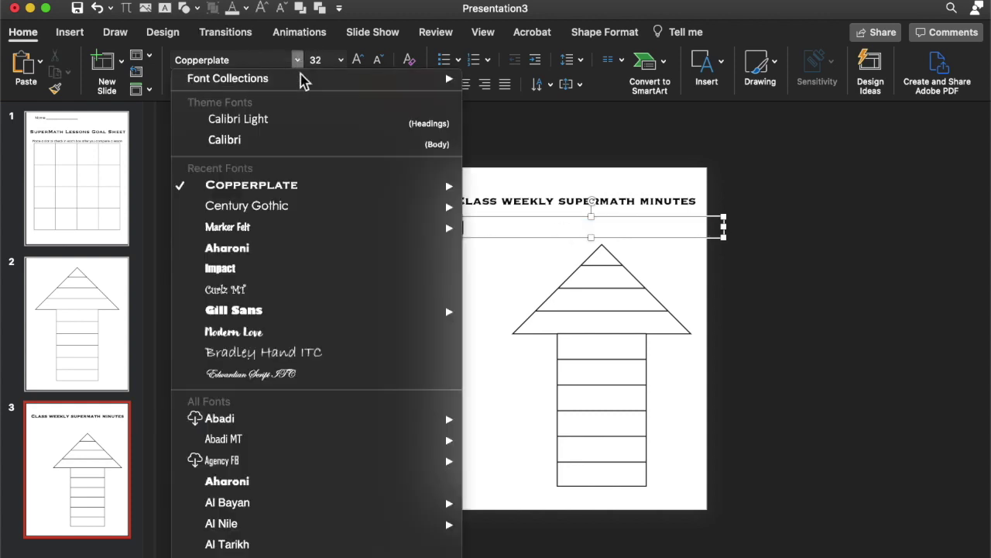
mouse_move(320, 215)
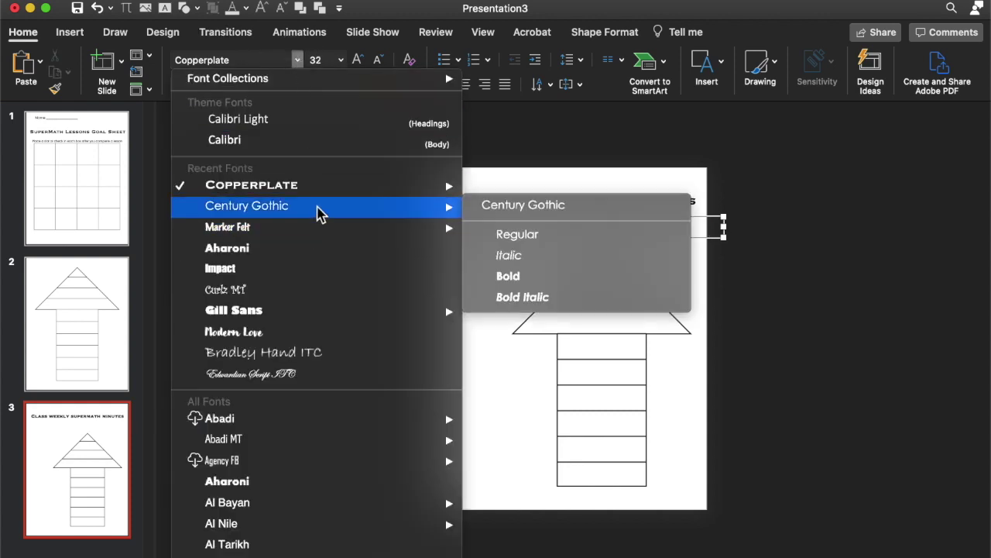
left_click(492, 277)
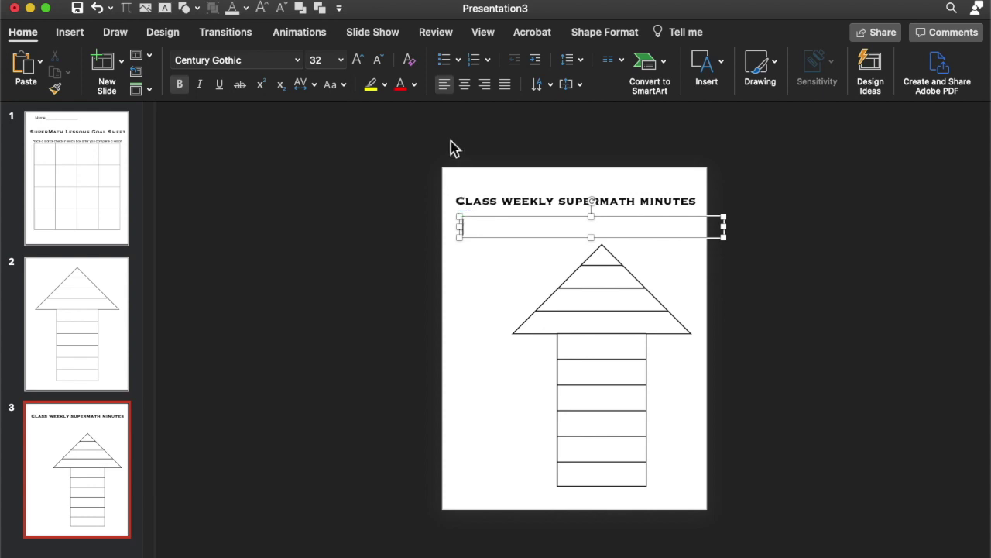
left_click(298, 60)
mouse_move(356, 226)
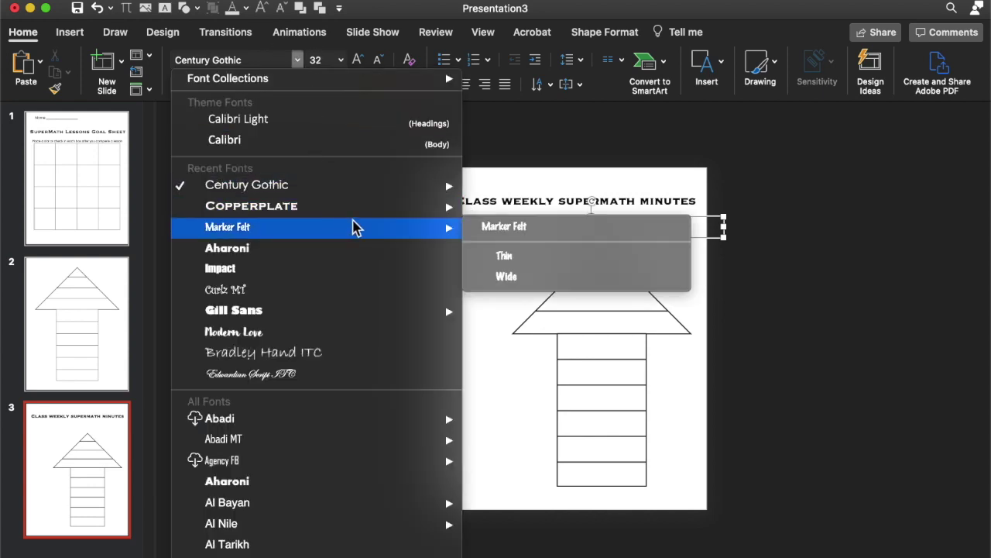
left_click(496, 257)
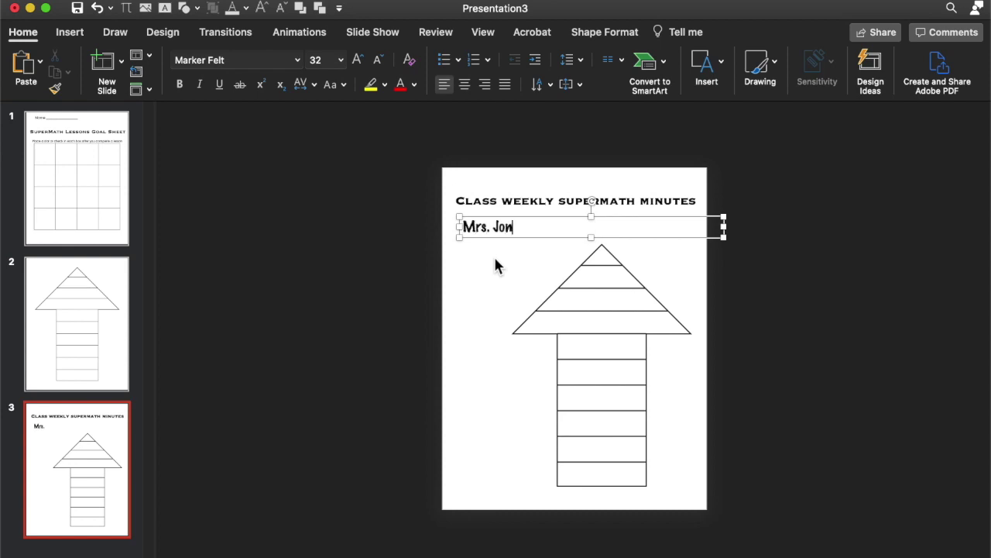
Enter the teacher's name followed by "Homeroom Class", narrow the box to two lines, and place it left of the arrow shaft's lower end.
type("s' C")
key("BackSpace")
type("Homeroom Class")
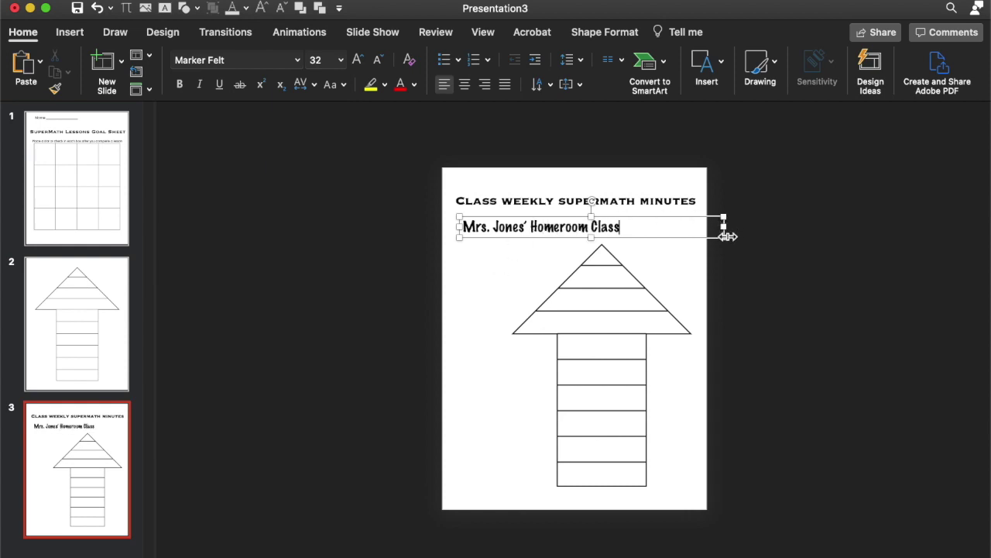
left_click_drag(724, 228, 513, 487)
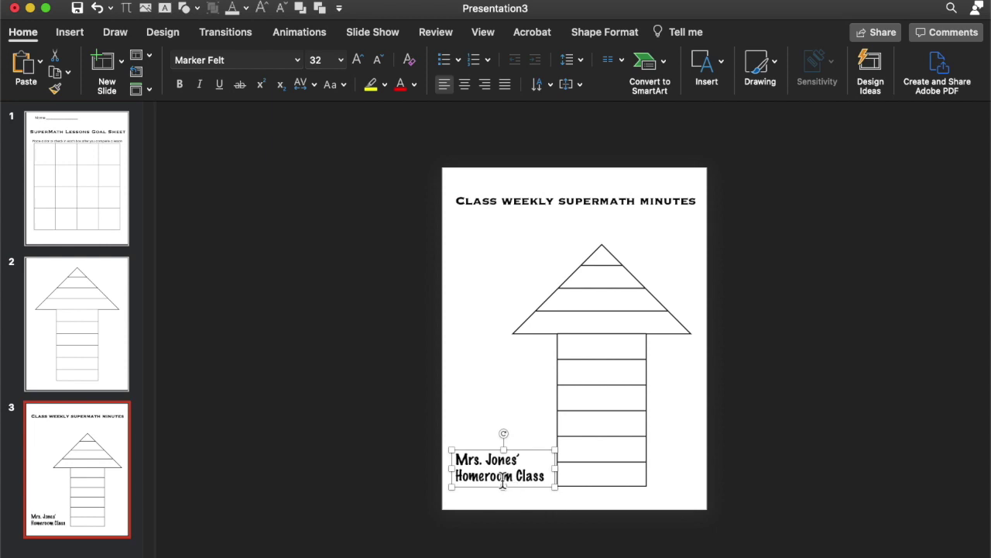
left_click(486, 273)
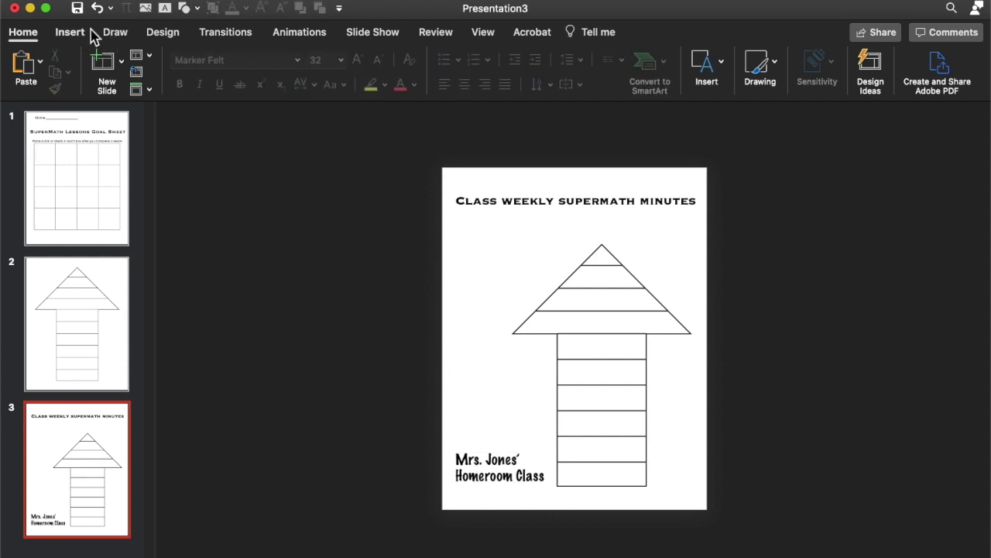
Draw a cloud about 2.78" high and 2.93" wide left of the arrowhead and remove its fill.
left_click(198, 9)
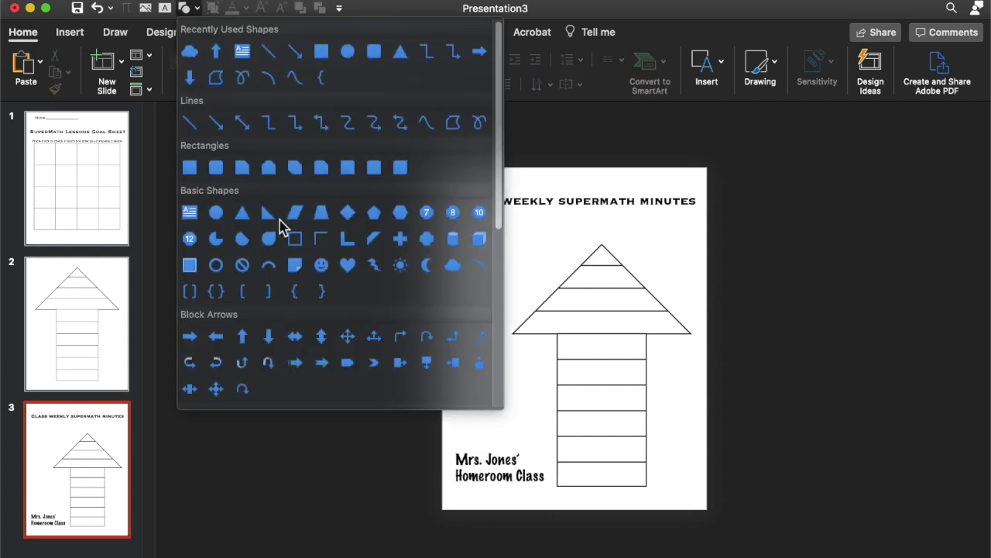
left_click(455, 267)
left_click_drag(467, 236, 517, 304)
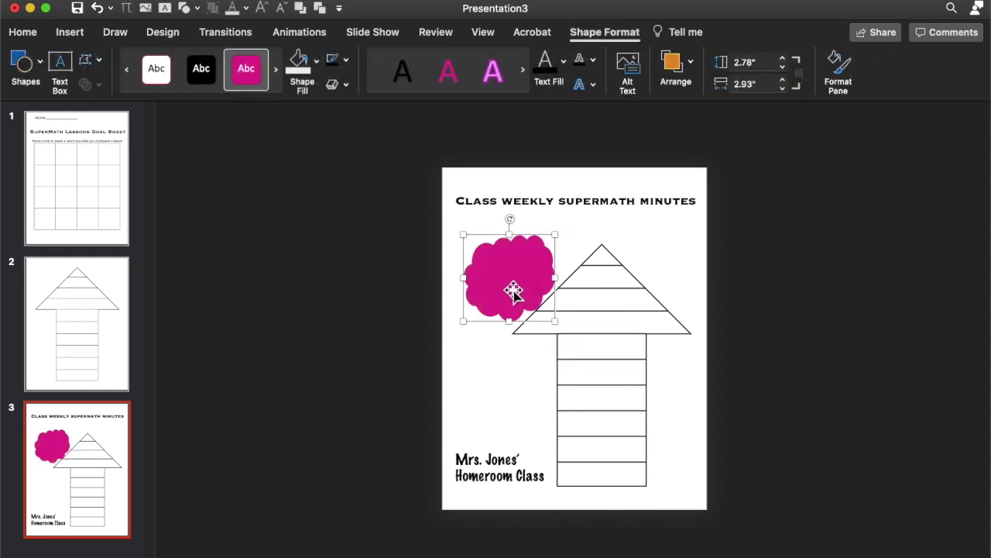
left_click(314, 62)
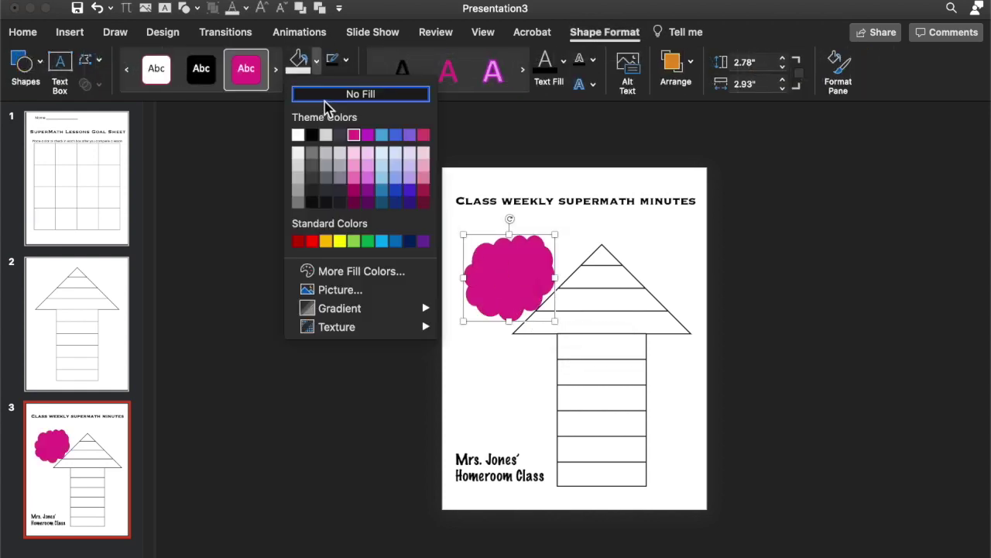
left_click(325, 97)
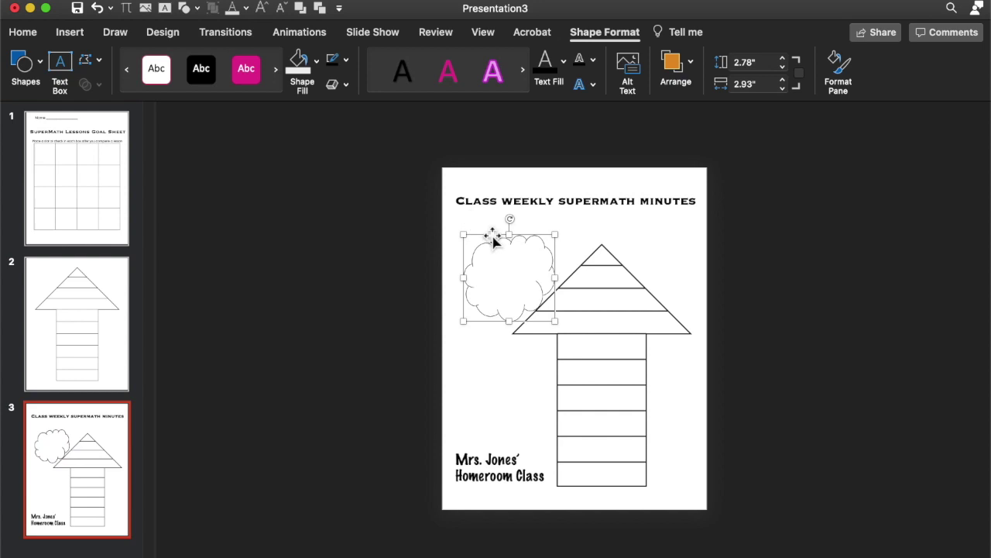
left_click(496, 275)
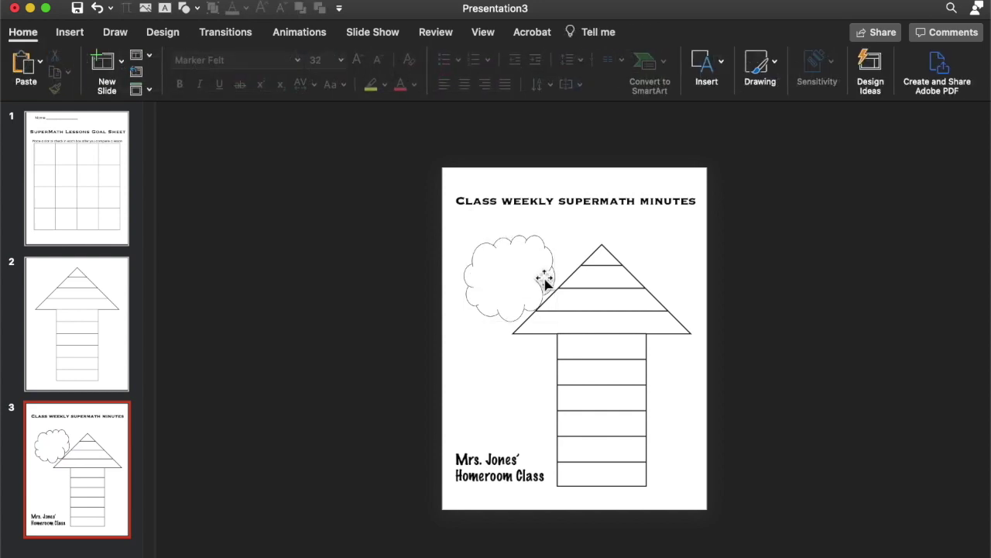
left_click(516, 269)
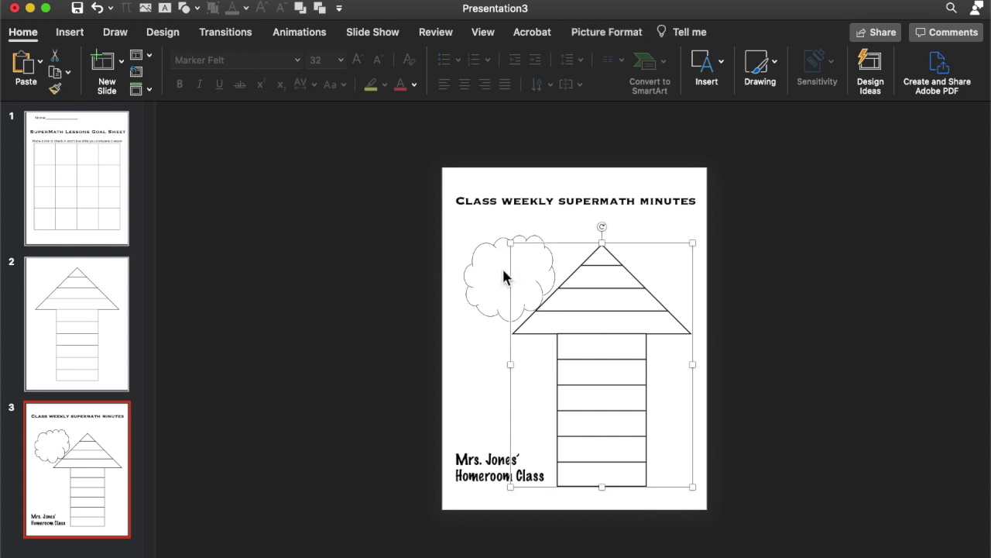
left_click(503, 278)
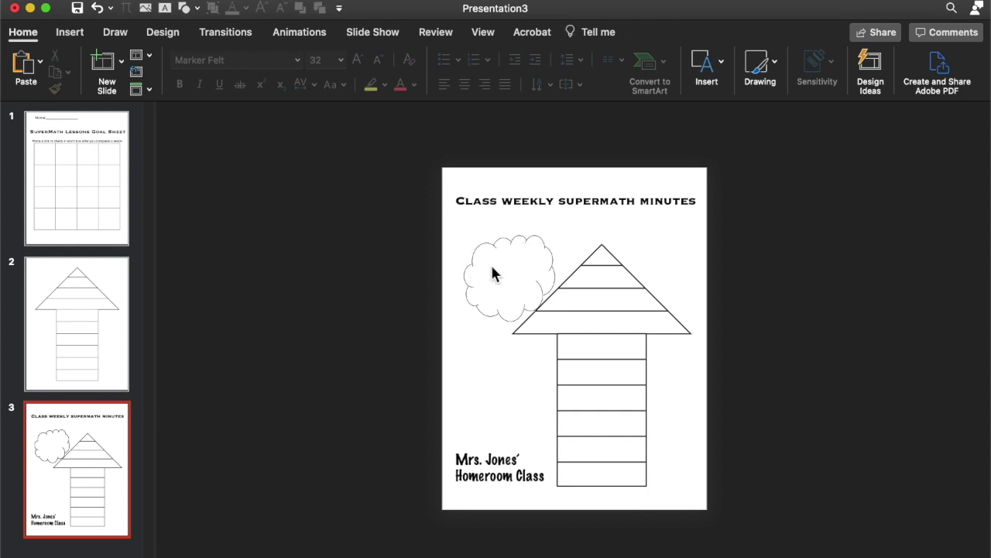
left_click(493, 272)
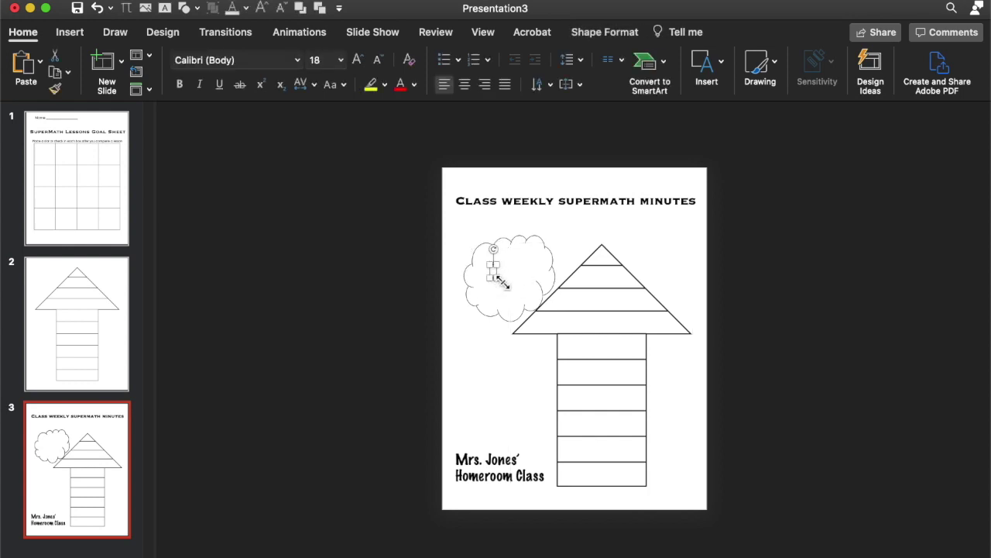
key("Escape")
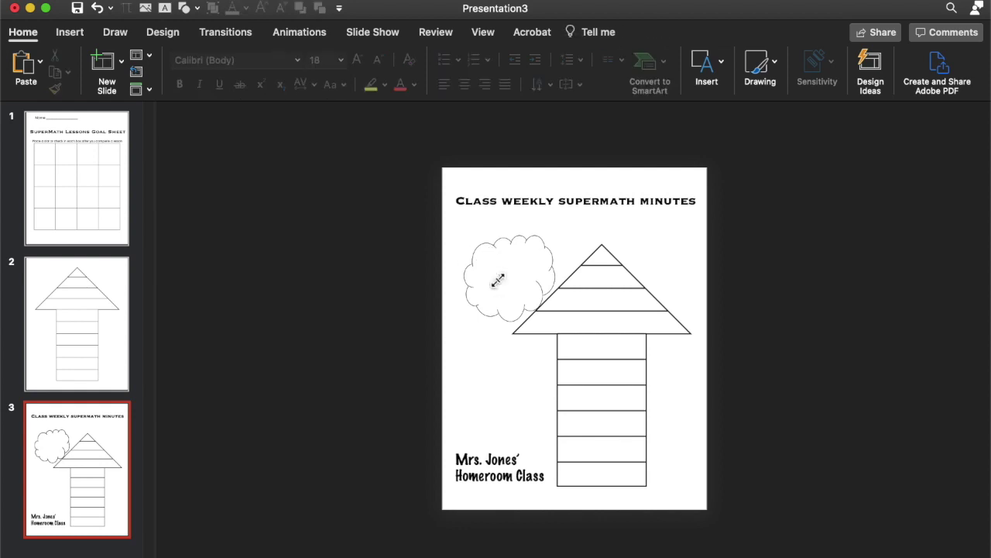
Set the cloud's text format to black, size 32, Century Gothic Regular.
left_click(491, 271)
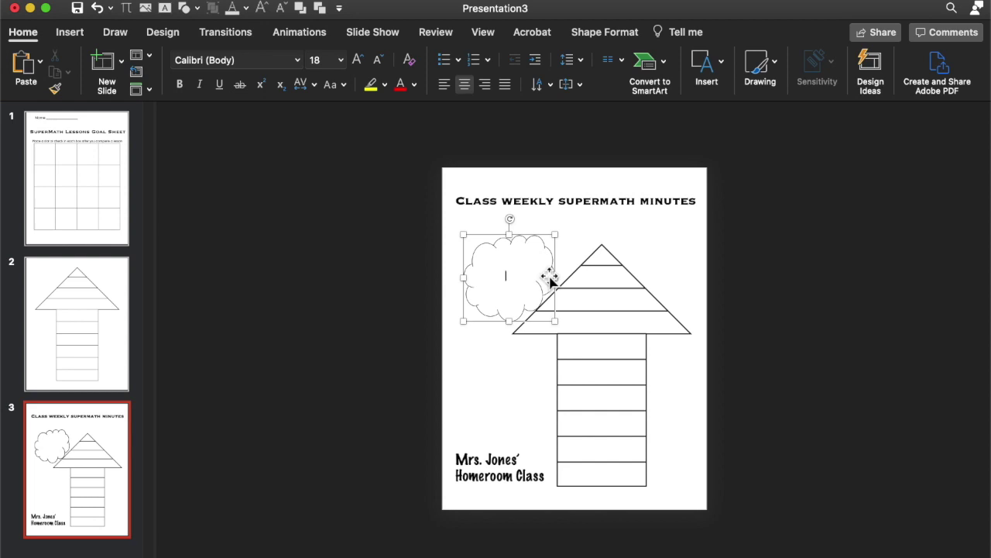
left_click(414, 85)
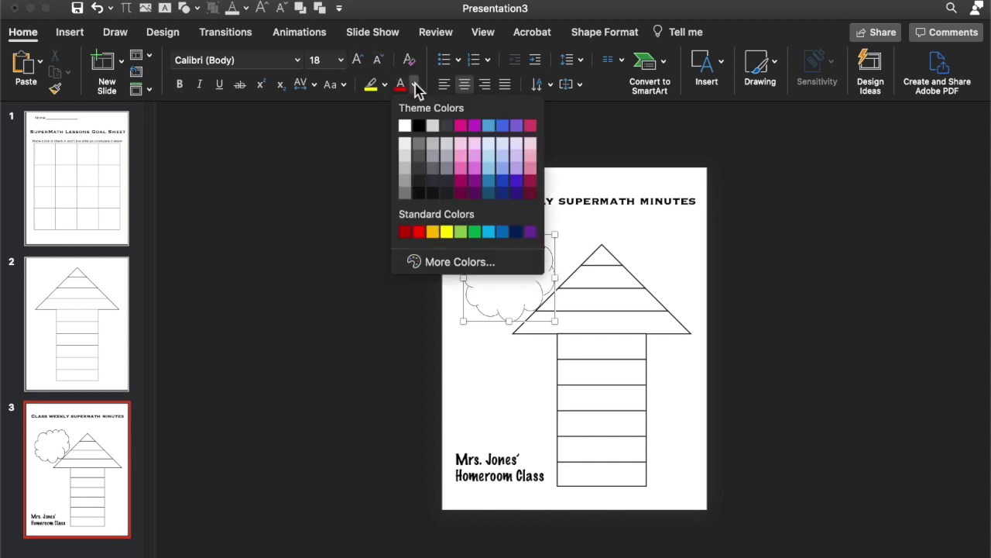
left_click(421, 141)
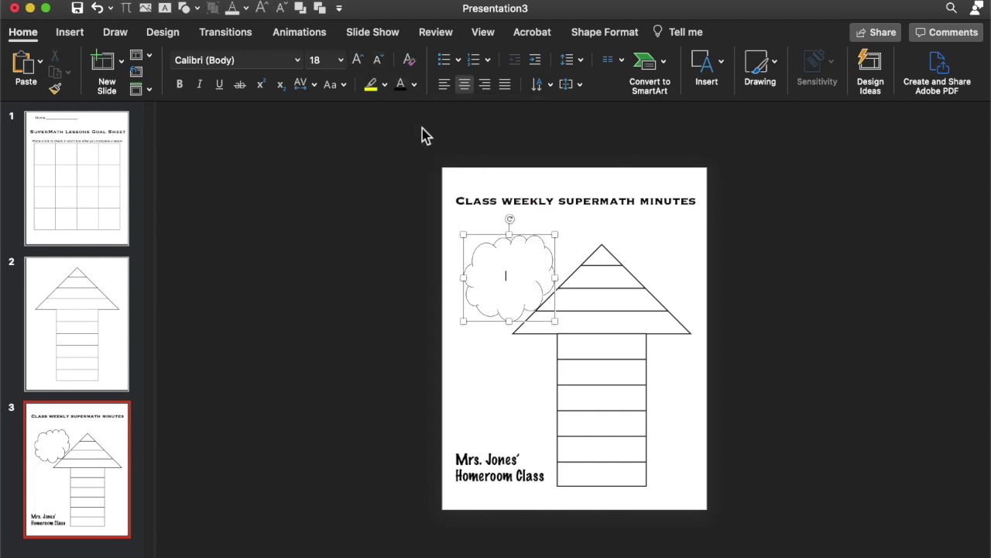
left_click(358, 66)
left_click(359, 67)
left_click(298, 60)
mouse_move(303, 208)
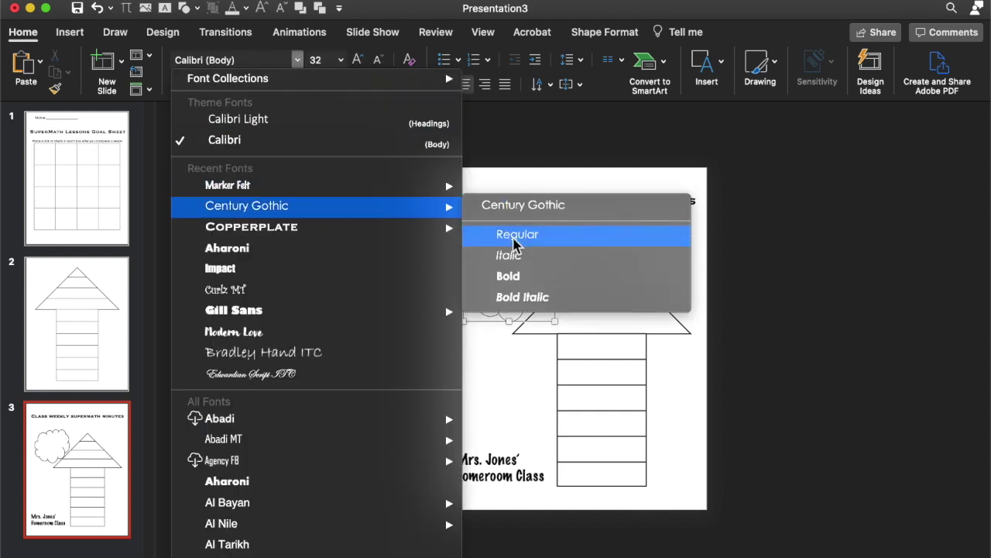
left_click(513, 230)
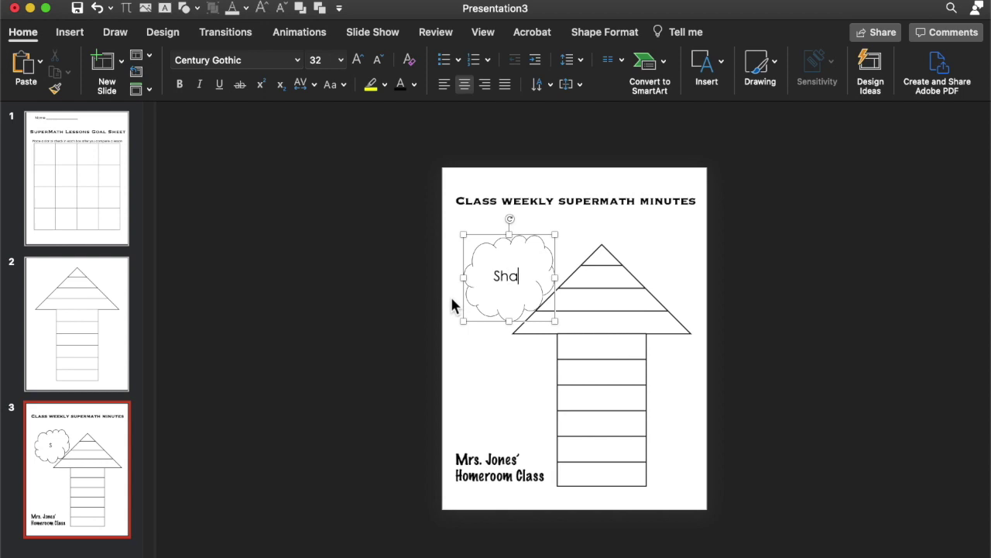
Enter "Shade in a row each week that your class meets your minutes goal" inside the cloud.
type("de in a")
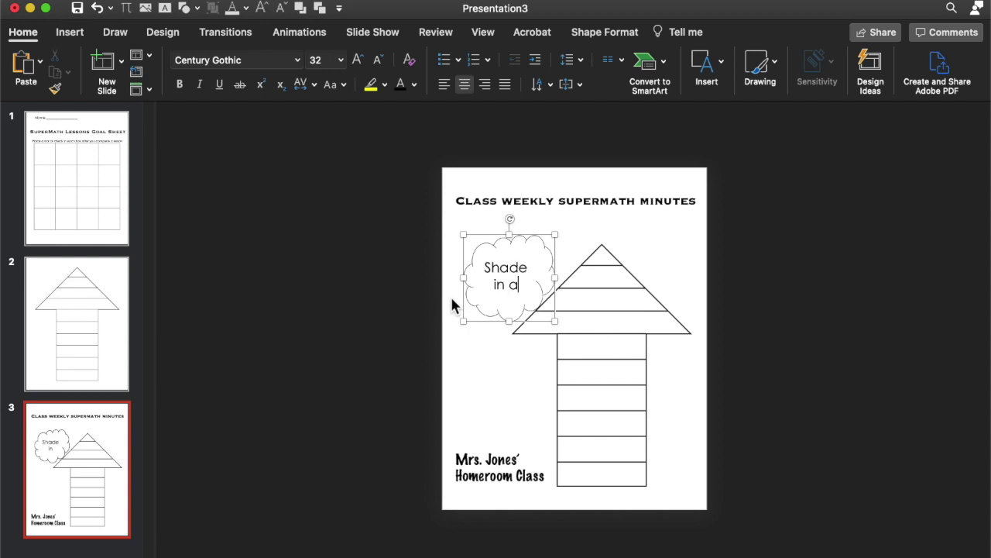
type(" row eac")
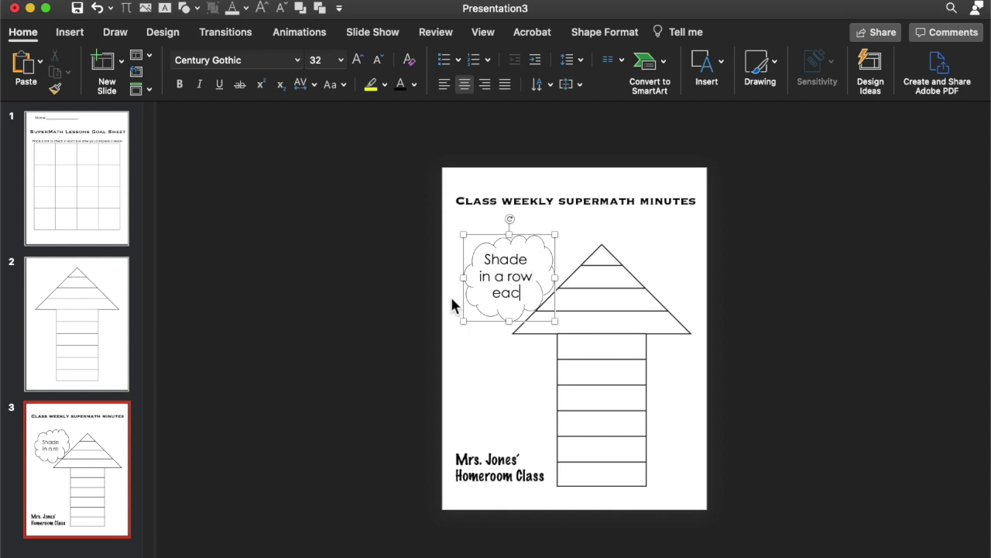
type("h week tha")
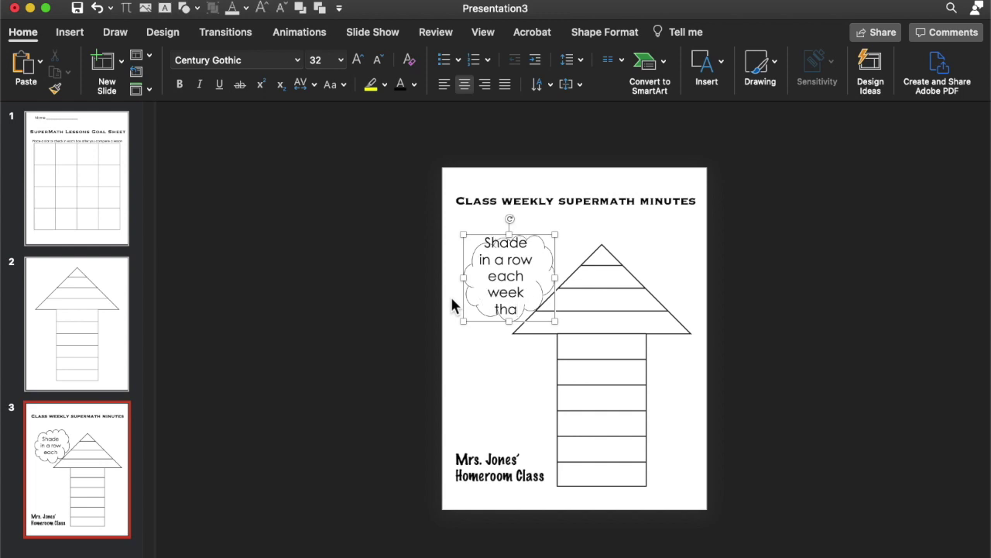
type("t your")
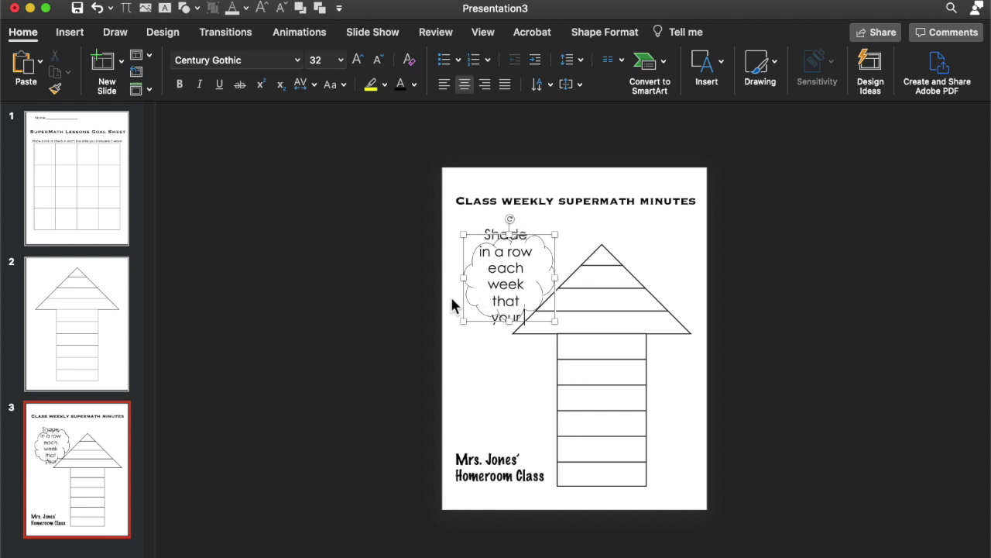
type(" class meet")
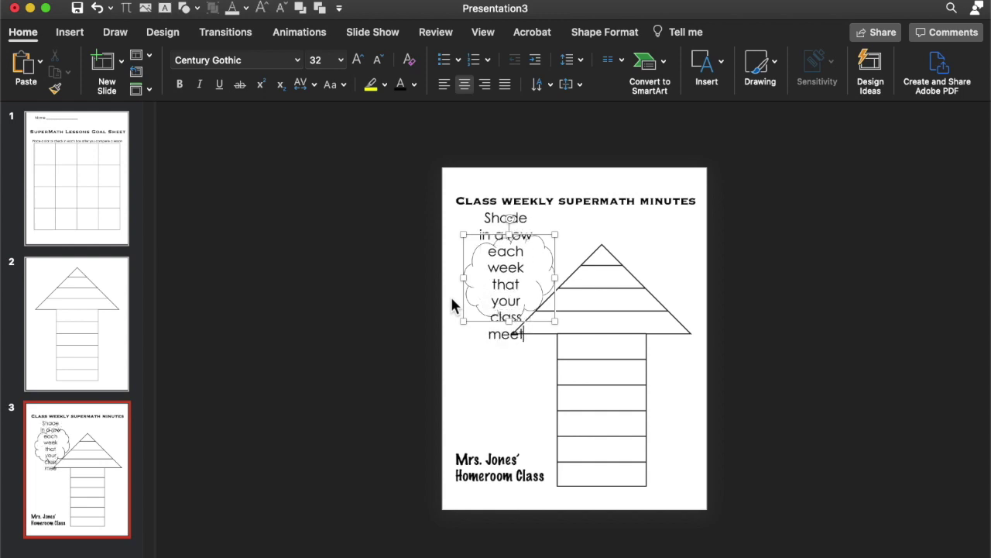
type("s you")
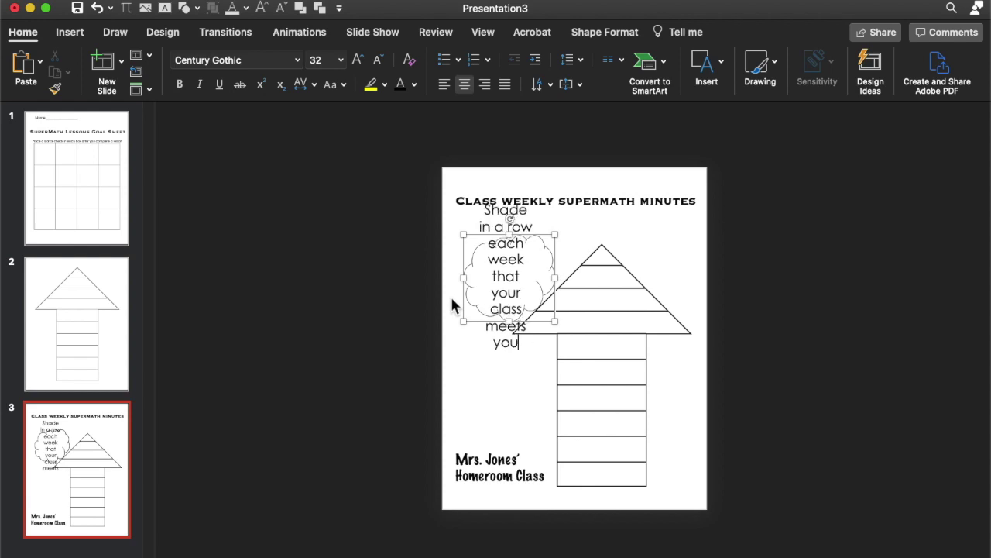
type("r minutes ")
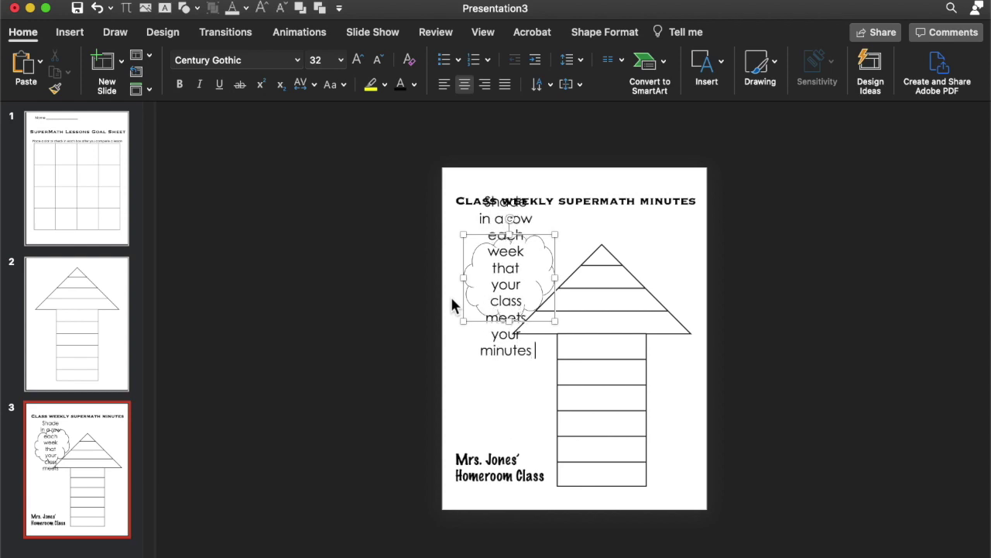
type("goal")
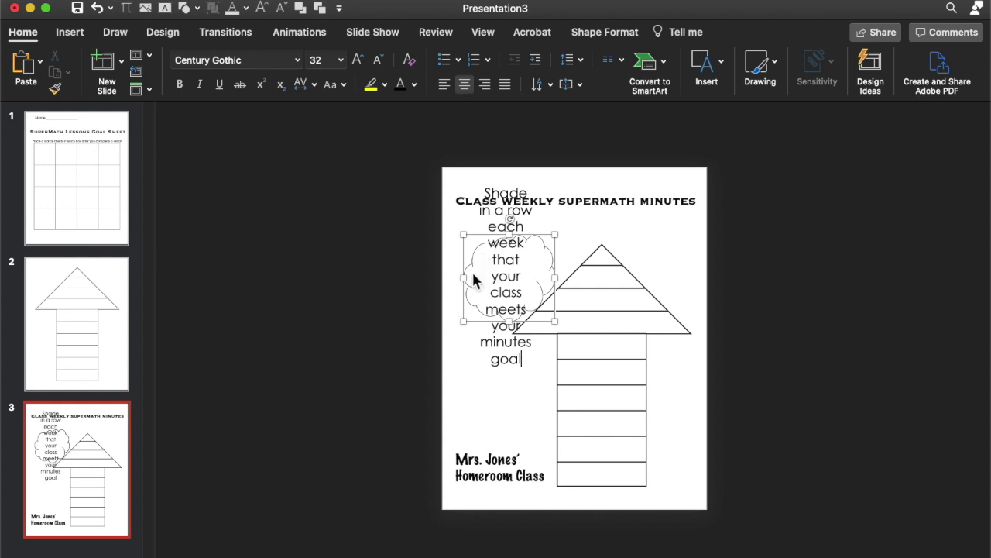
Reduce the font size of all the cloud's text to 18 so it fits inside the outline.
left_click_drag(525, 360, 439, 198)
left_click(378, 60)
left_click(377, 59)
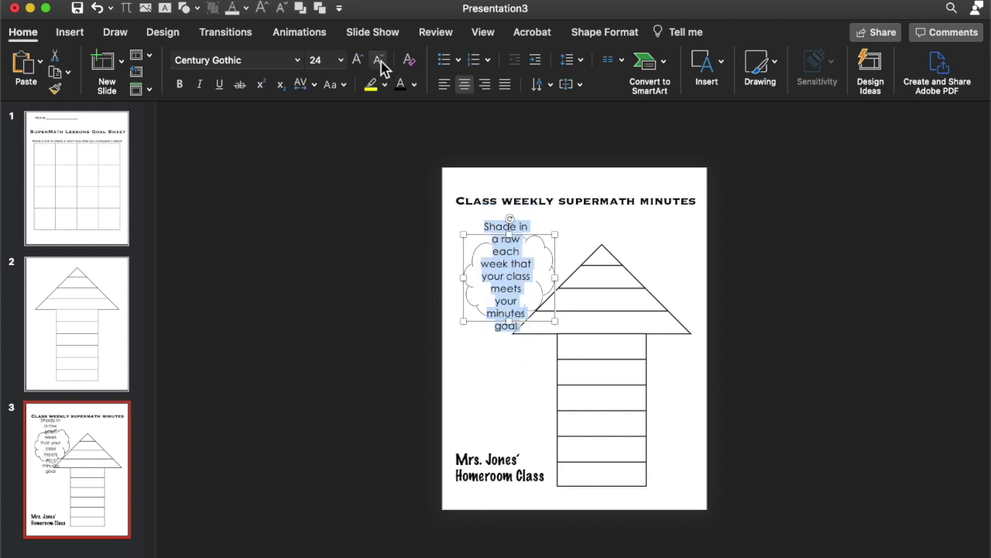
left_click(378, 60)
left_click(378, 60)
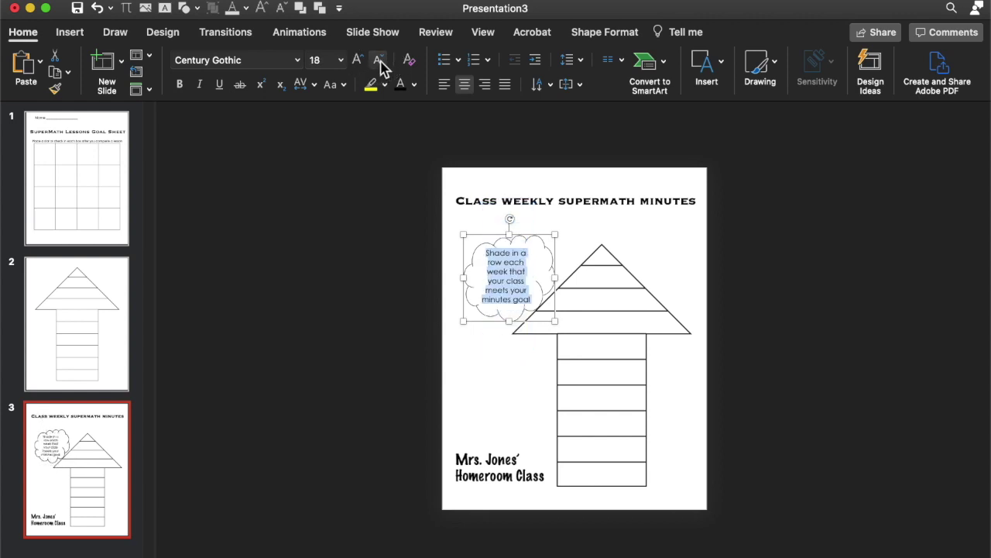
Widen the cloud on both sides and tilt it counter-clockwise beside the arrowhead.
left_click_drag(463, 277, 442, 279)
left_click_drag(563, 275, 599, 279)
left_click_drag(522, 219, 495, 228)
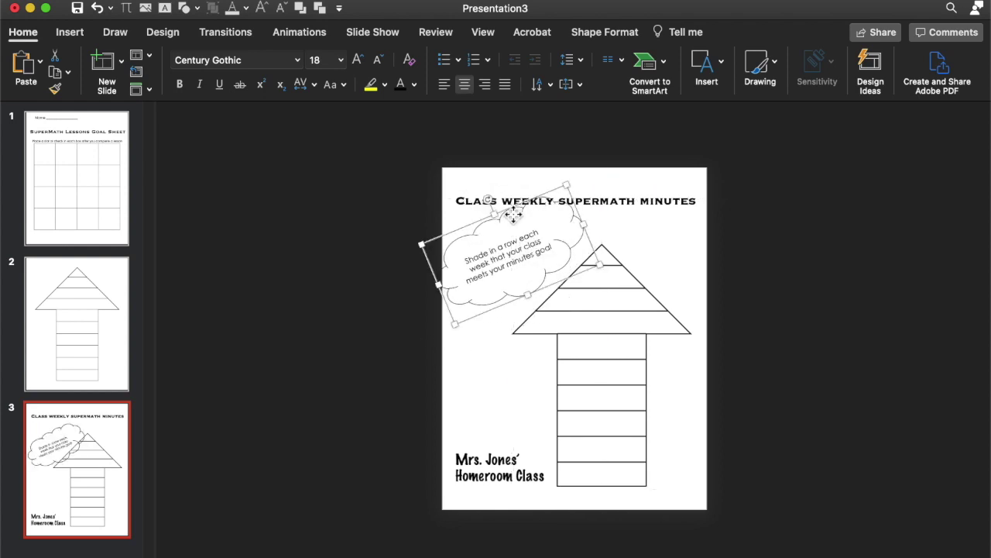
Shrink the instruction cloud so it clears the arrowhead, and shift it slightly up and right beneath the title.
left_click_drag(593, 247, 551, 290)
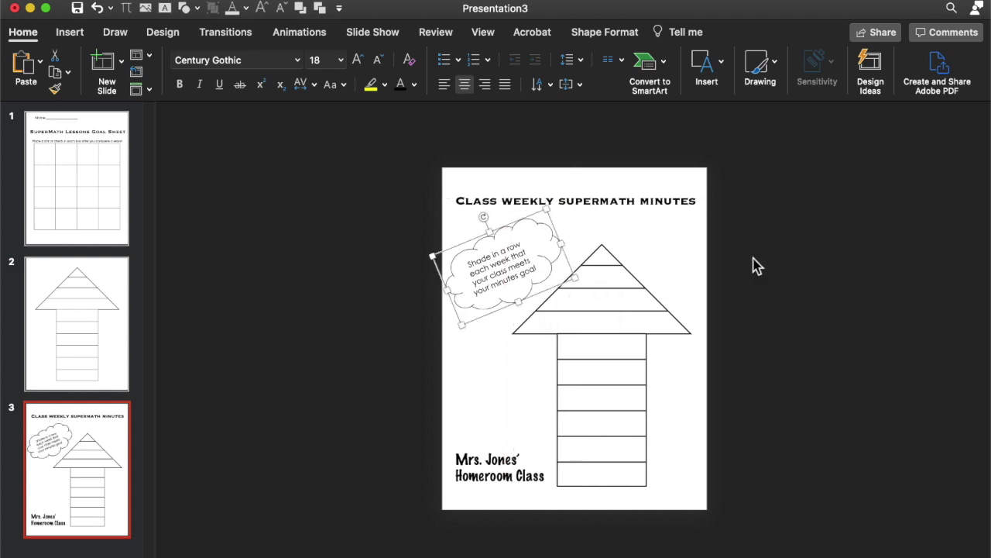
left_click(820, 265)
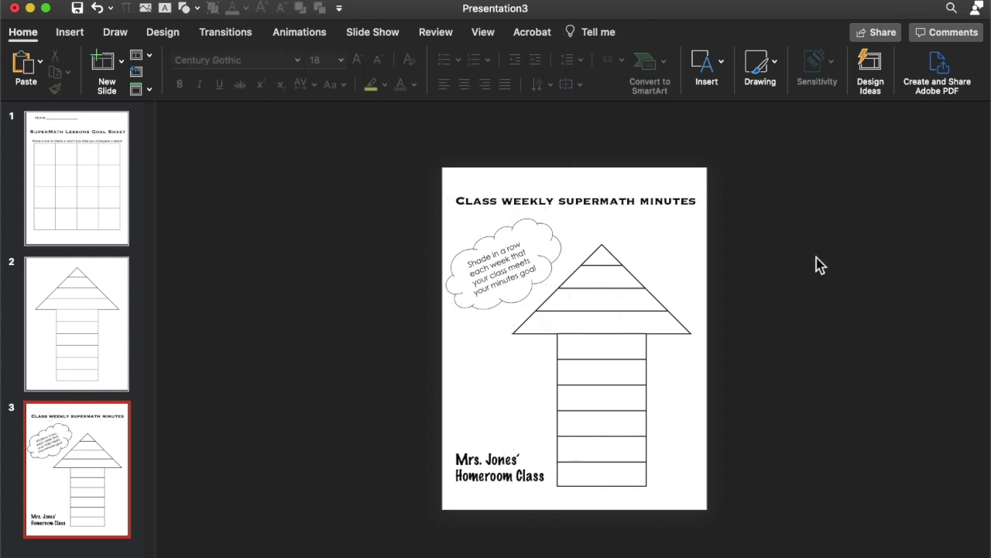
left_click(549, 282)
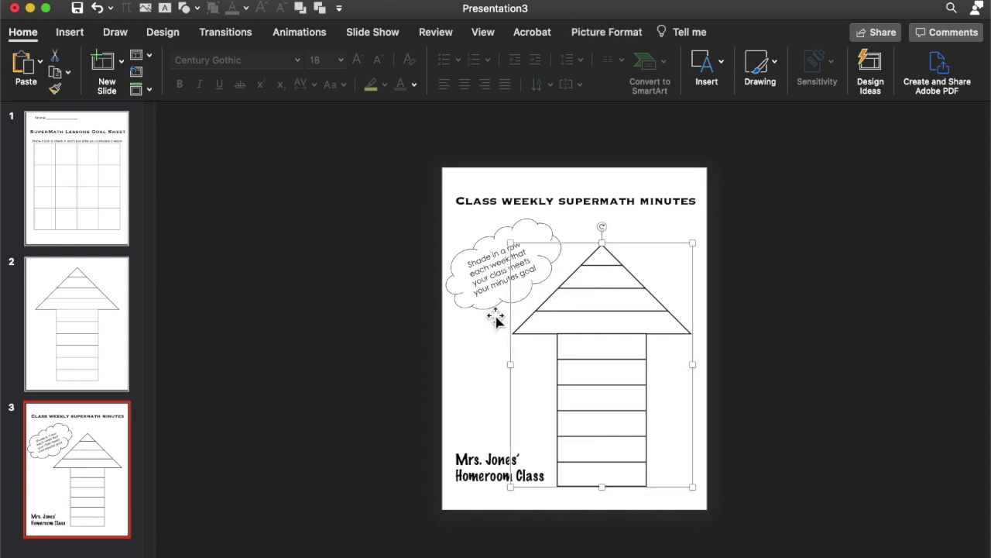
left_click_drag(497, 319, 504, 309)
left_click(805, 254)
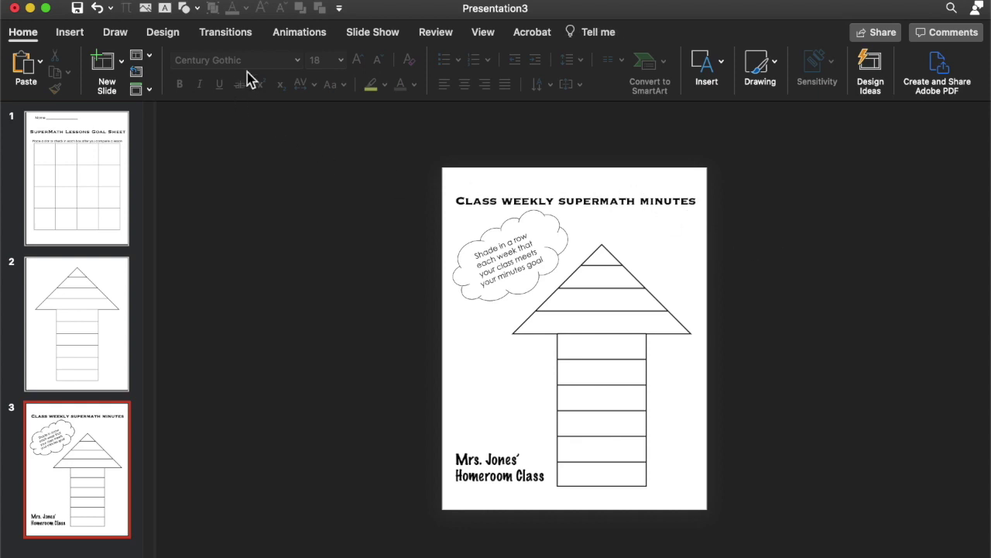
Draw a rectangle covering the whole 8.5" by 11" slide and fill it with white.
left_click(198, 9)
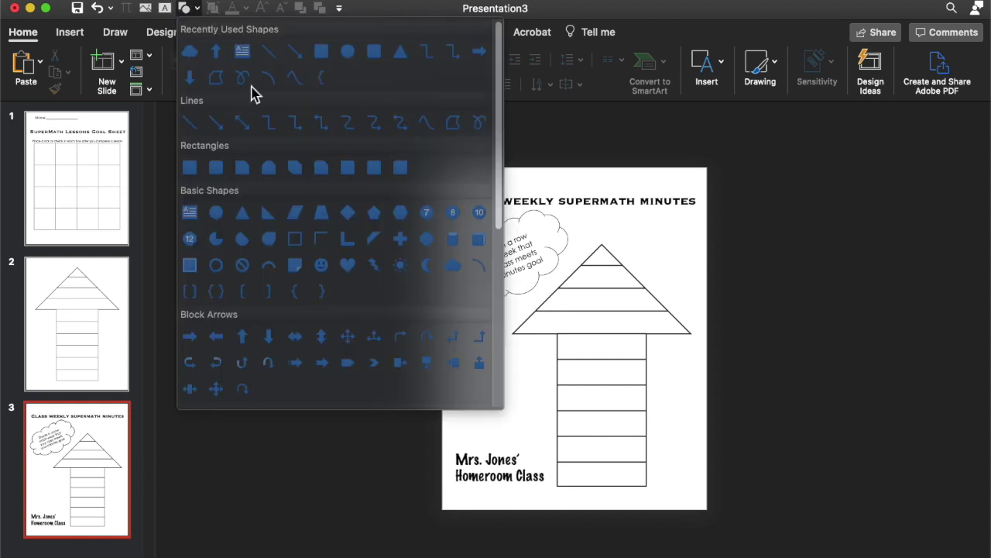
left_click(321, 51)
left_click_drag(445, 170, 708, 510)
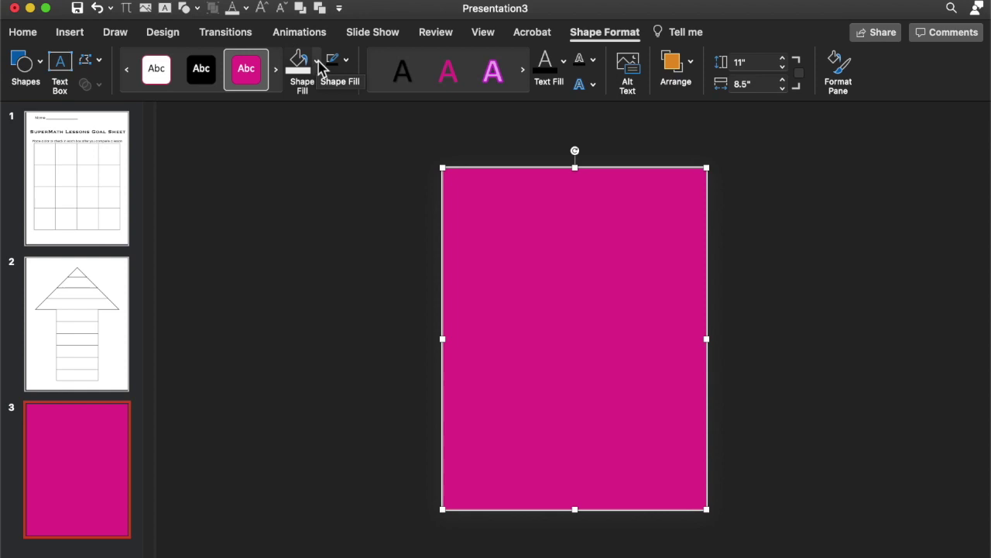
left_click(319, 65)
left_click(299, 134)
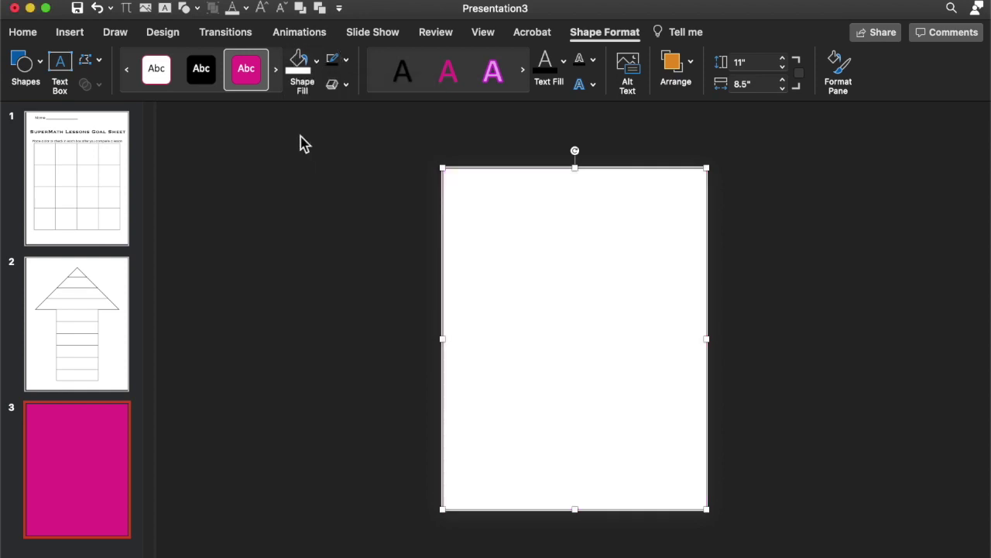
Give the full-page rectangle a black outline with a weight of 6 pt.
left_click(346, 62)
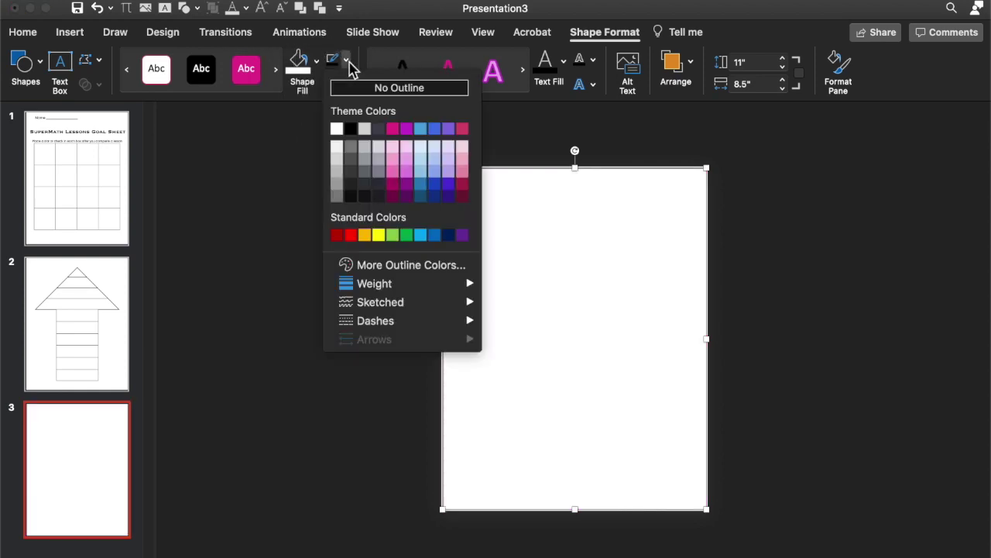
left_click(348, 127)
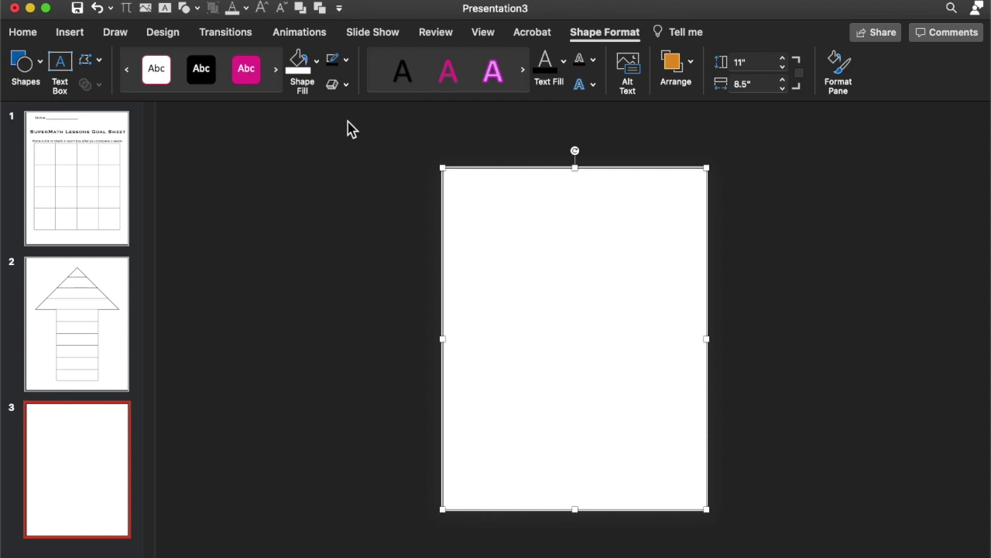
left_click(347, 61)
mouse_move(430, 286)
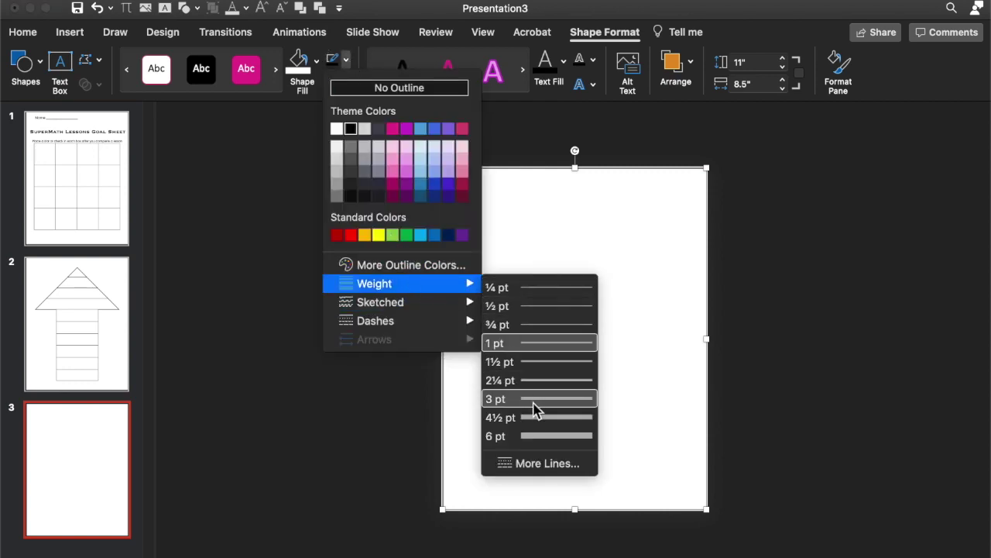
left_click(533, 436)
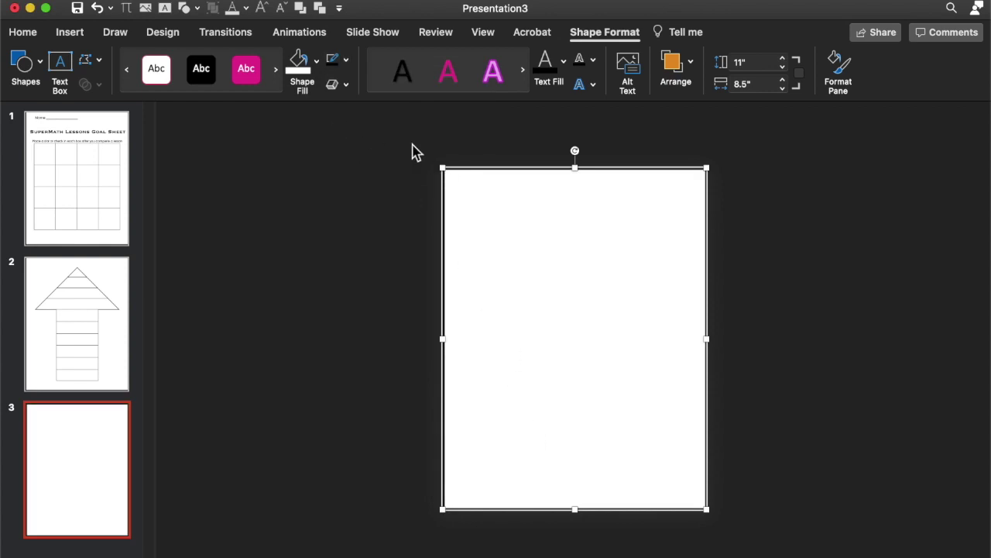
left_click(346, 61)
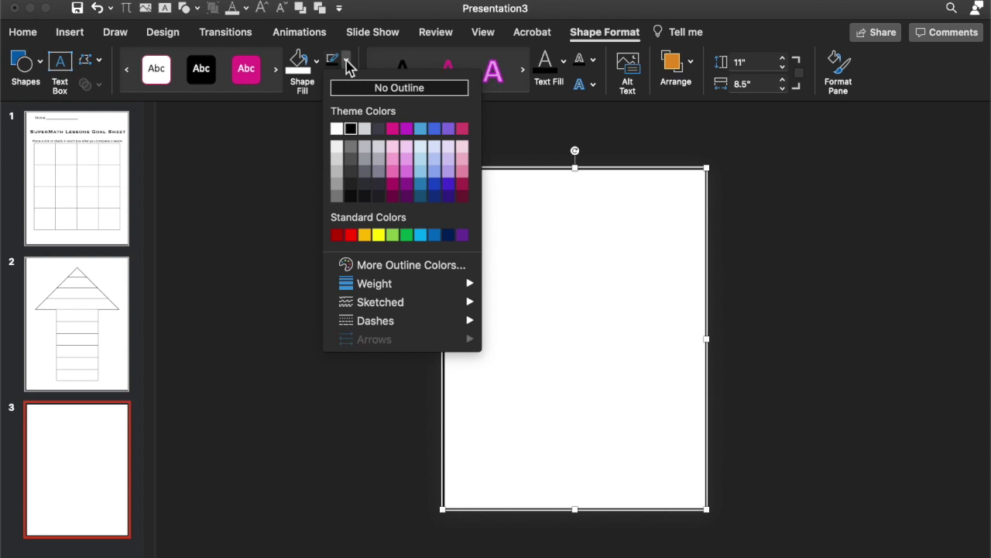
left_click(550, 209)
Send the white full-page rectangle to the back, behind the title, cloud, arrow and class label.
left_click(573, 261)
left_click(542, 253)
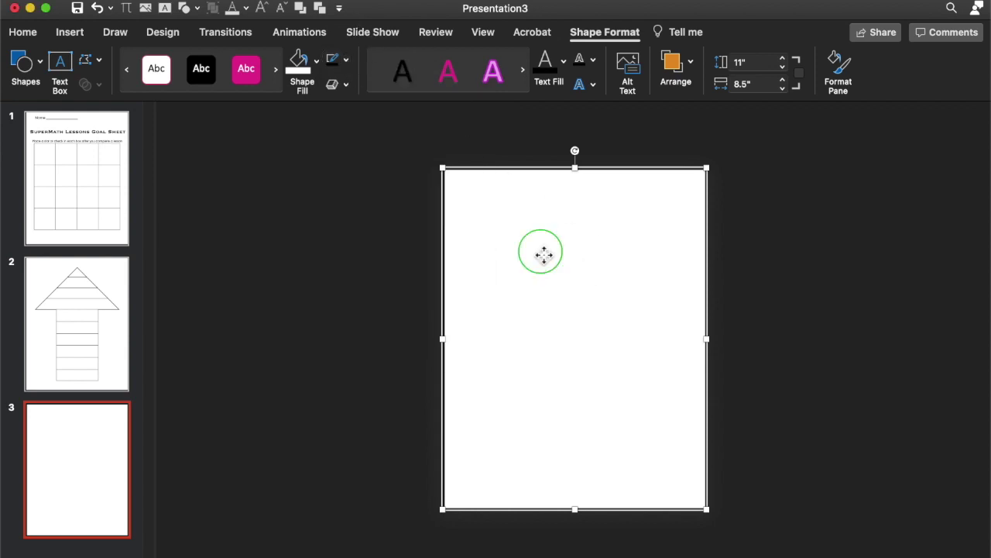
right_click(543, 254)
mouse_move(637, 364)
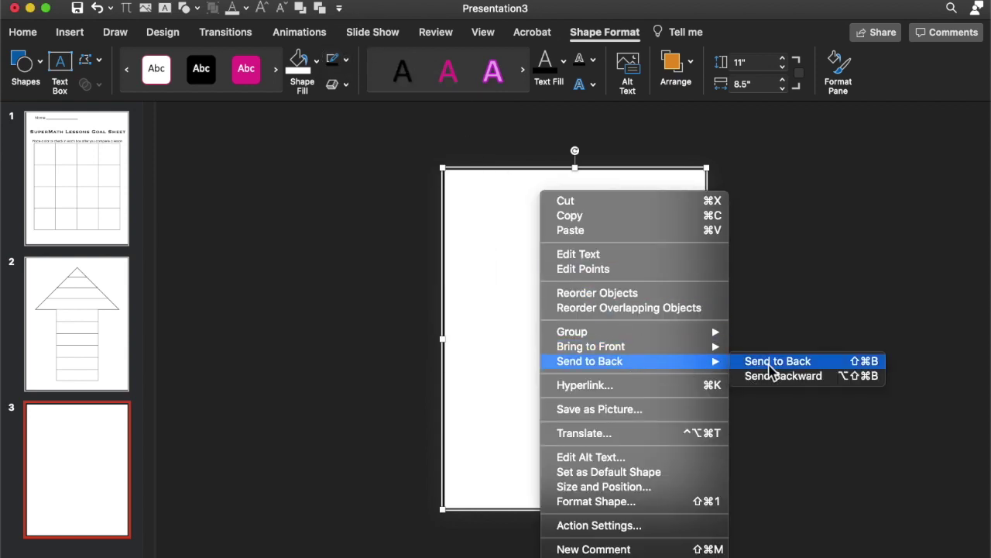
left_click(772, 364)
Apply the waviest Sketched line style to the page rectangle's outline.
left_click(488, 172)
left_click(346, 59)
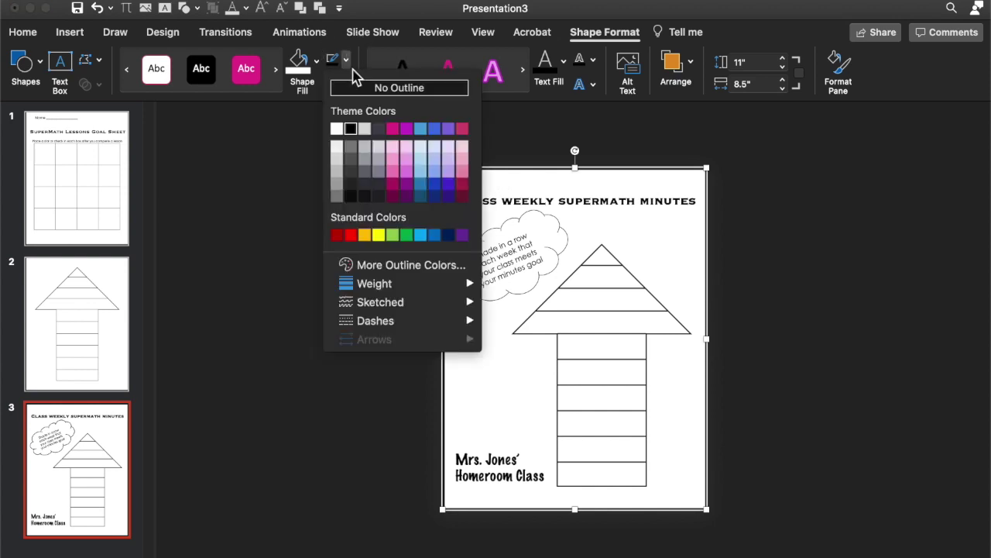
mouse_move(430, 302)
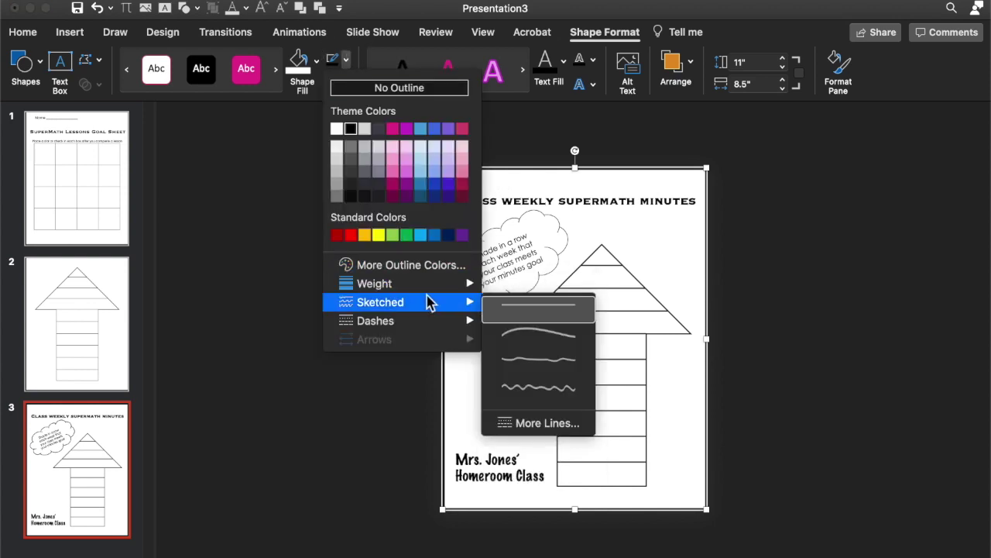
left_click(537, 388)
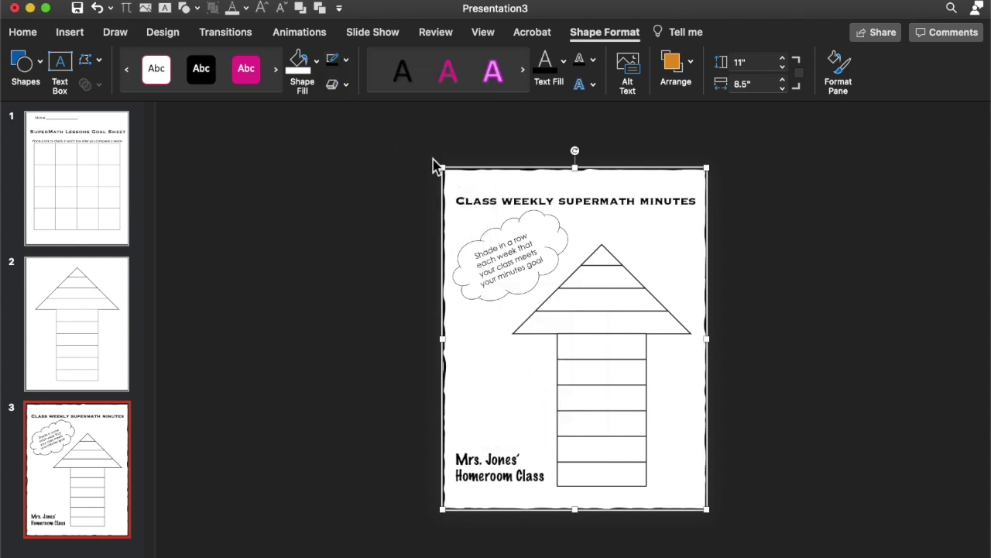
Resize the wavy border inward from the page edges to about 10.27" high by 7.9" wide, leaving an even margin.
left_click_drag(442, 167, 453, 182)
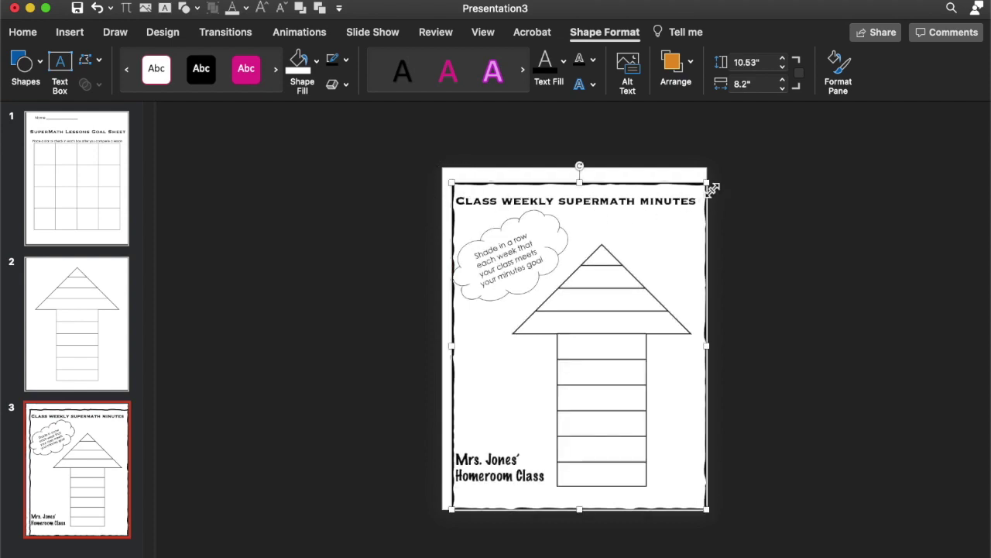
left_click_drag(707, 185, 675, 178)
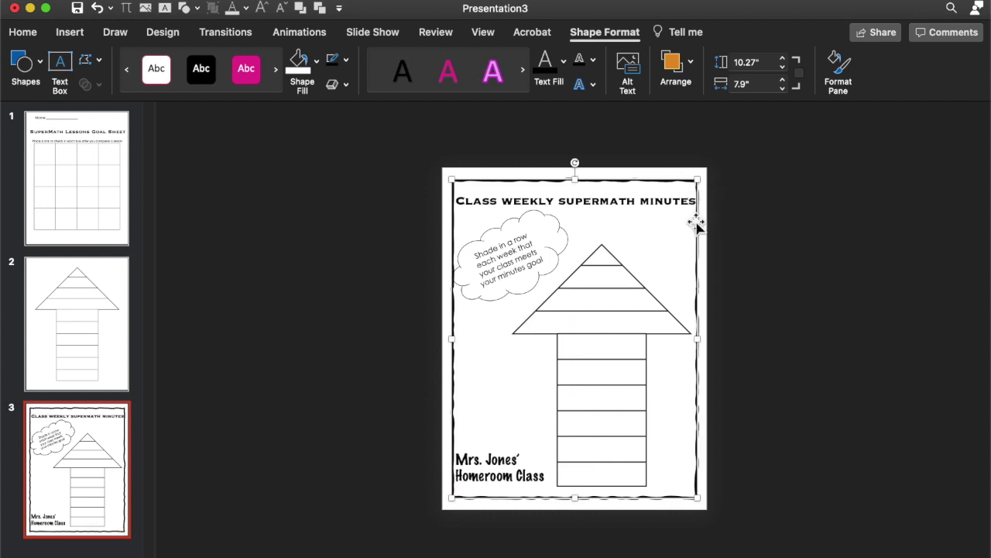
left_click_drag(701, 343, 705, 340)
left_click(740, 266)
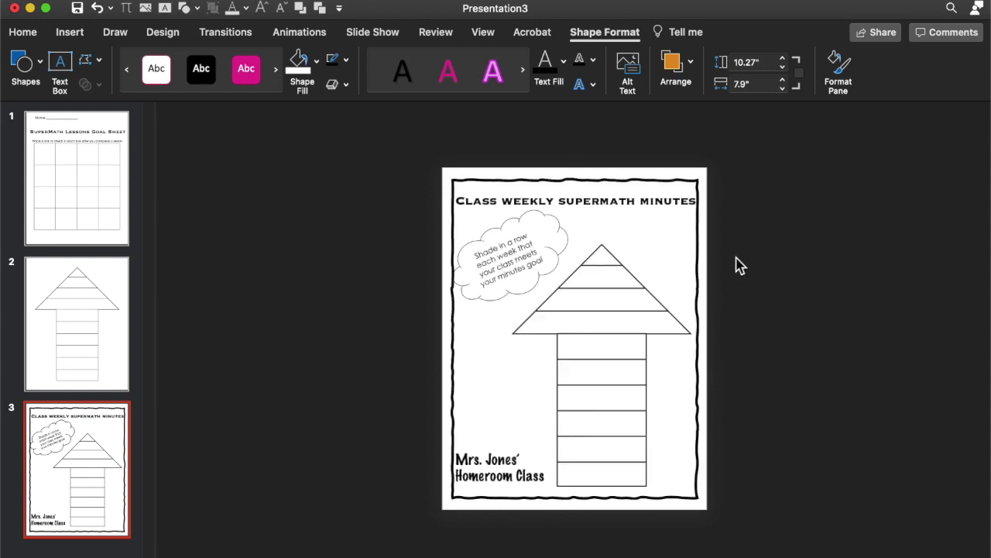
Move the cloud right, clear of the border, and shrink the arrow picture slightly, placing it lower within the frame.
left_click(572, 254)
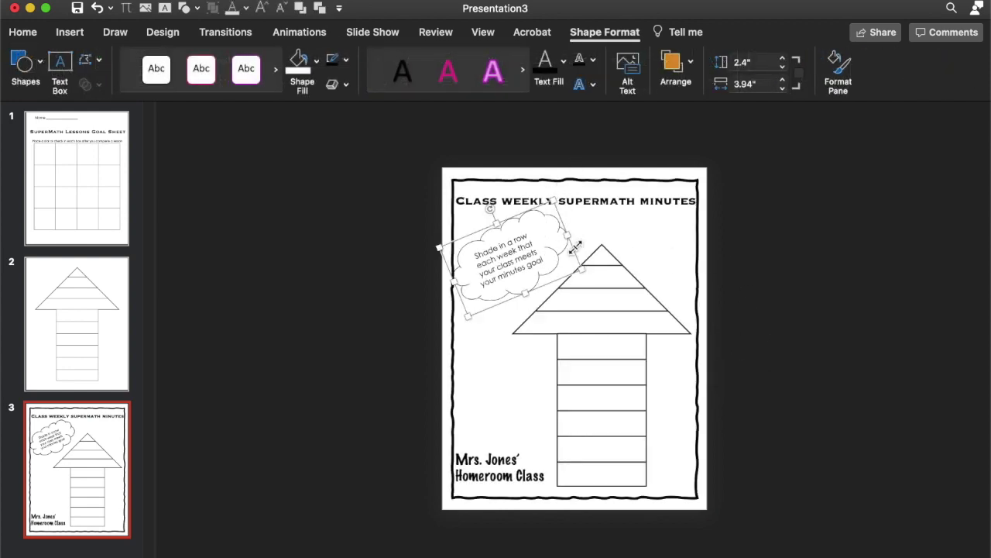
left_click_drag(551, 287, 557, 289)
left_click(620, 348)
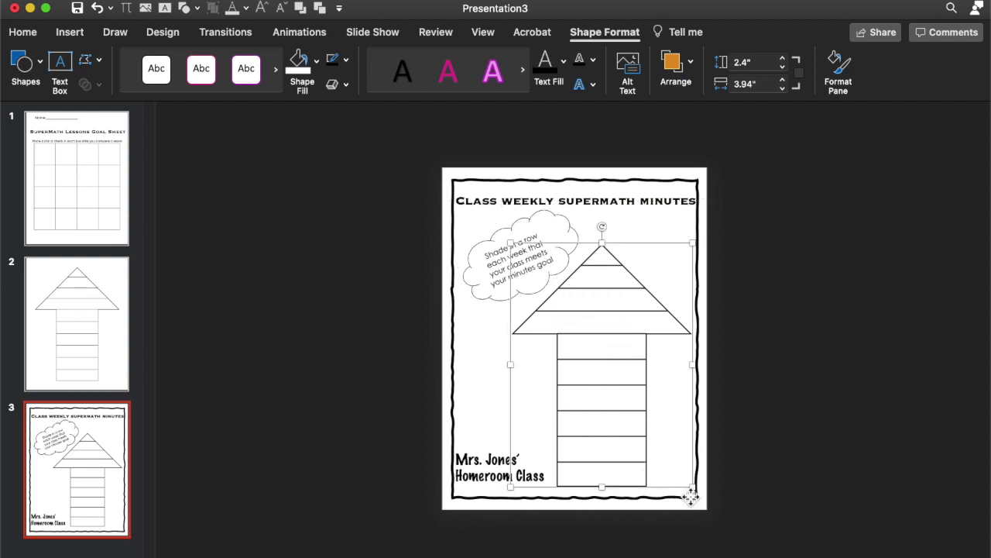
left_click_drag(696, 494, 676, 472)
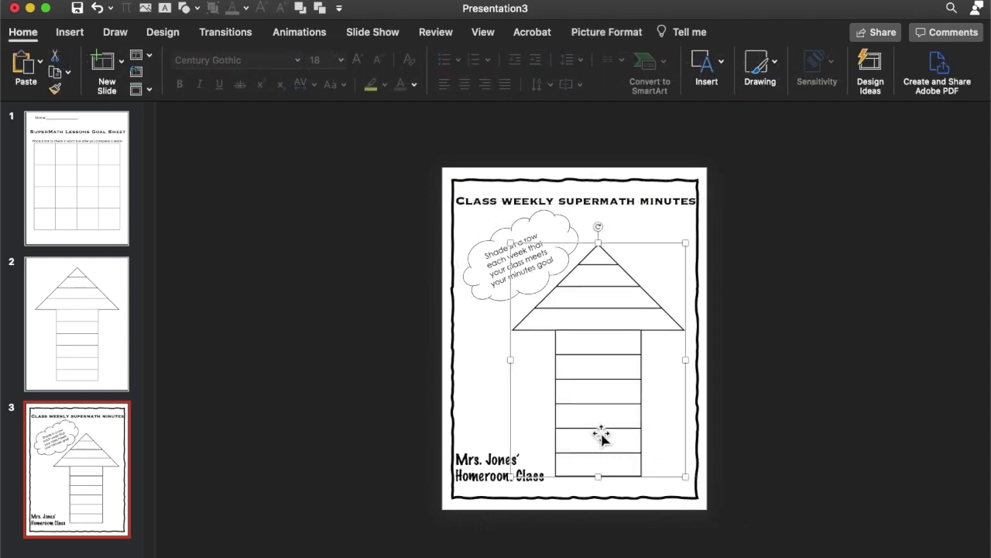
left_click_drag(602, 436, 605, 440)
Reduce the homeroom class label to size 28 and move it up beside the arrow's shaft, inside the border.
left_click(490, 457)
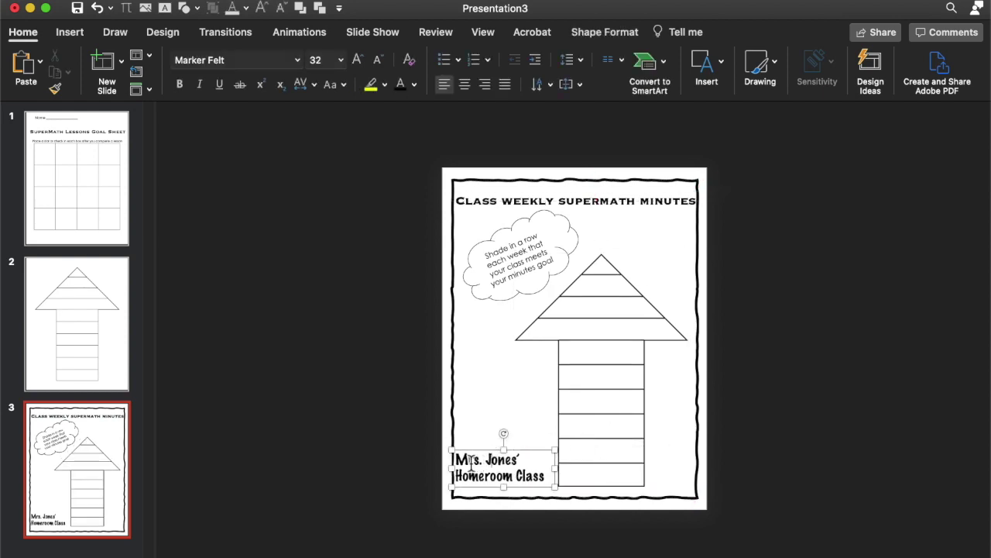
left_click_drag(455, 460, 551, 476)
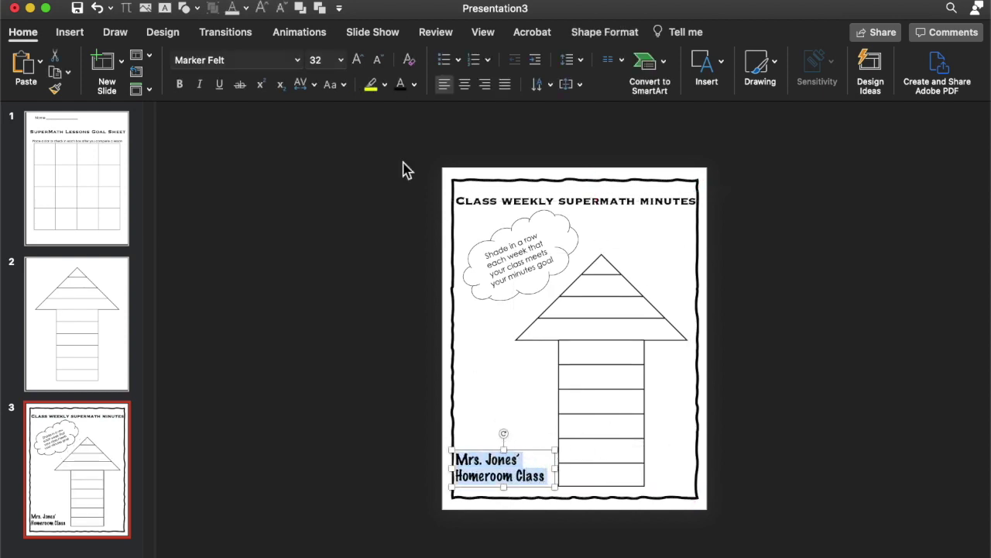
left_click(378, 60)
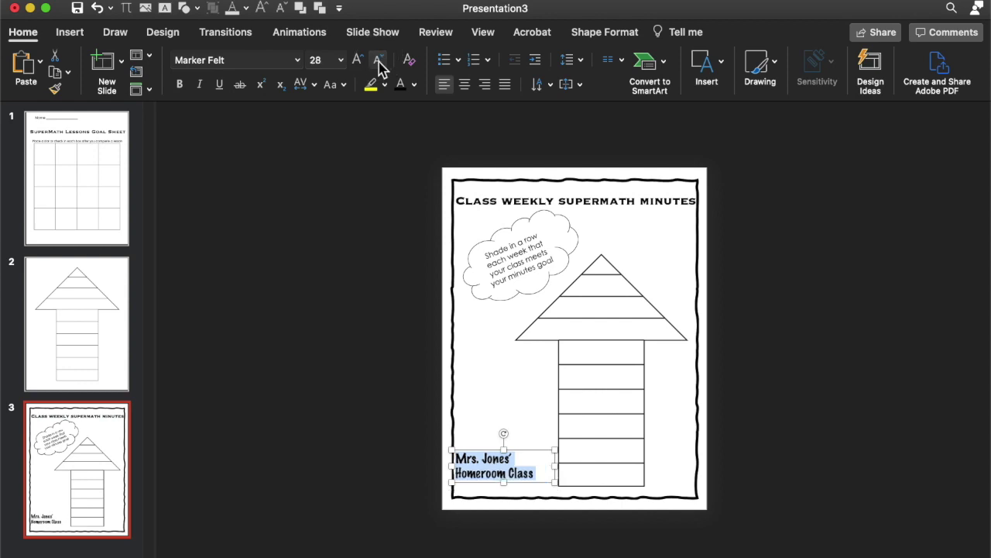
left_click_drag(538, 458, 547, 394)
left_click(361, 416)
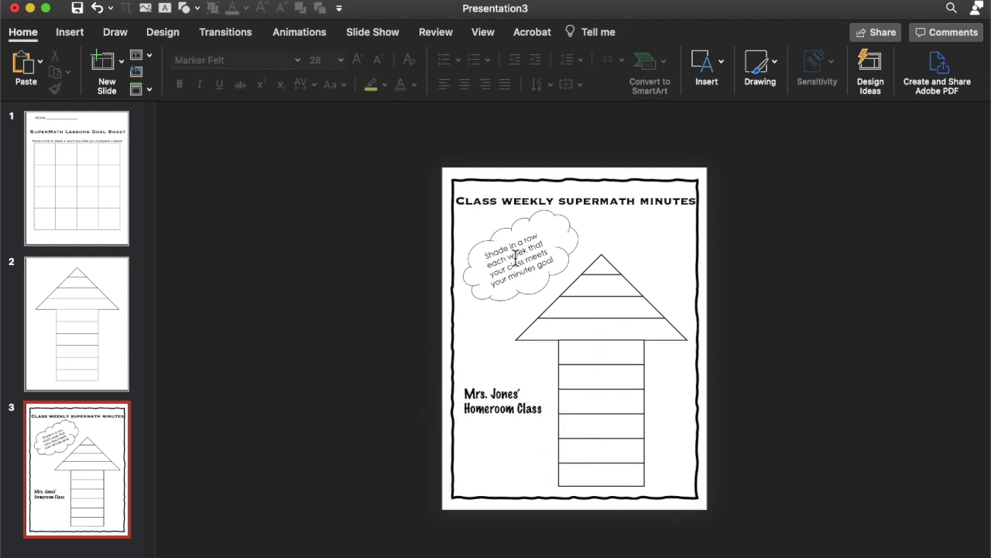
Reduce the "Class weekly supermath minutes" title to size 28, centre its text, and position it centrally within the border.
left_click(608, 204)
double_click(608, 203)
triple_click(608, 203)
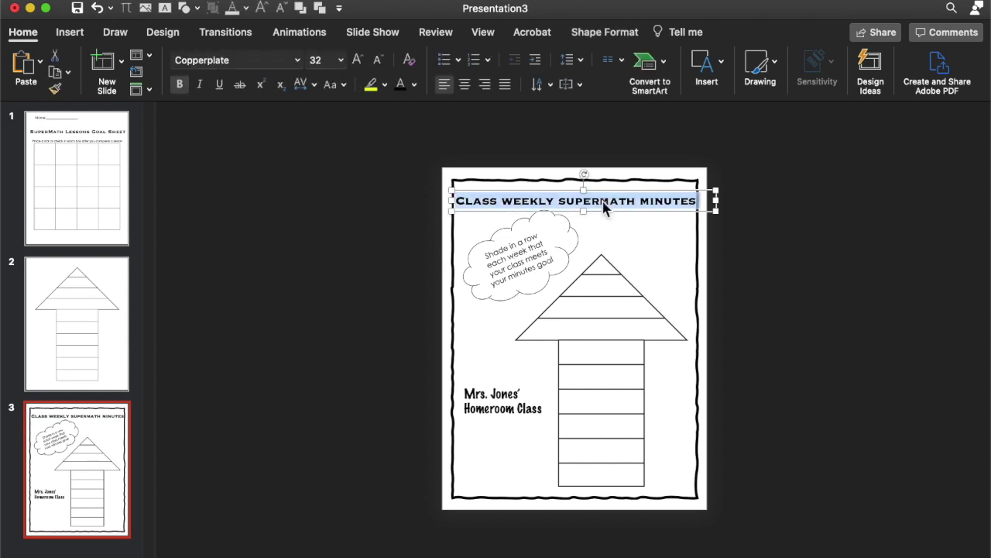
left_click(379, 62)
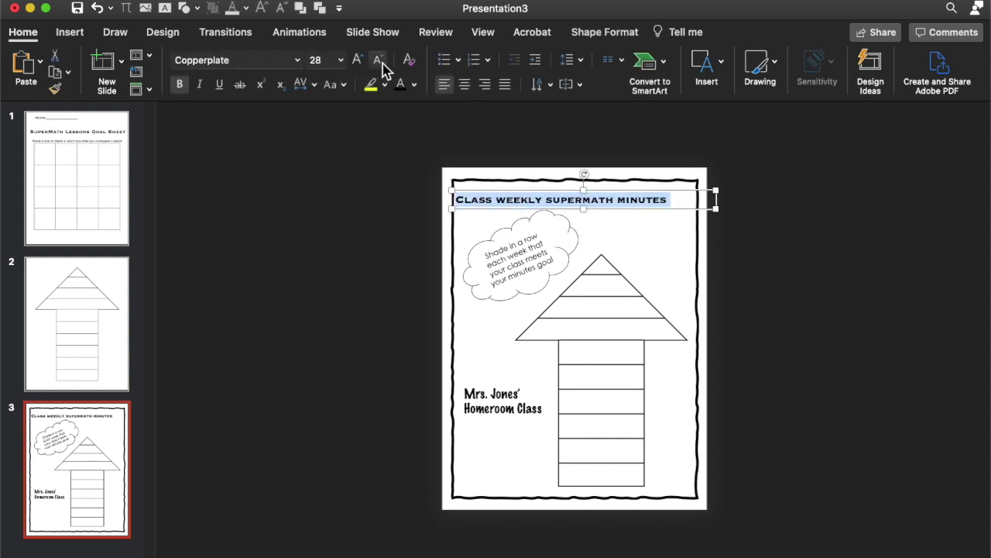
left_click(466, 86)
left_click_drag(630, 214, 620, 214)
left_click(782, 195)
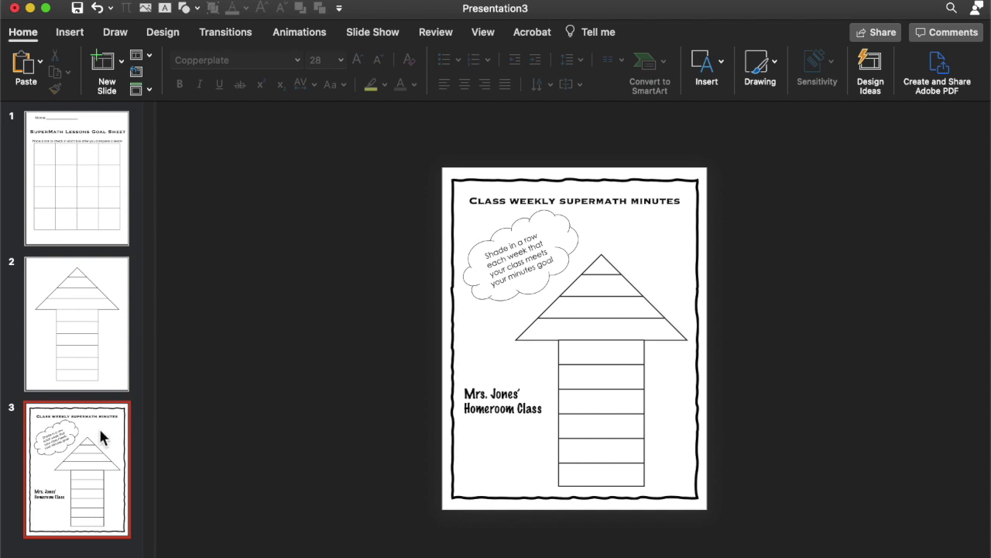
Delete the slide holding only the plain arrow and add a Blank-layout slide after the class tracker.
left_click(98, 329)
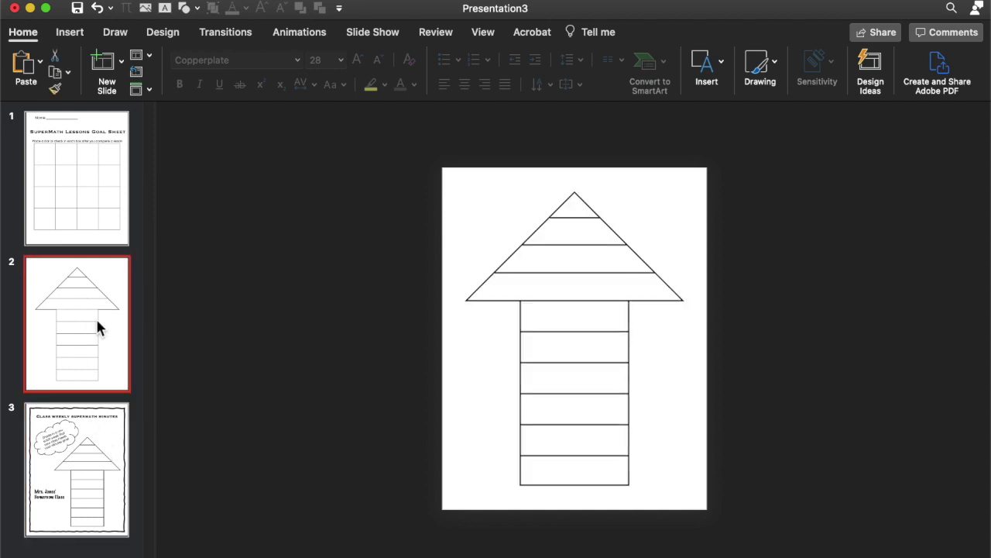
key("Delete")
left_click(77, 415)
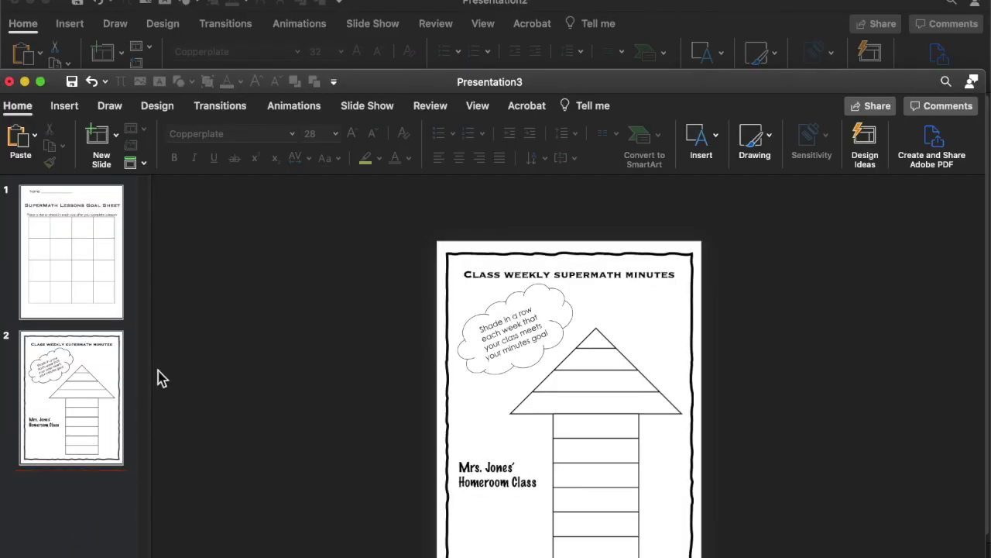
left_click(116, 133)
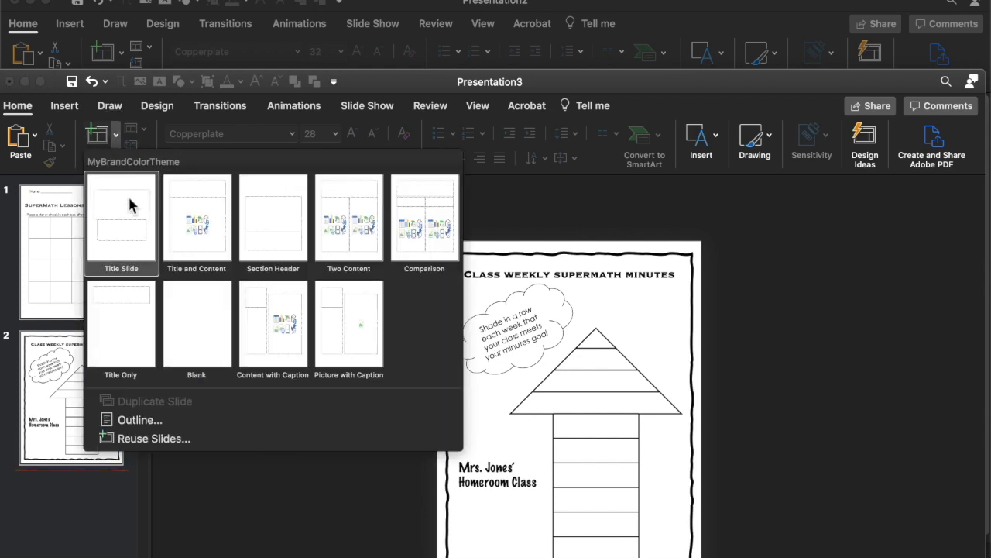
left_click(192, 333)
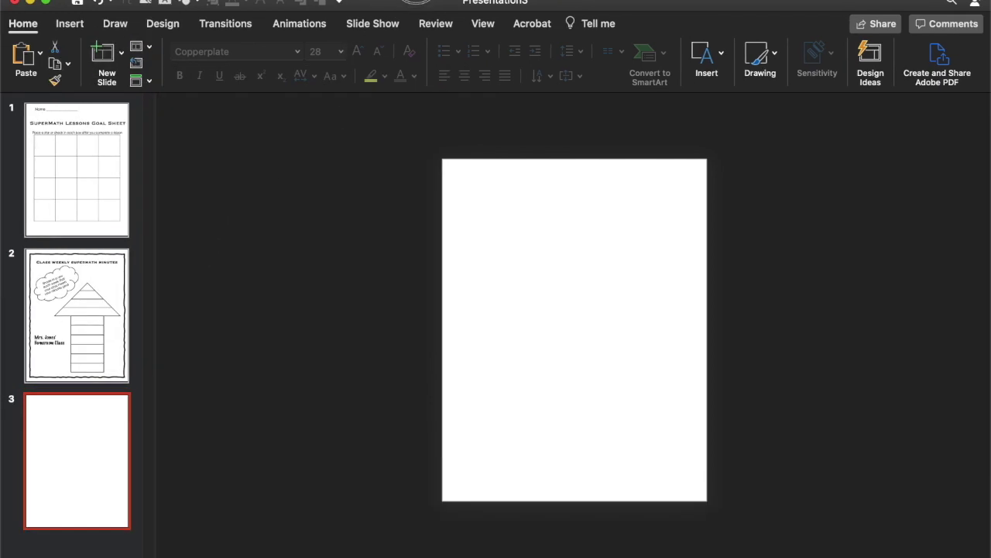
left_click(581, 276)
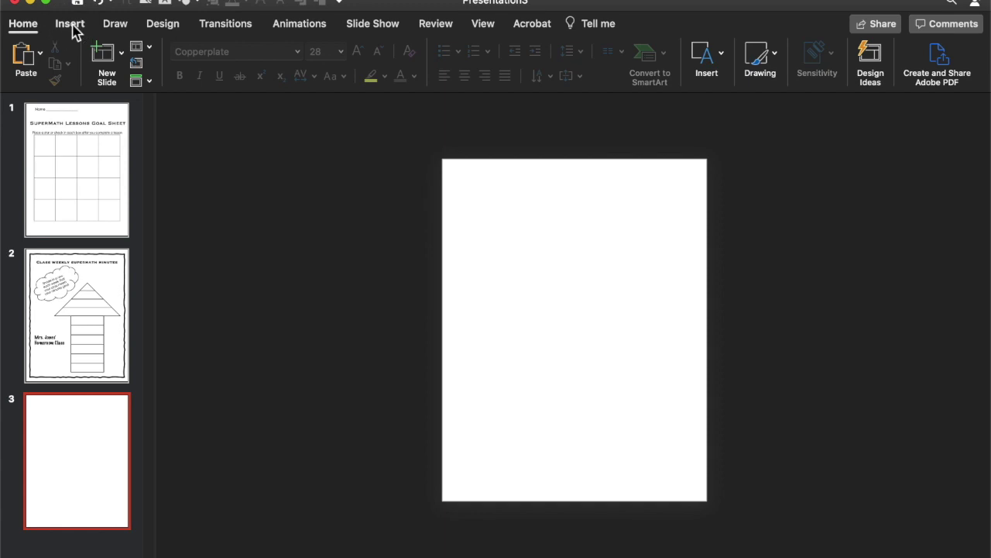
Insert a table of 22 columns and 11 rows on the blank slide and apply the plain, unfilled grid style.
left_click(72, 25)
left_click(93, 54)
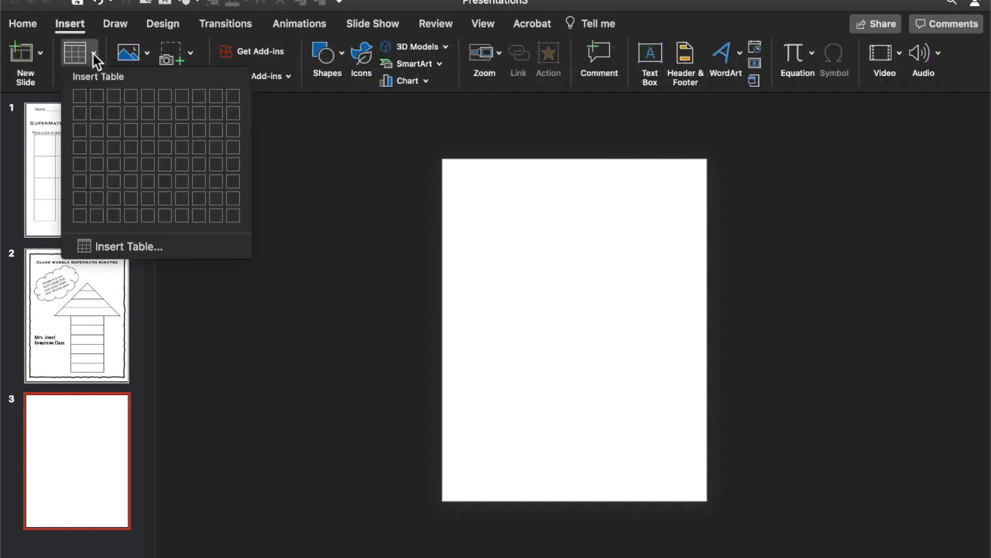
left_click(107, 246)
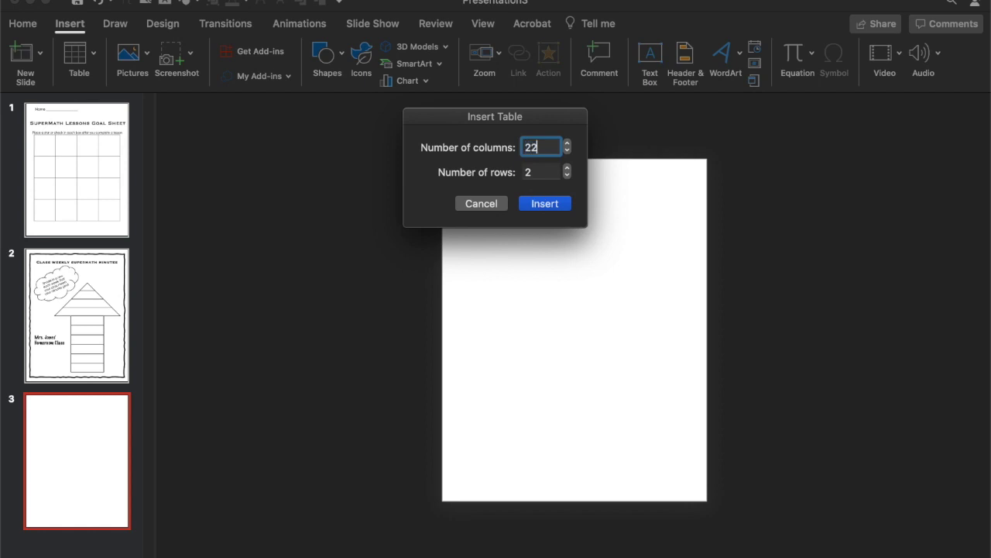
left_click(538, 172)
left_click(546, 206)
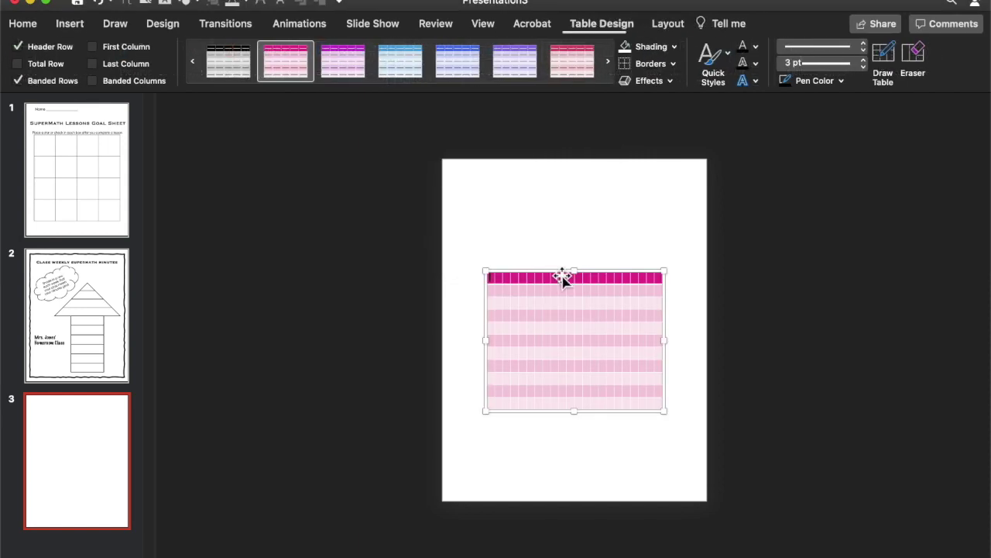
left_click(401, 88)
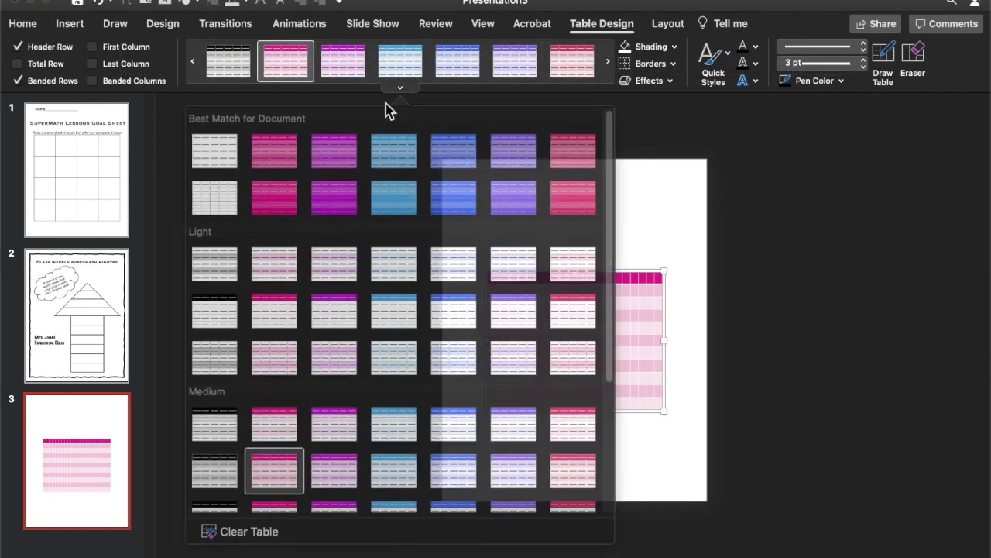
left_click(207, 159)
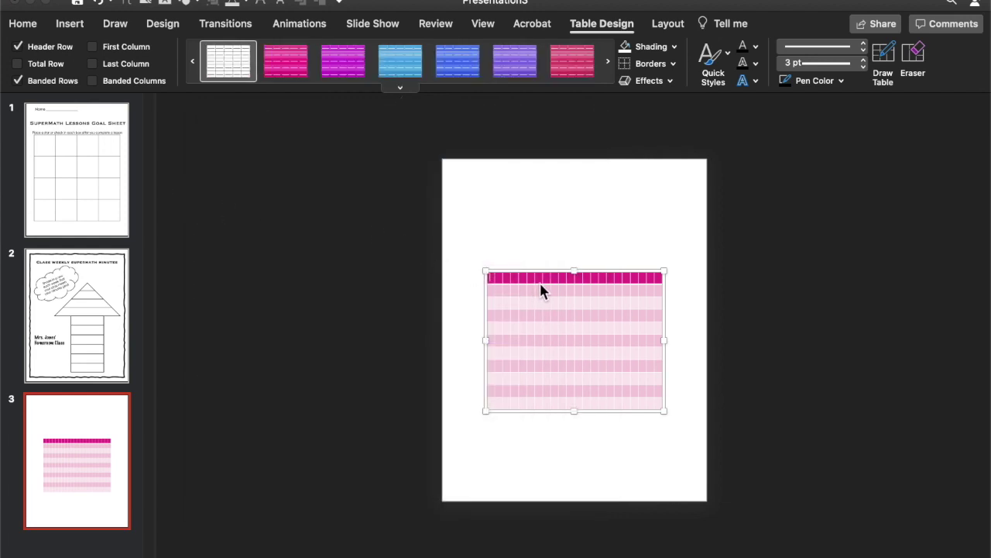
Set the table's row height to 0.7" and move the table up so all rows fit on the page.
left_click(669, 24)
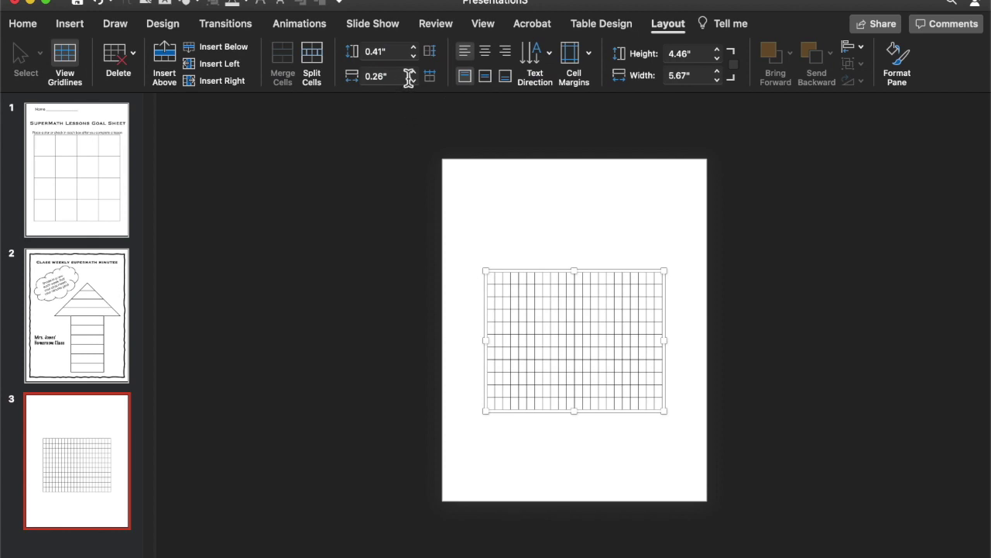
left_click(413, 48)
left_click(414, 48)
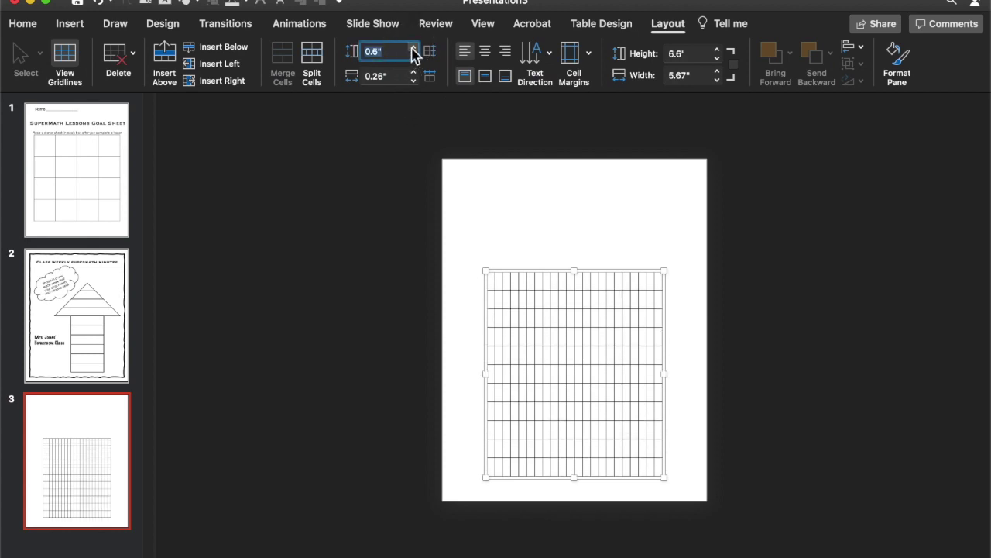
left_click(414, 48)
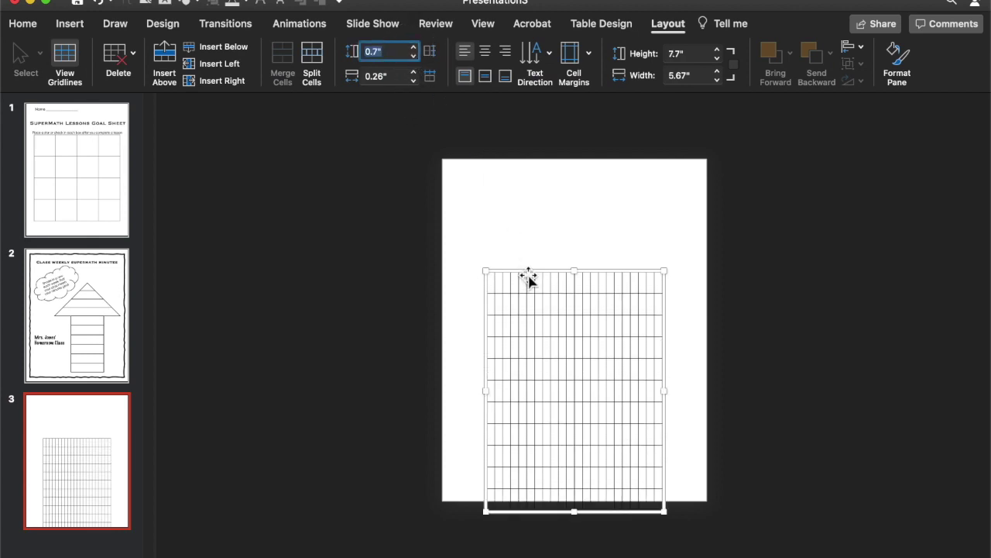
left_click_drag(529, 279, 532, 200)
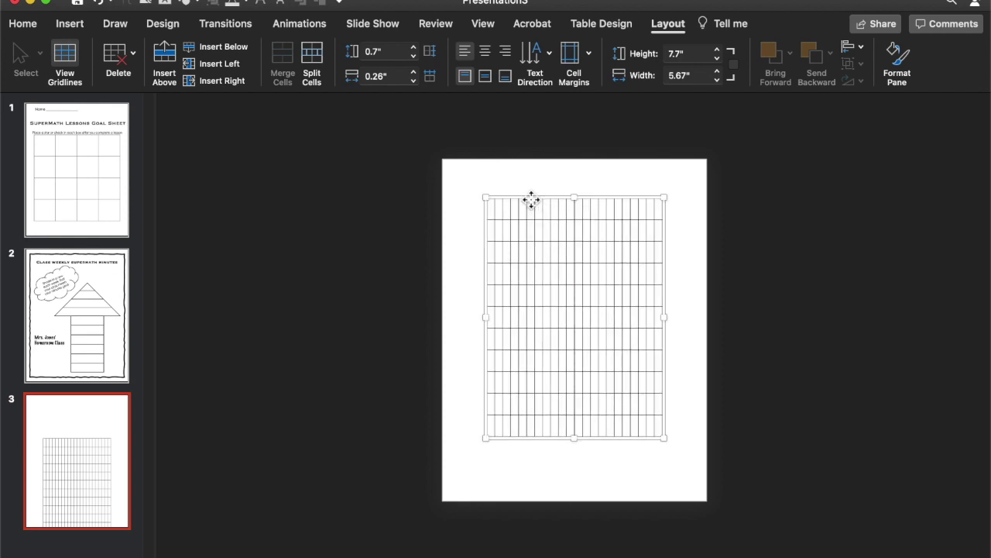
Set the table's column width to 0.36" and move the table so it sits centred across the page, near the upper edge.
left_click(414, 71)
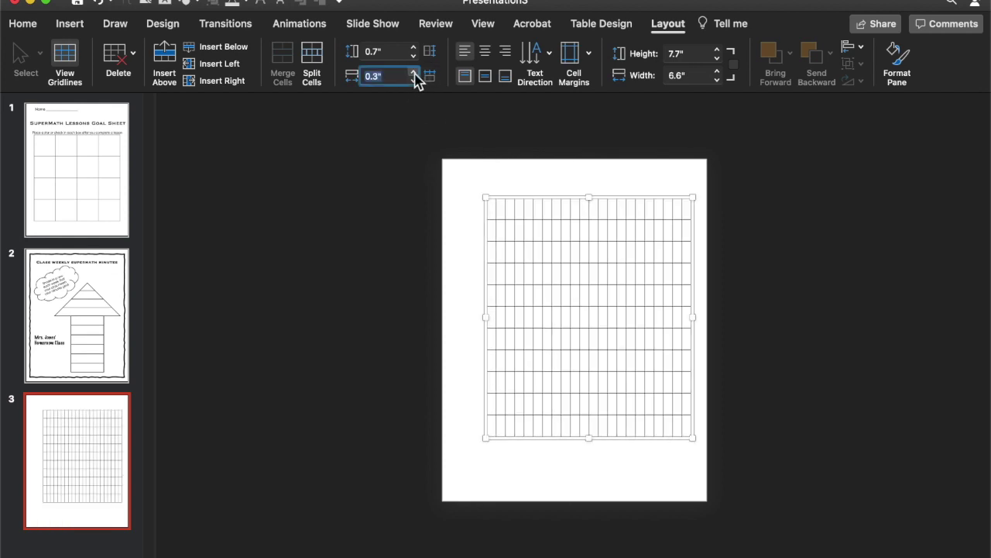
left_click(414, 71)
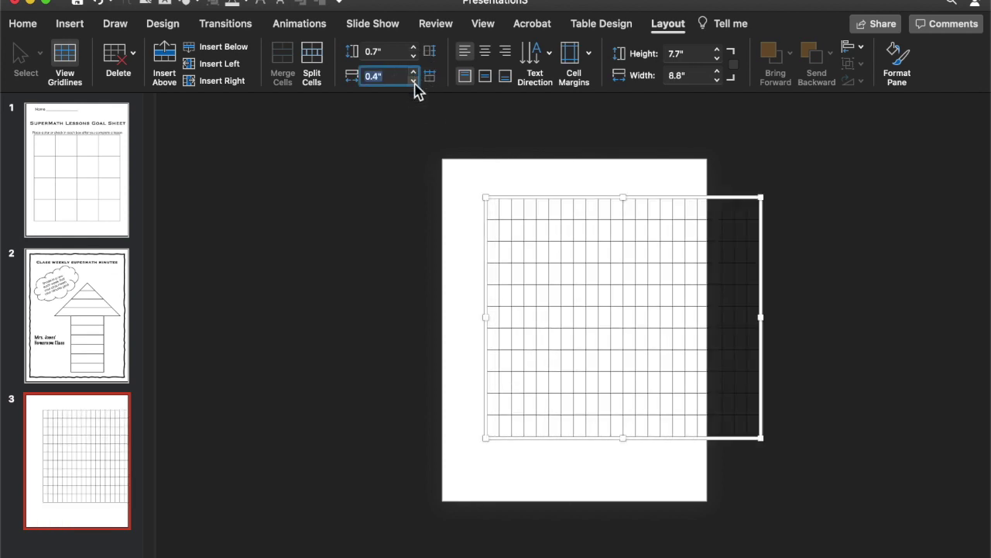
left_click(414, 80)
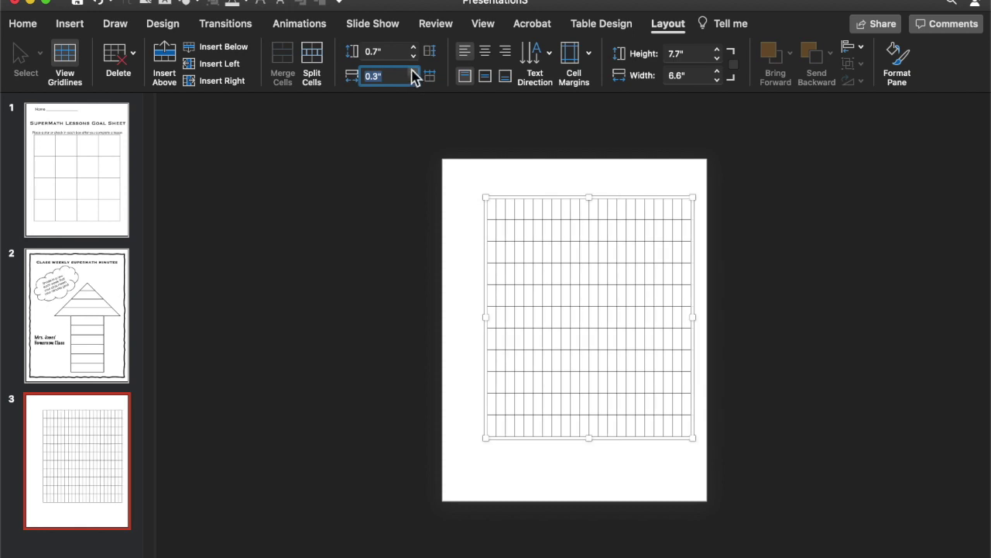
left_click(387, 76)
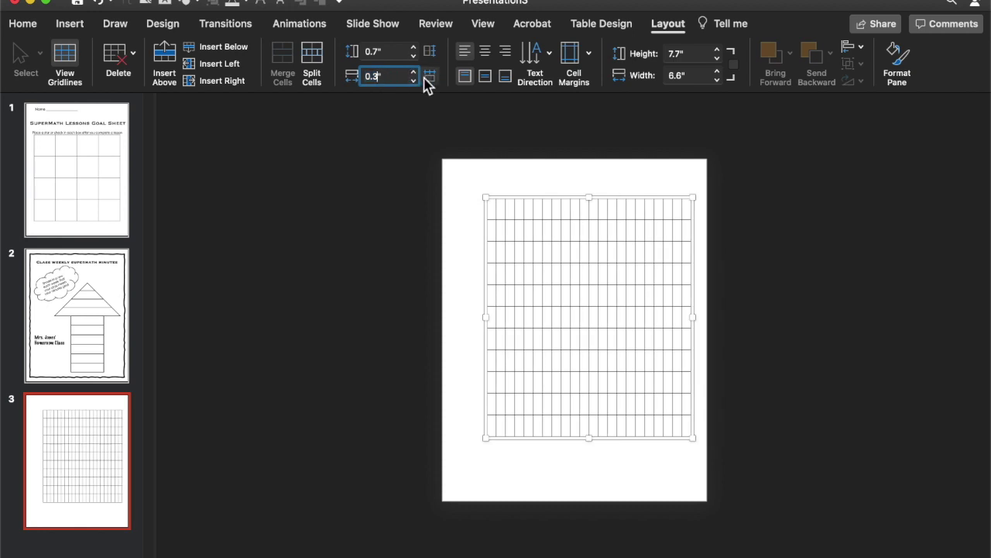
type("5")
key("Return")
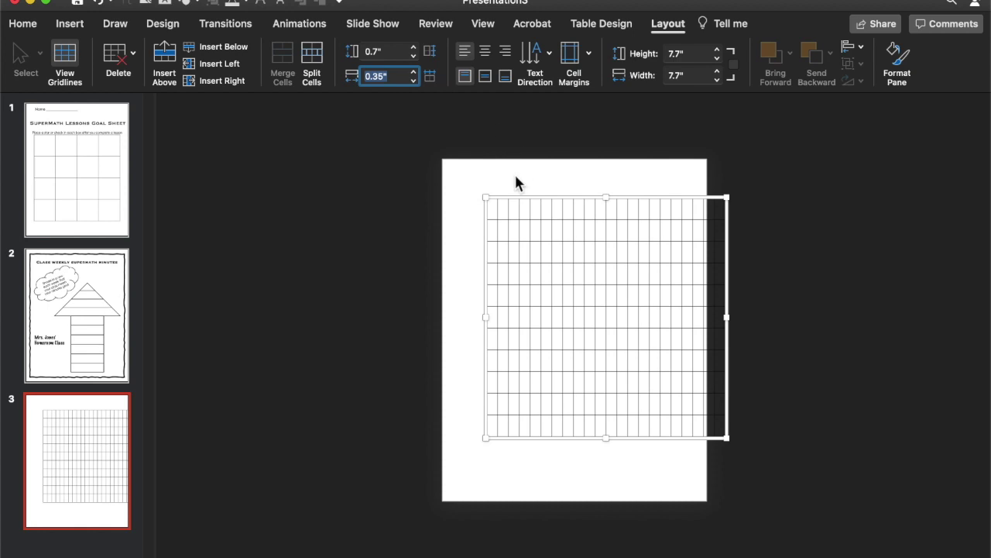
left_click_drag(515, 203, 485, 197)
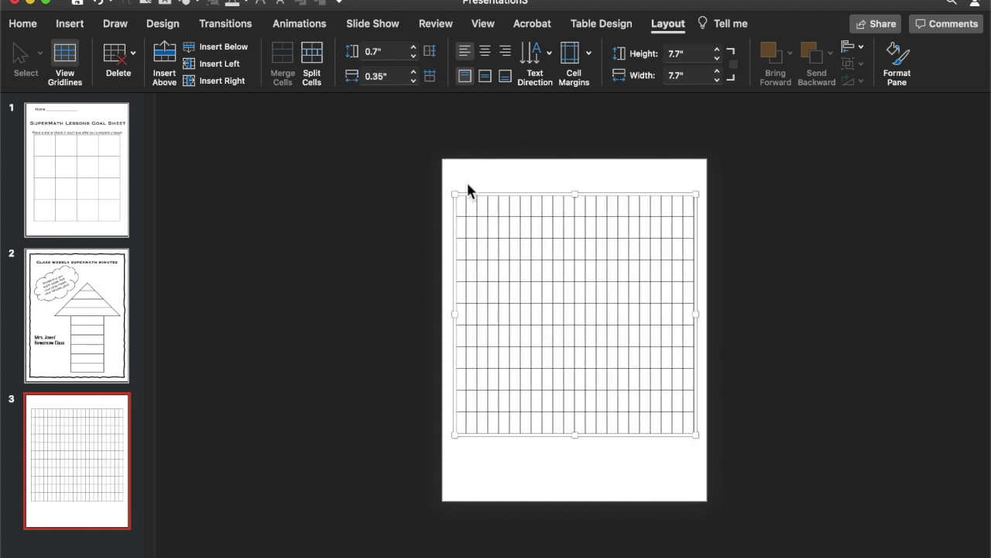
left_click(384, 75)
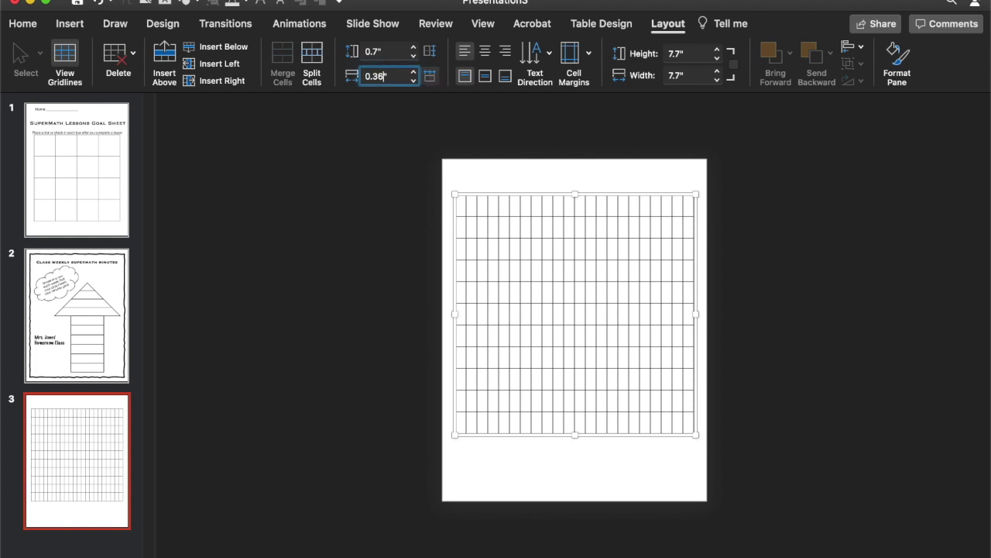
key("Return")
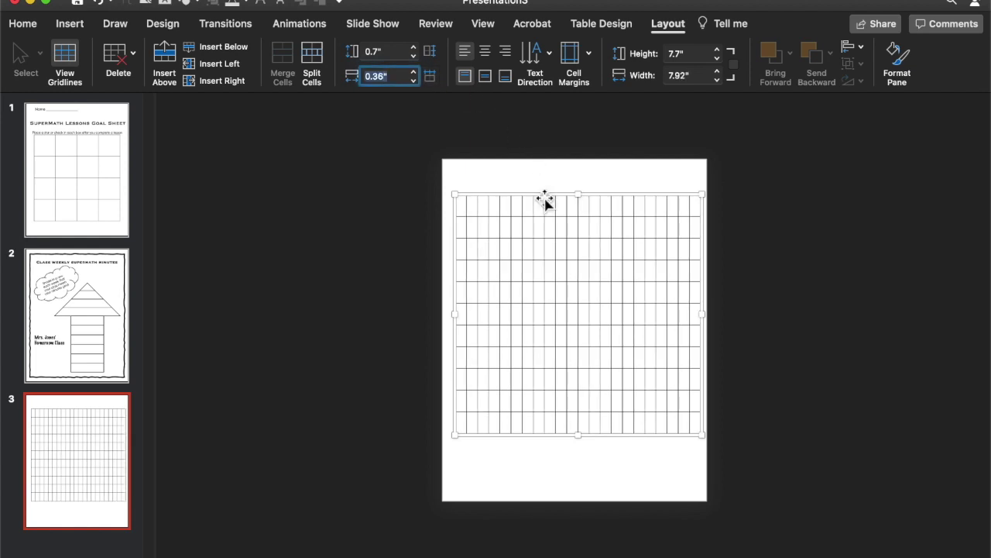
left_click_drag(545, 199, 538, 189)
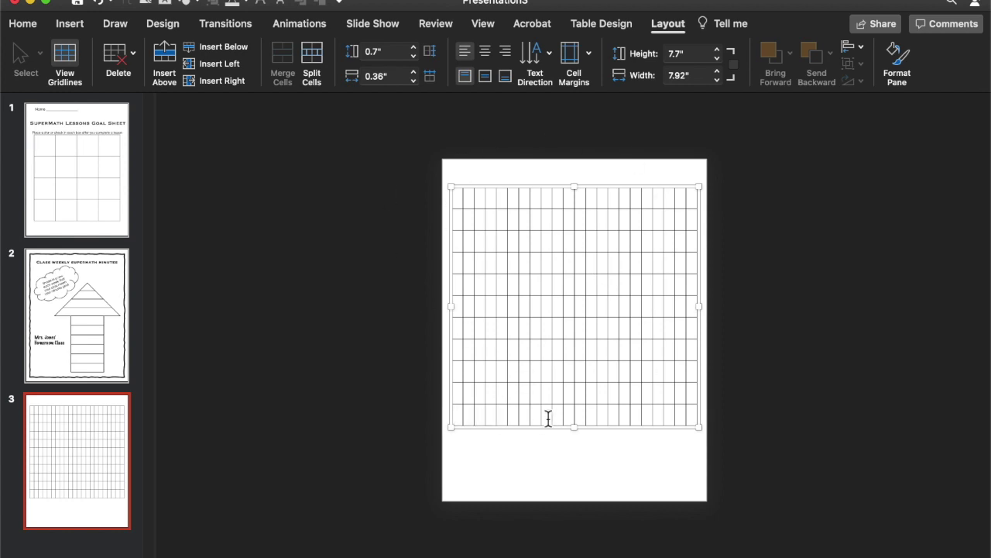
Draw a 3 pt black line across the full width of the table, along the border above its bottom row.
left_click(590, 409)
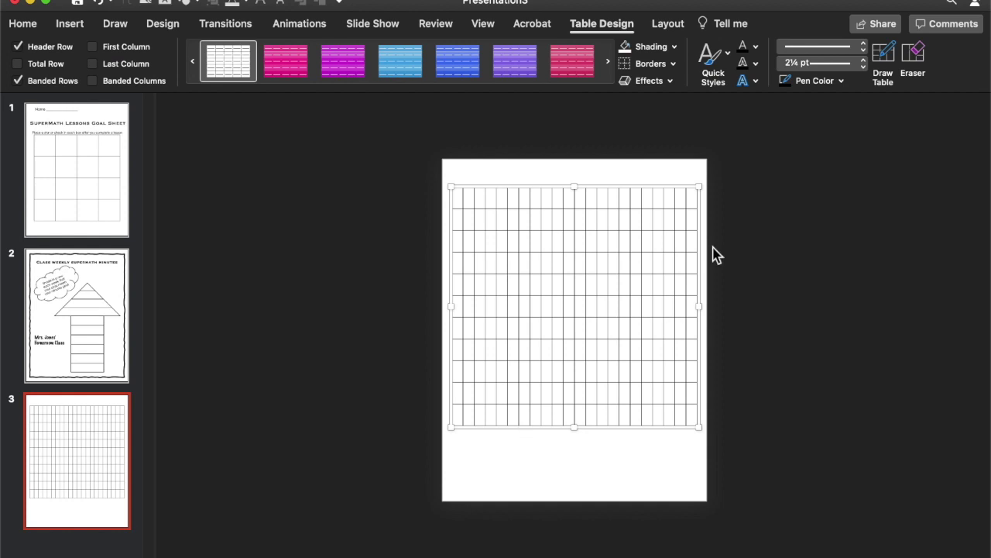
left_click(610, 28)
left_click(609, 30)
left_click(805, 82)
left_click(809, 121)
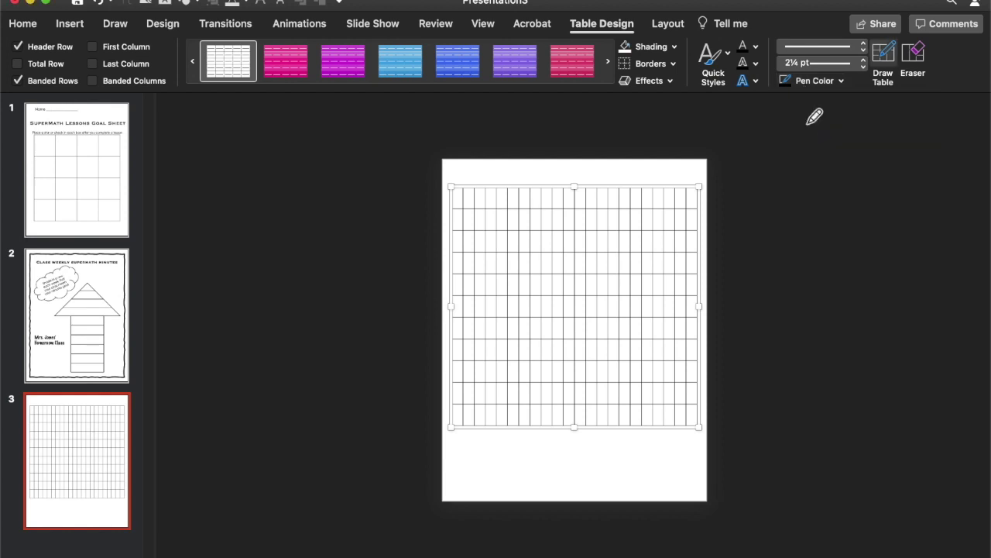
left_click(837, 63)
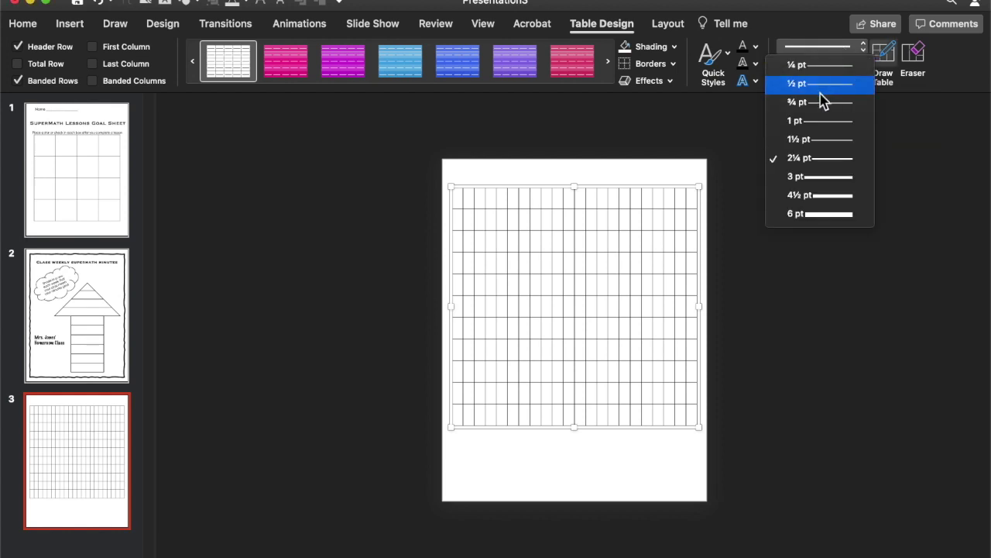
left_click(820, 177)
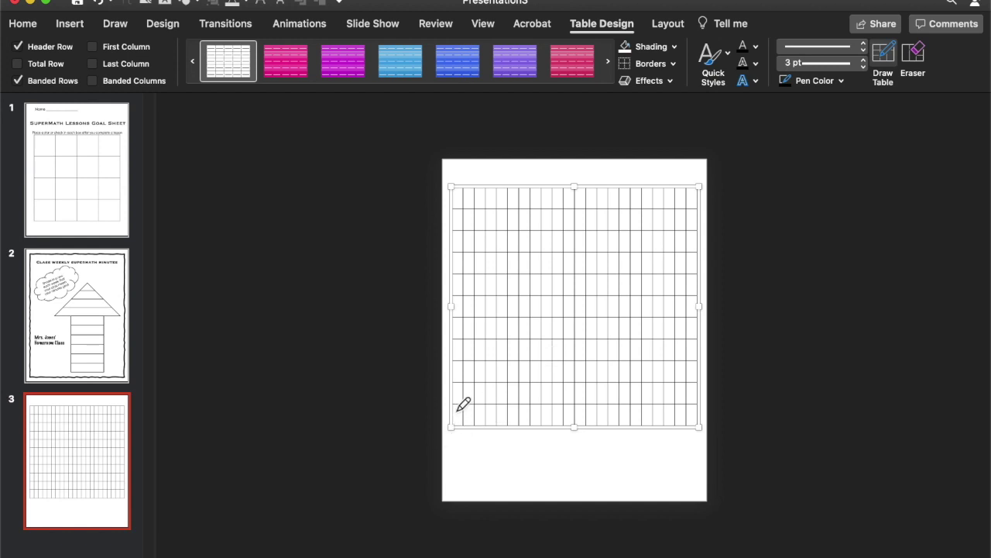
left_click_drag(466, 403, 704, 404)
key("Escape")
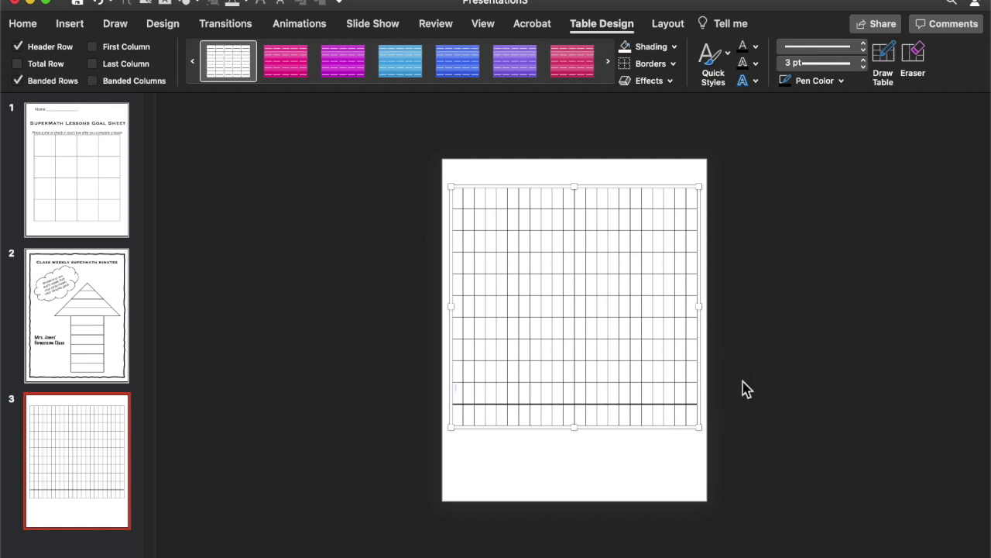
Merge the first two cells of the table's top row into one cell.
left_click(459, 200)
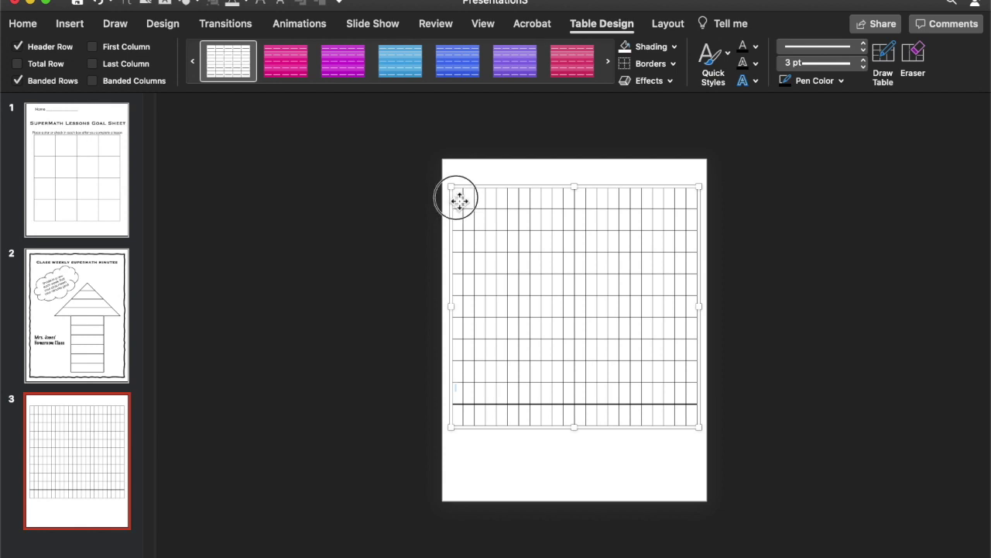
left_click(458, 200)
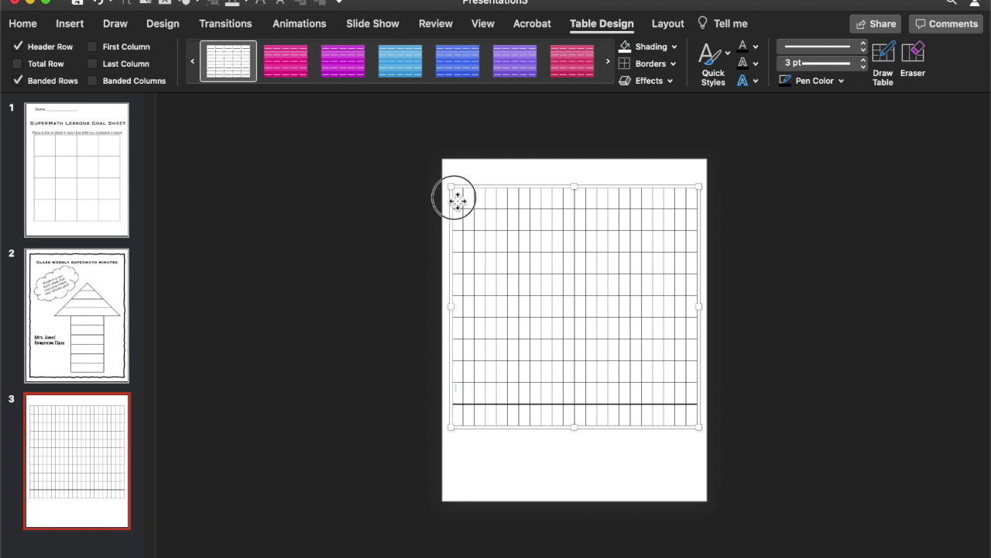
left_click_drag(458, 200, 465, 204)
left_click_drag(458, 205, 469, 201)
left_click(668, 23)
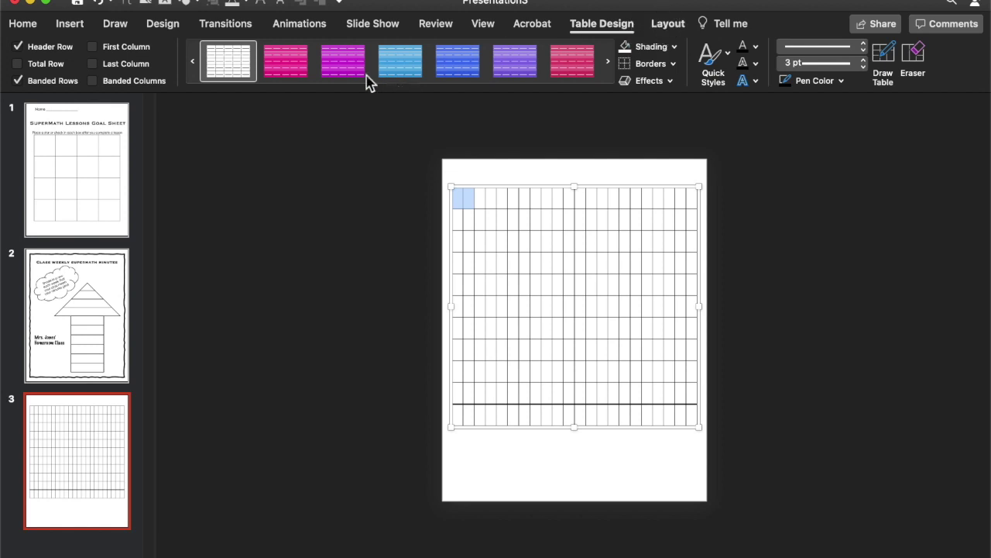
left_click(285, 61)
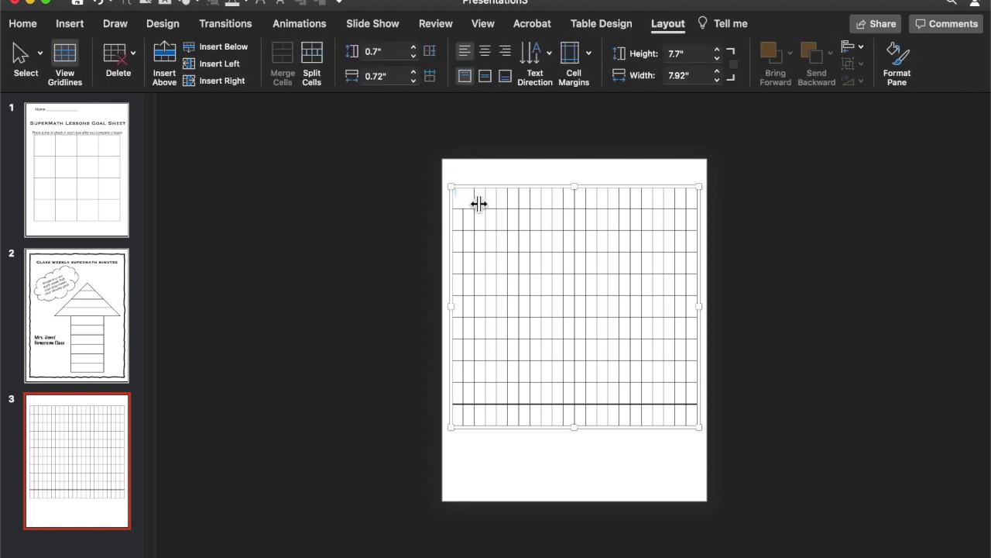
Format the merged cell as Marker Felt Wide, size 16, centred horizontally and vertically, and enter "Weeks" in it.
left_click(23, 23)
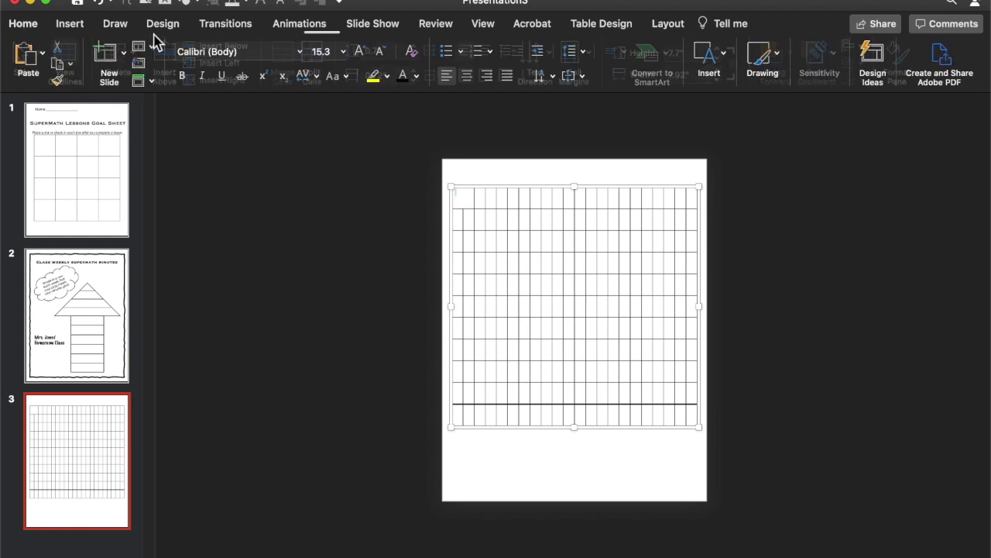
left_click(297, 54)
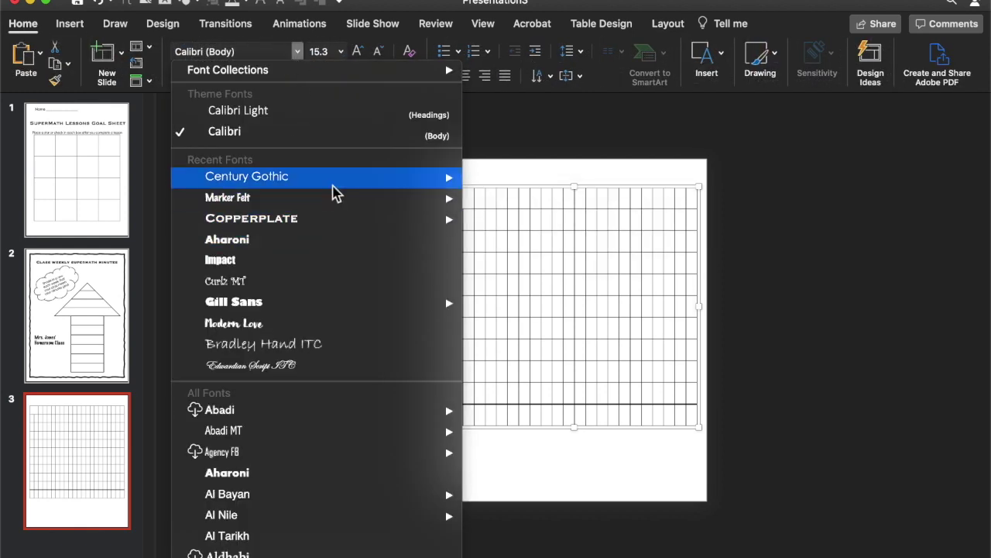
mouse_move(333, 201)
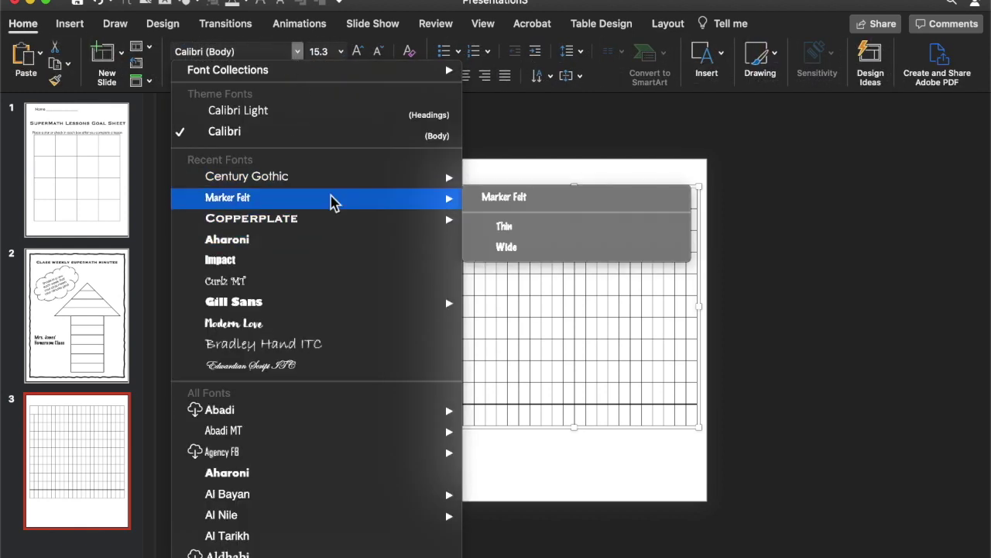
left_click(514, 248)
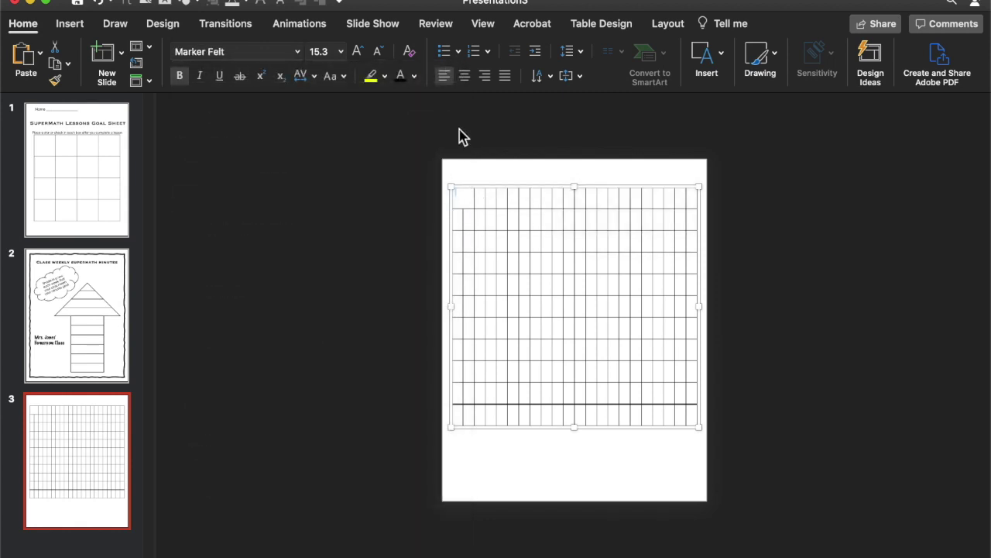
left_click(465, 76)
left_click(565, 76)
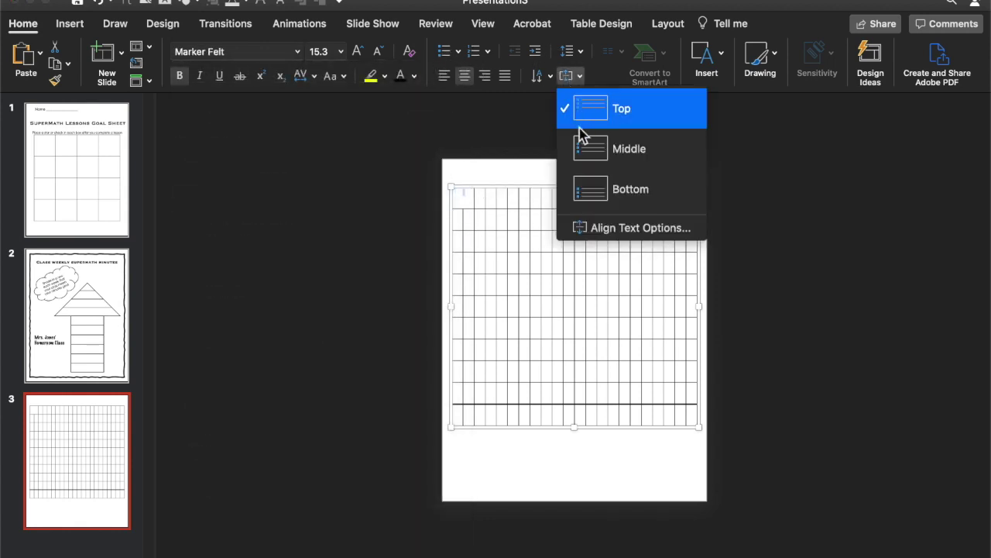
left_click(583, 152)
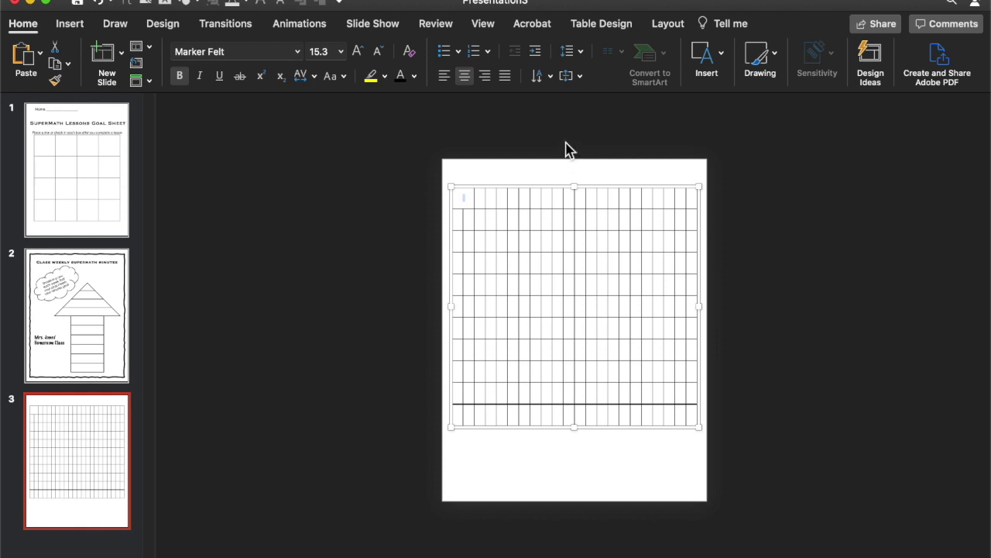
left_click(357, 51)
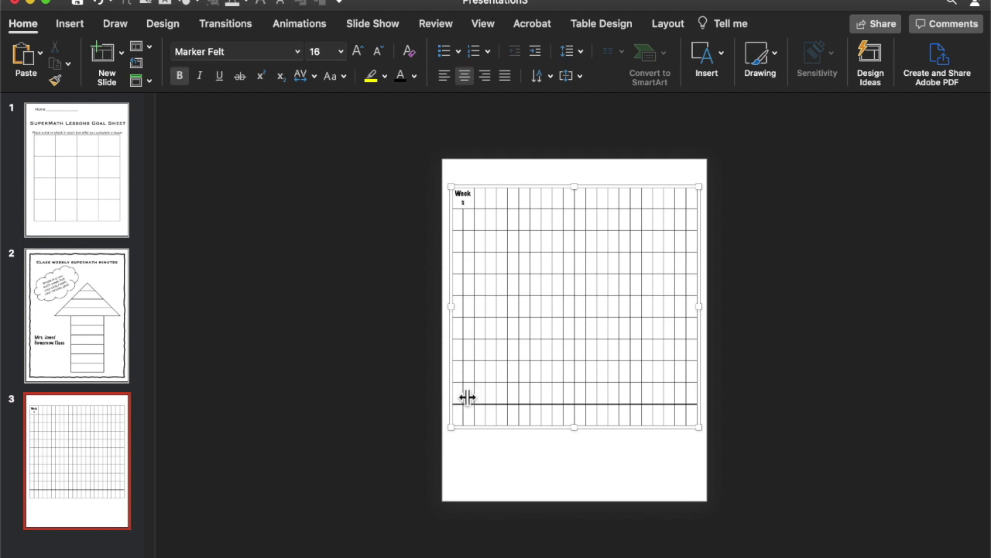
Merge the first two cells in each of the nine rows between the "Weeks" cell and the bottom row.
left_click(457, 223)
left_click(457, 224)
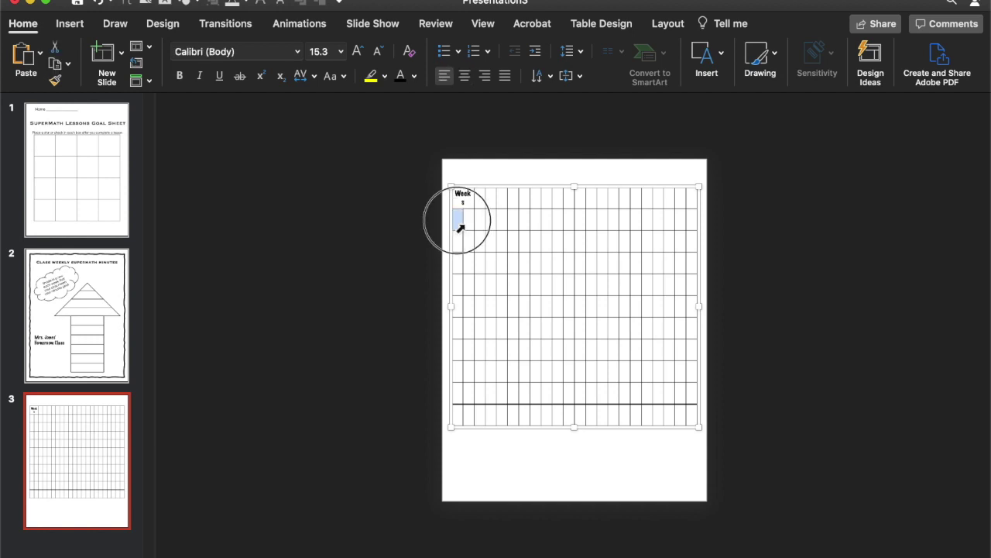
left_click_drag(460, 223, 468, 221)
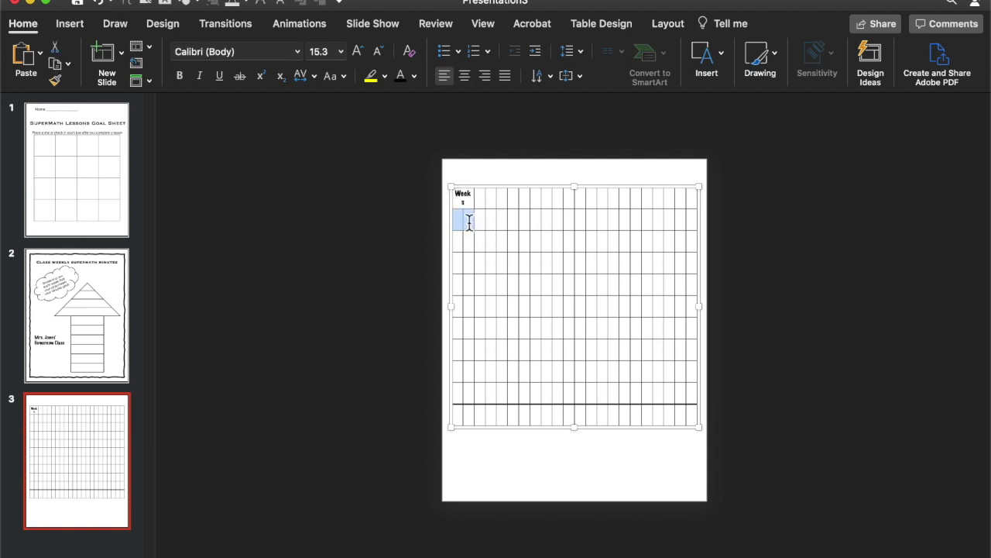
left_click(667, 23)
left_click(458, 217)
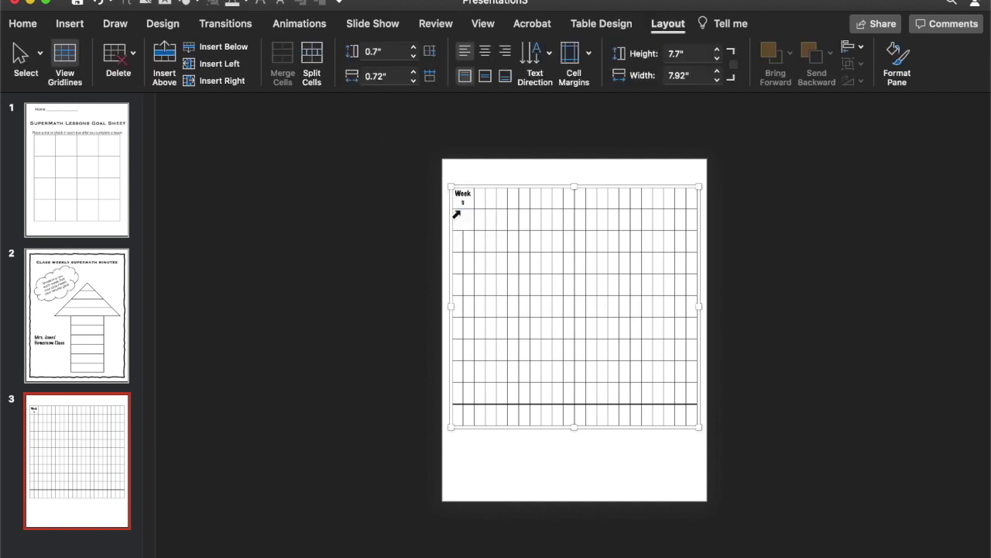
left_click_drag(469, 241, 457, 243)
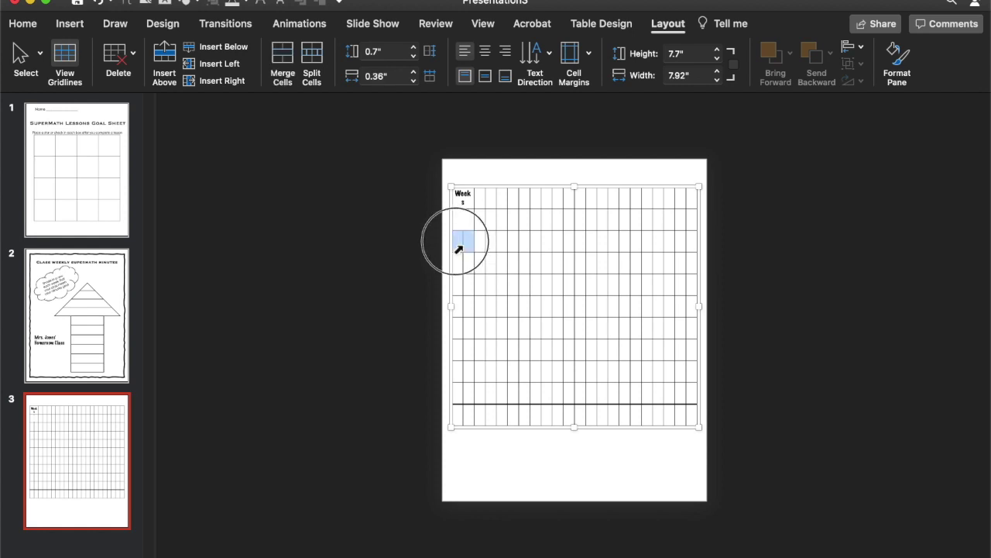
left_click(283, 62)
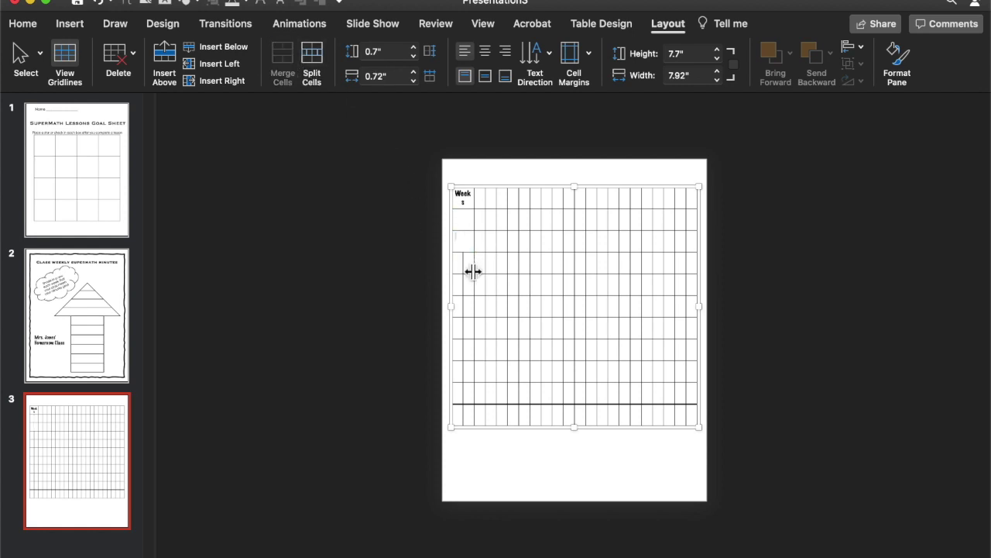
Format the nine merged cells as Marker Felt Wide, size 32, centred horizontally and vertically, and number them from 9 down to 1.
left_click_drag(465, 224, 473, 394)
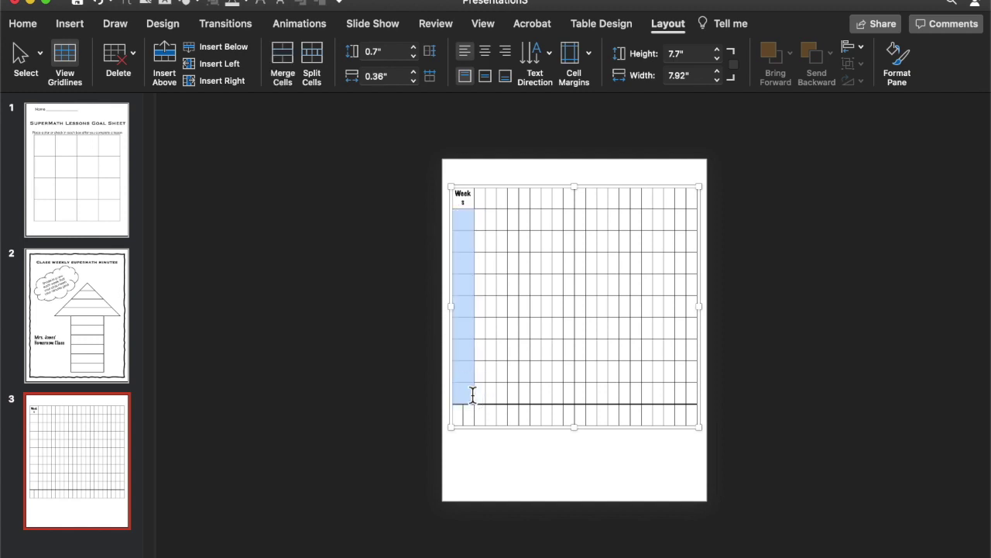
left_click(22, 23)
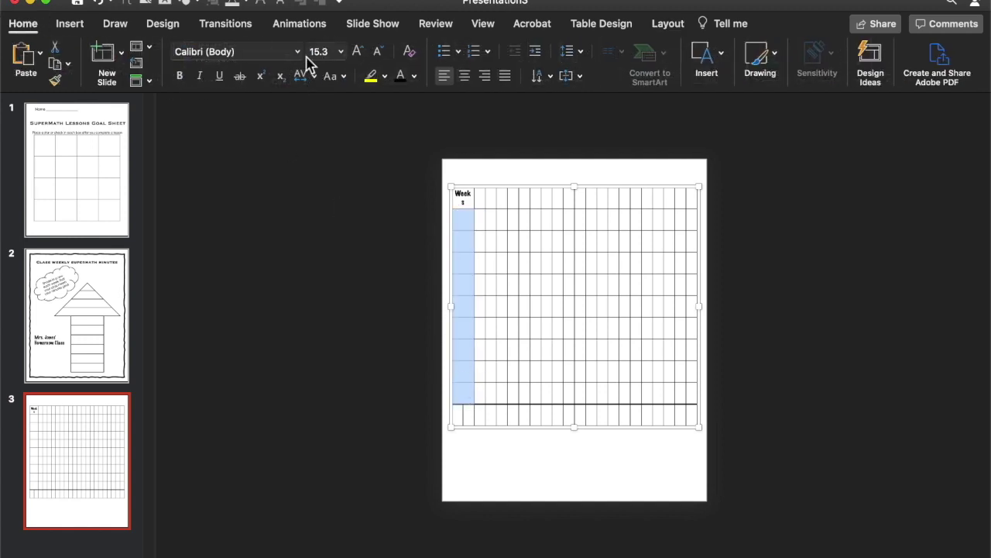
left_click(297, 52)
mouse_move(343, 180)
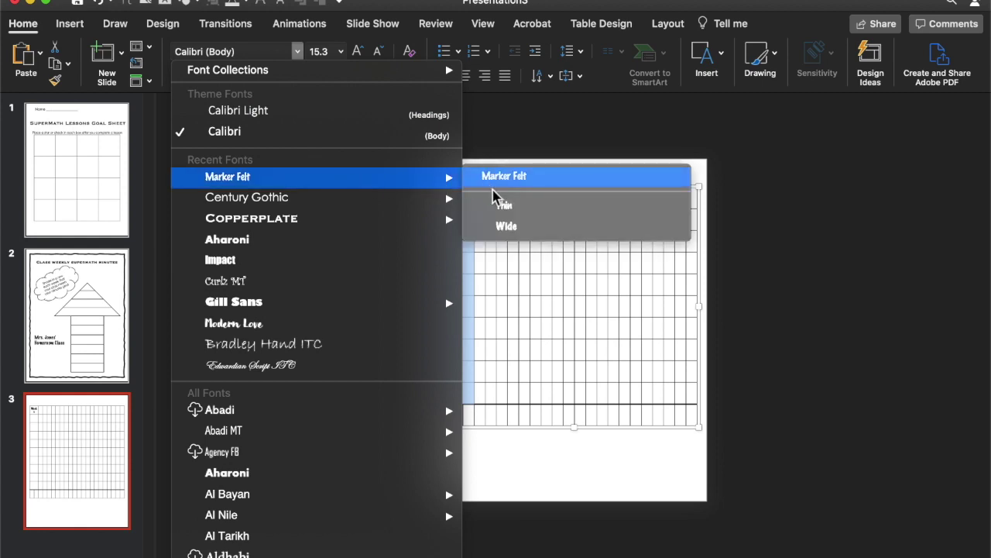
left_click(506, 227)
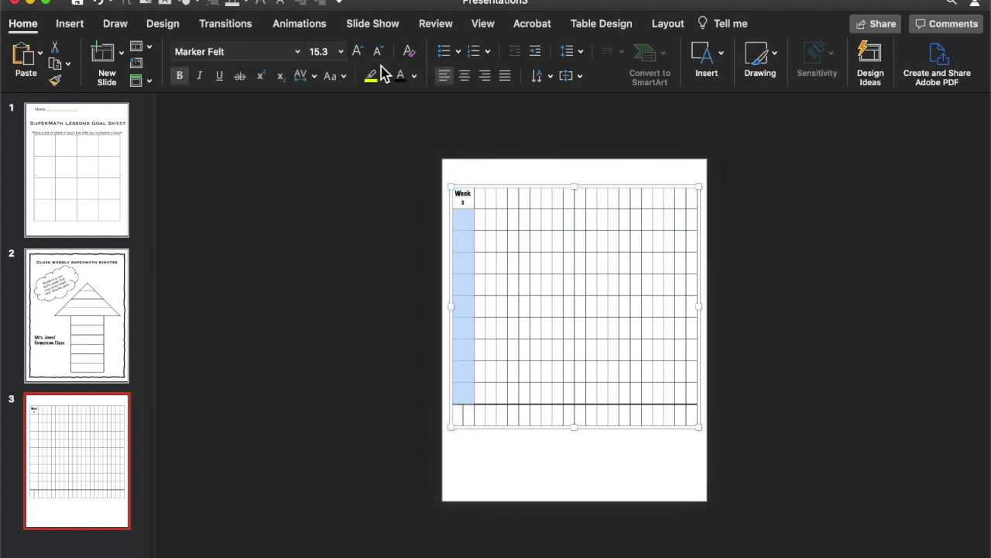
left_click(358, 52)
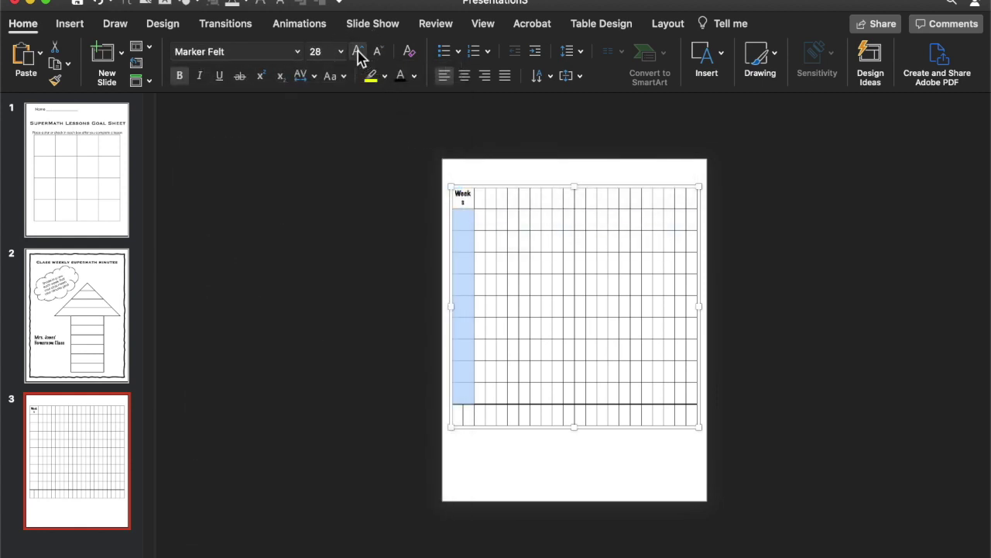
left_click(465, 77)
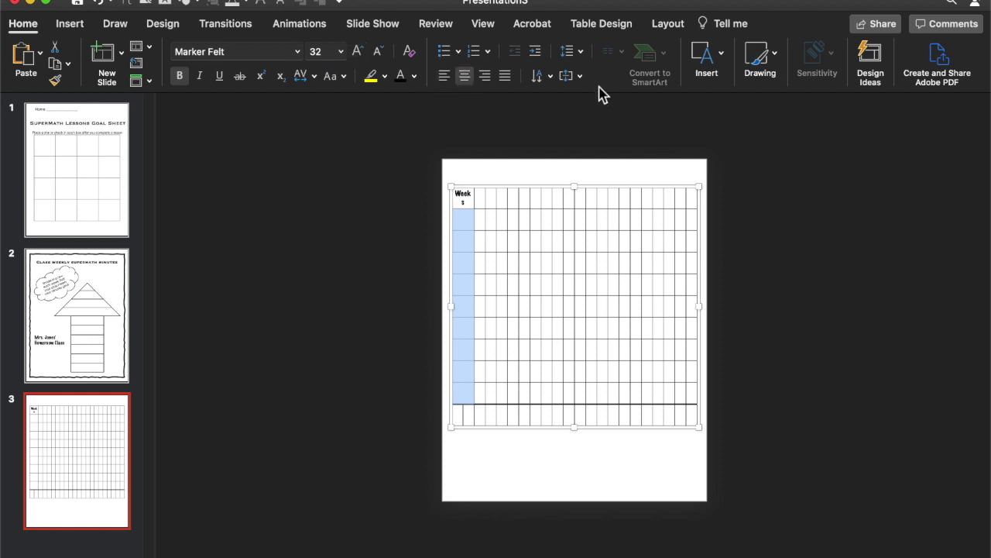
left_click(578, 76)
left_click(592, 150)
left_click(467, 222)
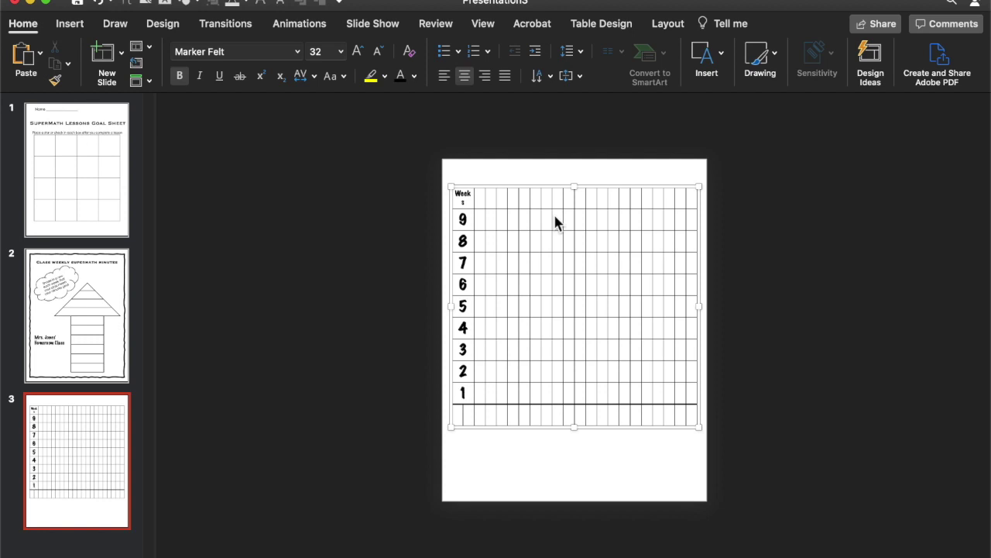
Merge the first two cells of the table's bottom row into one cell.
left_click(469, 418)
left_click(455, 419)
left_click_drag(465, 412, 458, 422)
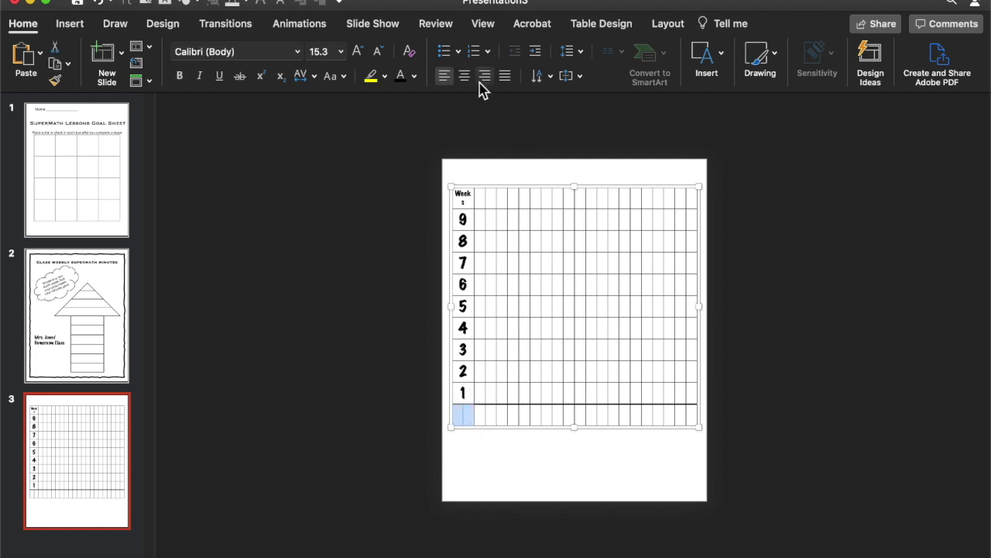
left_click(660, 28)
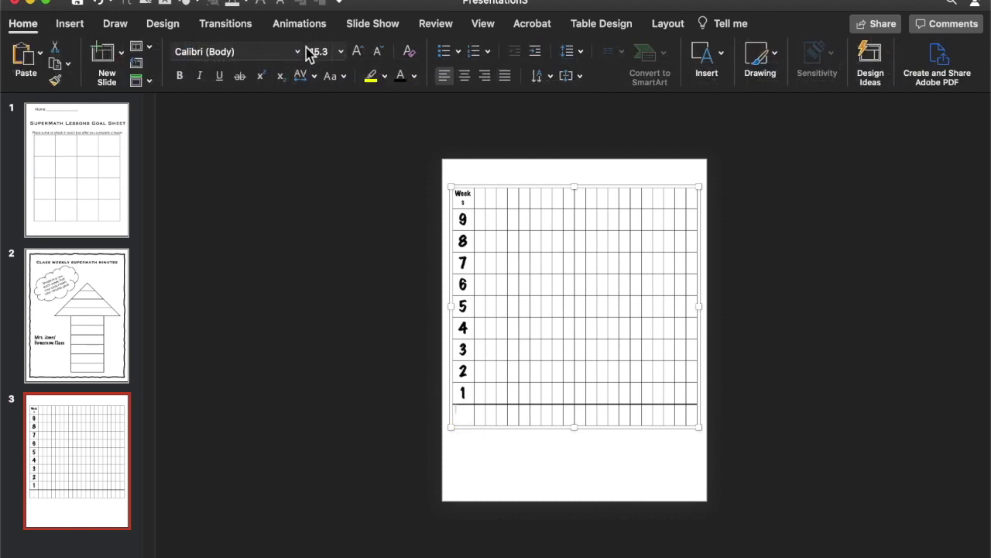
Format the merged bottom cell as Marker Felt Thin, size 18, centred horizontally and vertically, and enter "Student Names" in it.
left_click(296, 51)
mouse_move(465, 184)
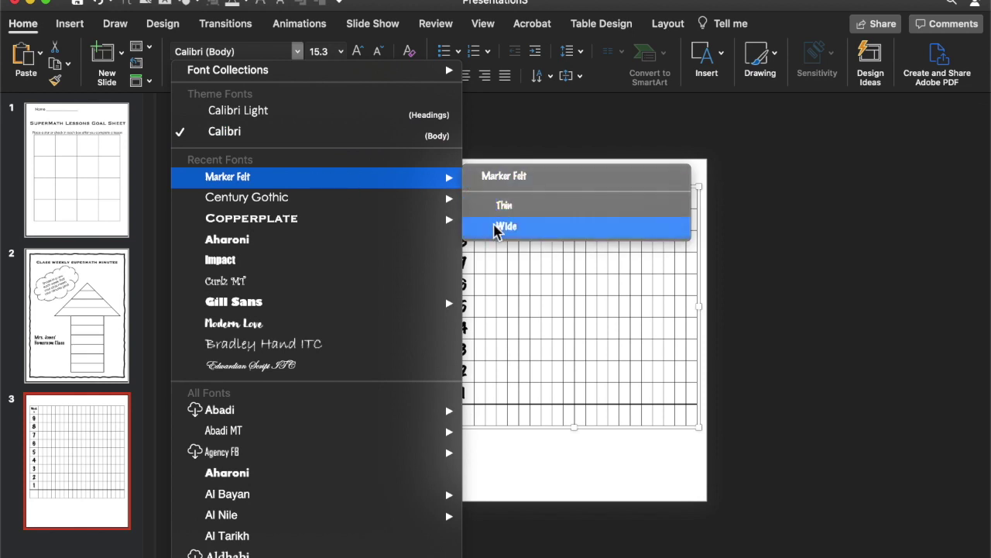
left_click(502, 206)
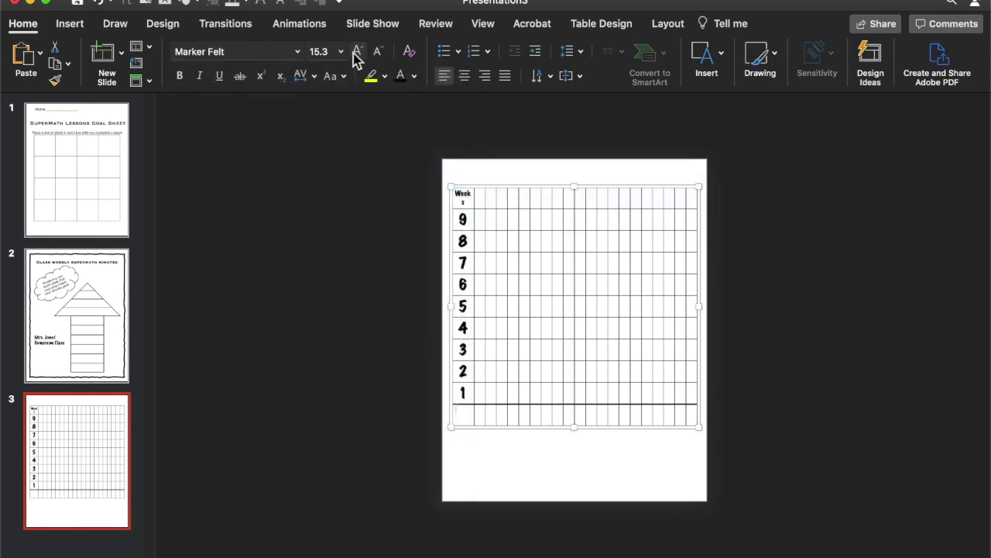
left_click(357, 53)
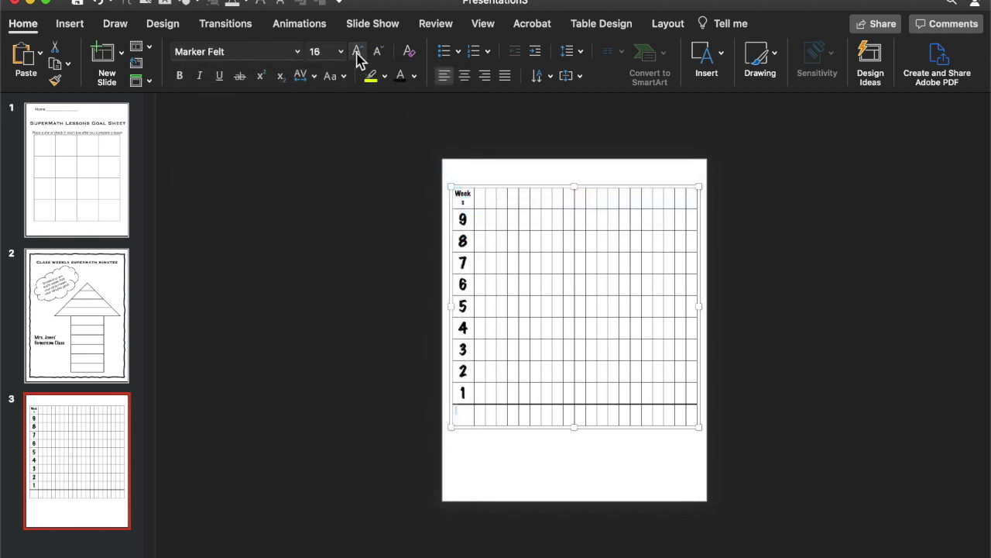
left_click(463, 76)
left_click(575, 77)
left_click(604, 148)
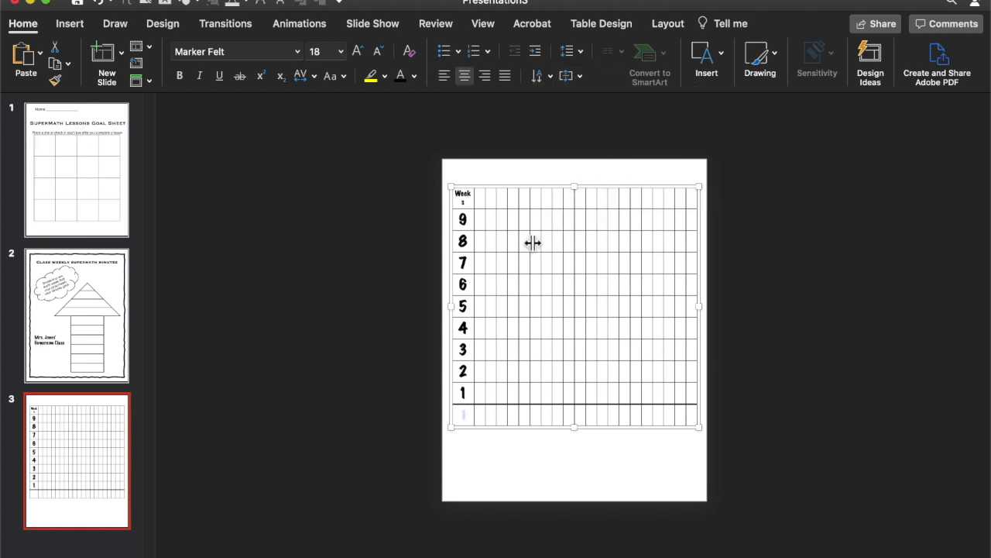
key("Return")
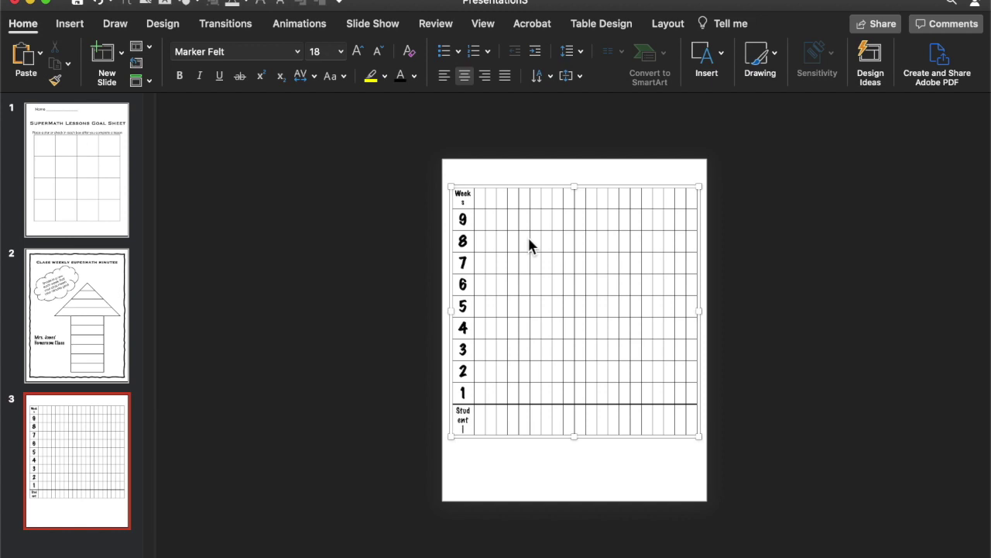
type("Names")
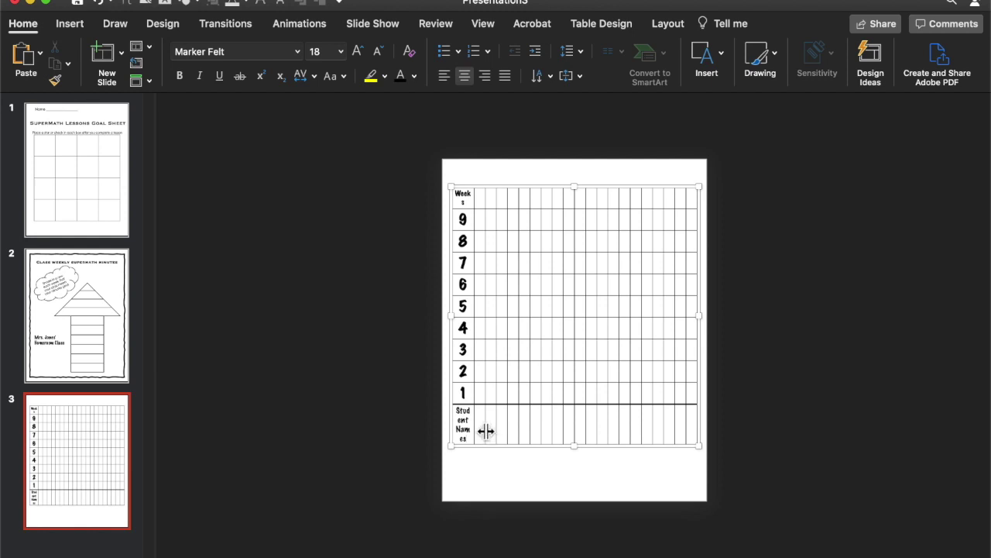
Set the height of the table's bottom row to 2.6".
left_click(485, 430)
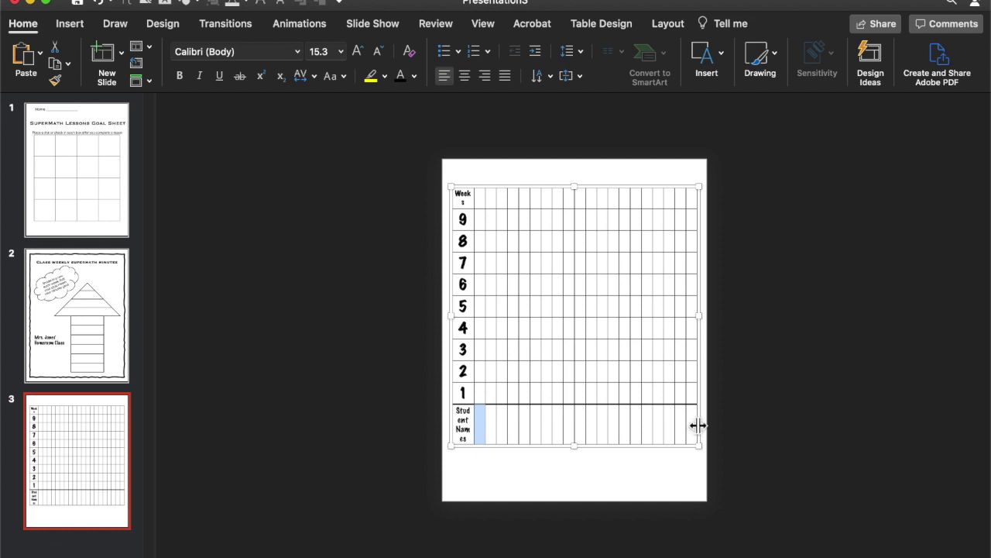
left_click_drag(692, 422, 485, 425)
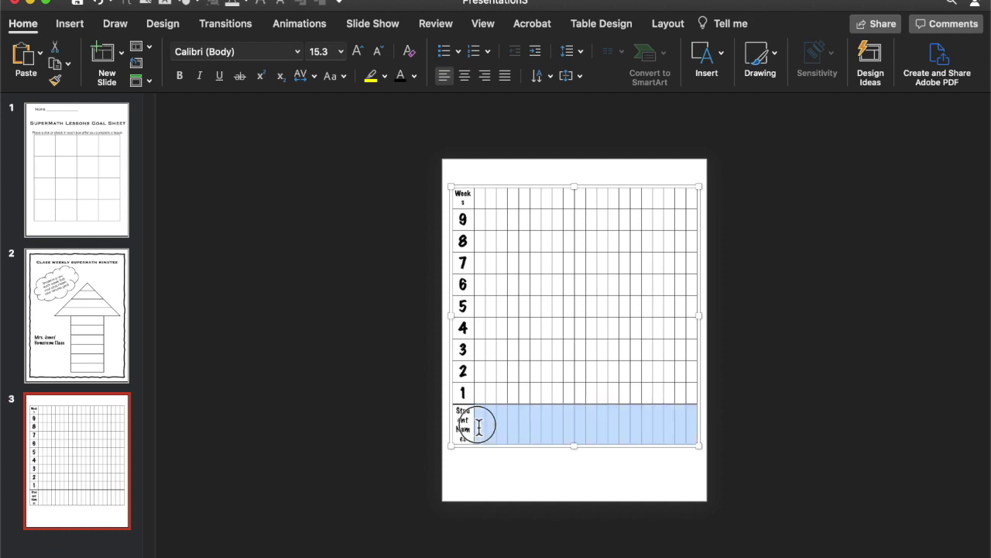
left_click(669, 24)
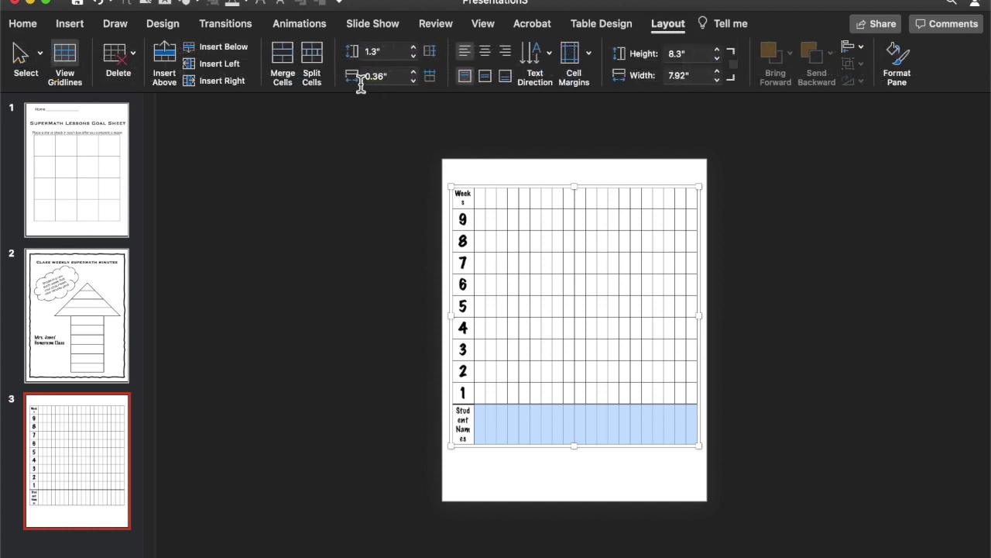
left_click(415, 48)
left_click(414, 48)
left_click(414, 48)
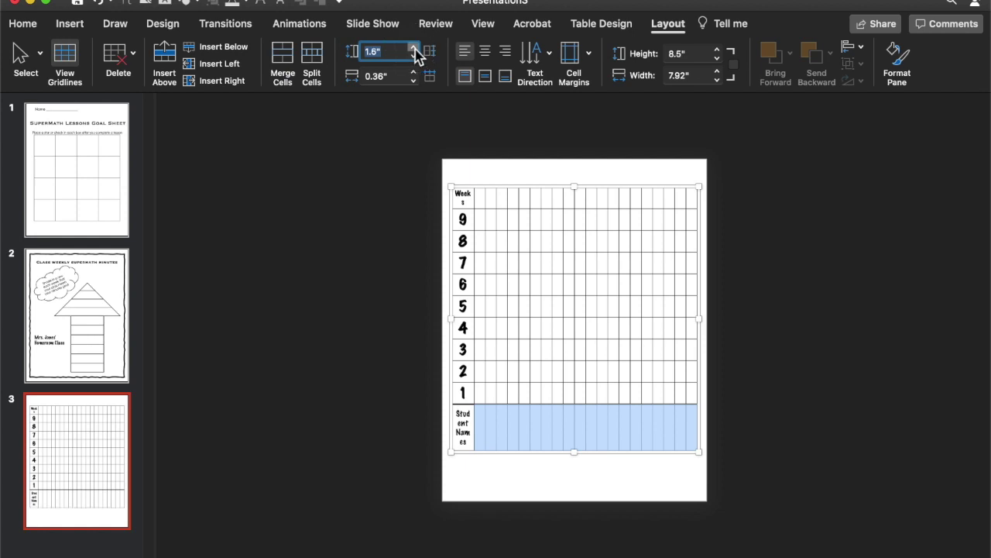
left_click(414, 48)
left_click(415, 48)
left_click(415, 48)
left_click(414, 48)
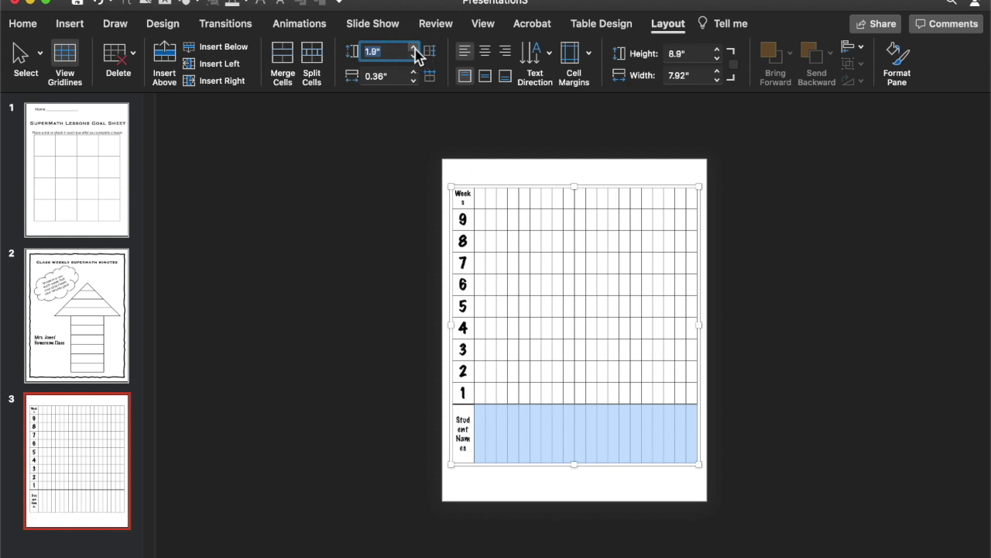
left_click(414, 48)
left_click(414, 48)
left_click(414, 48)
left_click(414, 48)
left_click(414, 48)
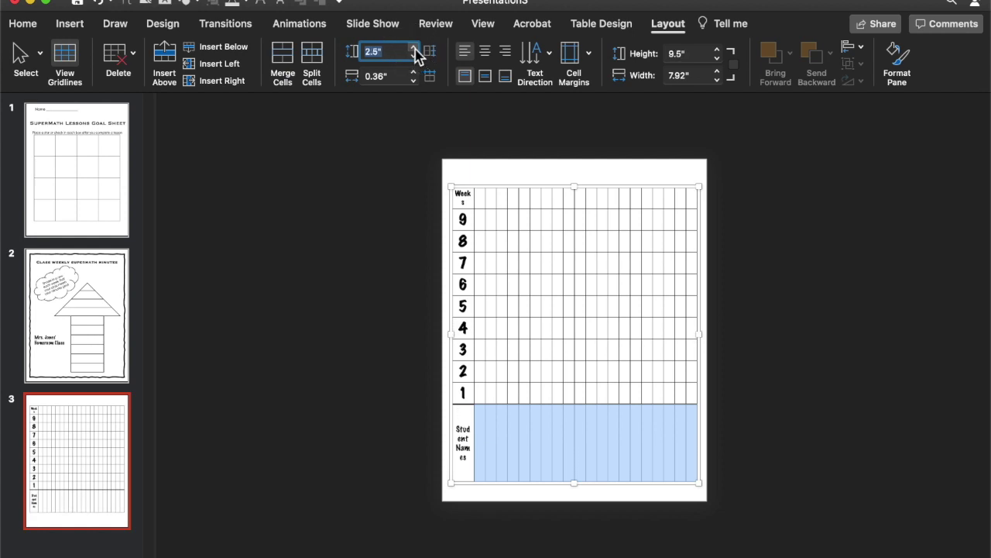
left_click(414, 48)
left_click(828, 224)
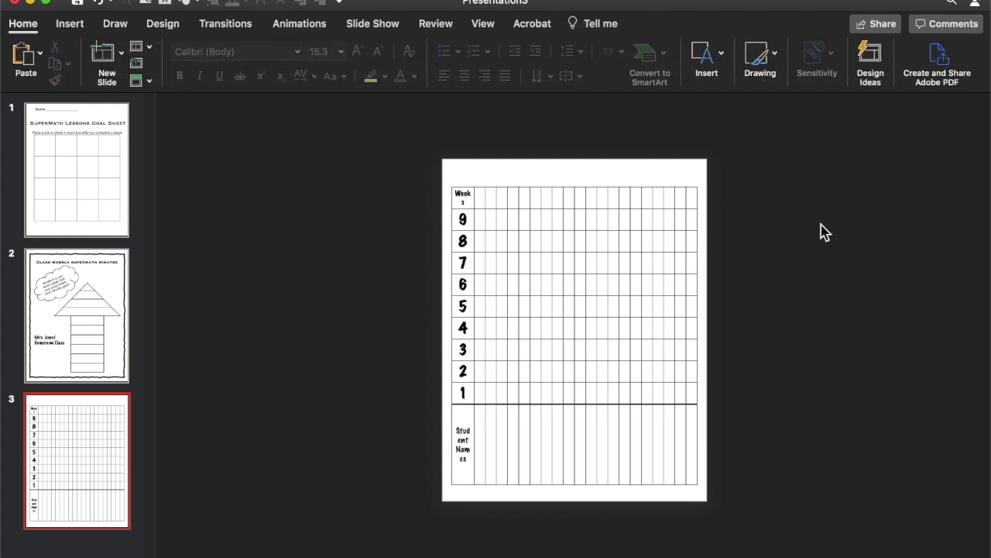
Shrink the "Student Names" text until each word fits on its own line.
left_click(467, 455)
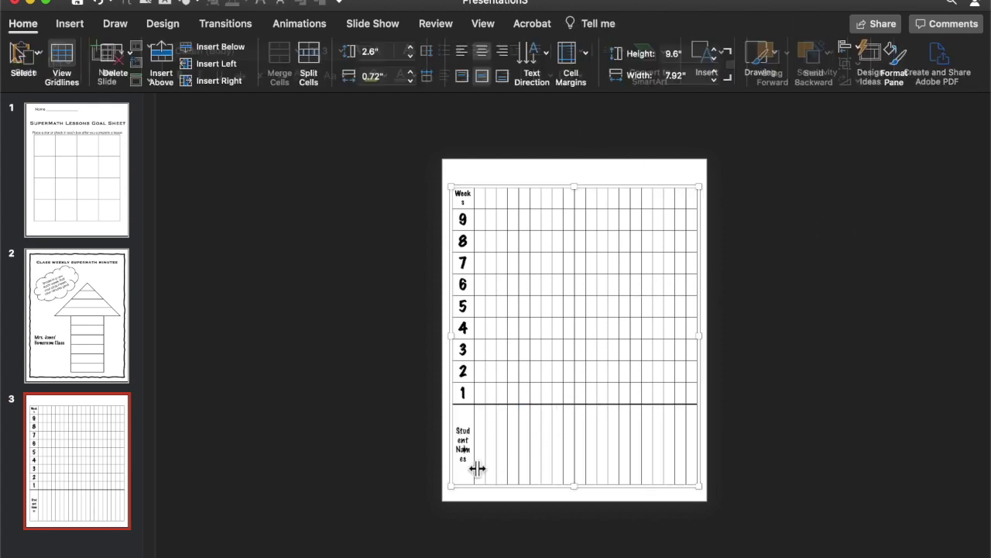
left_click_drag(467, 463, 454, 420)
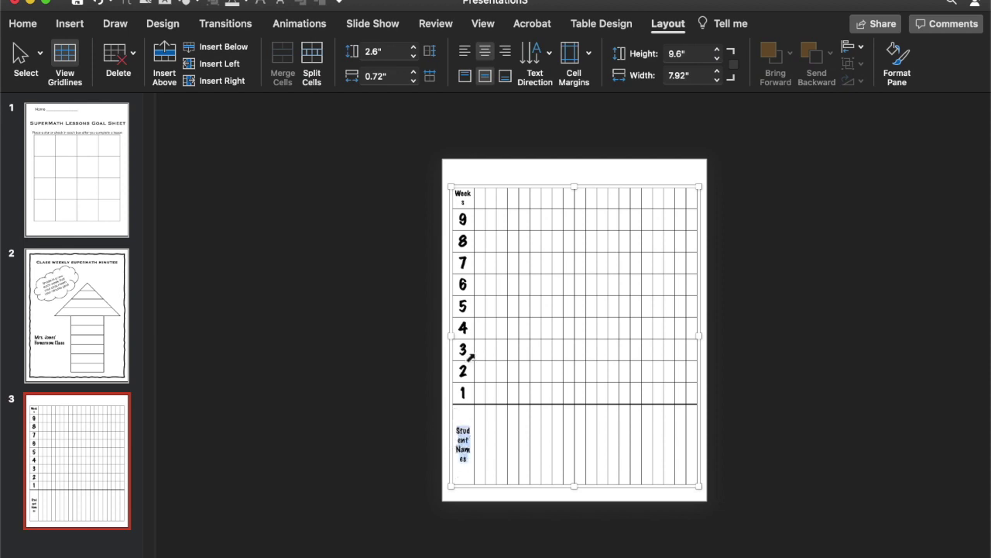
left_click(285, 4)
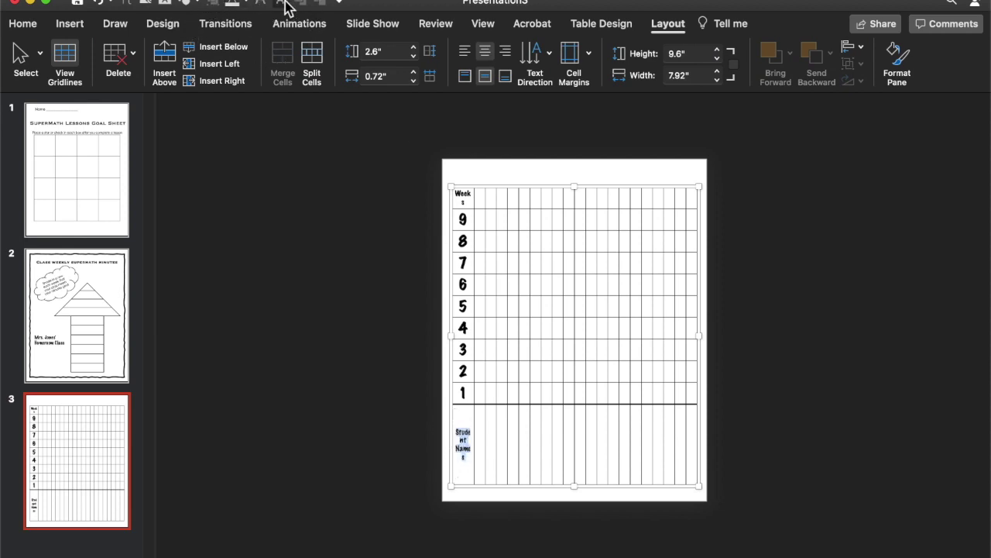
left_click(285, 5)
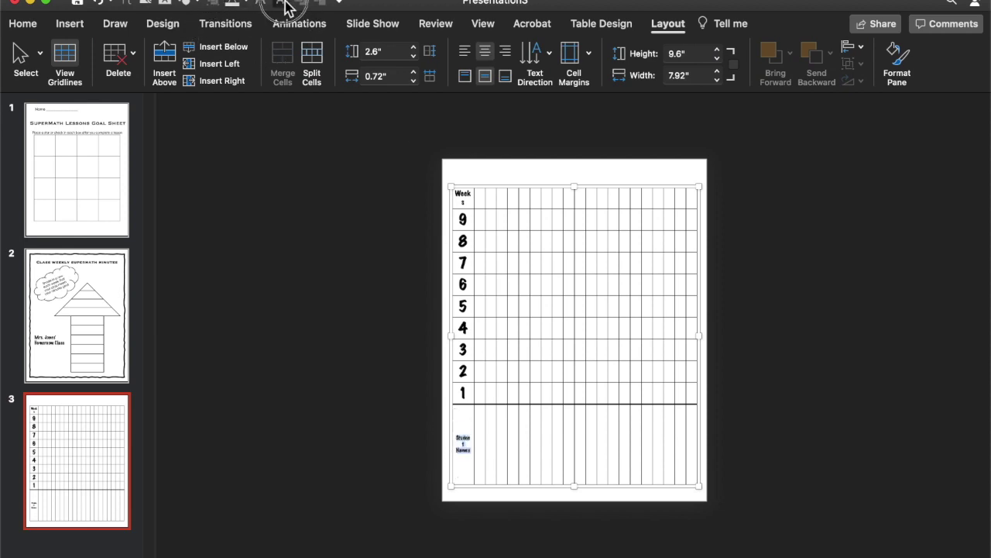
left_click(285, 5)
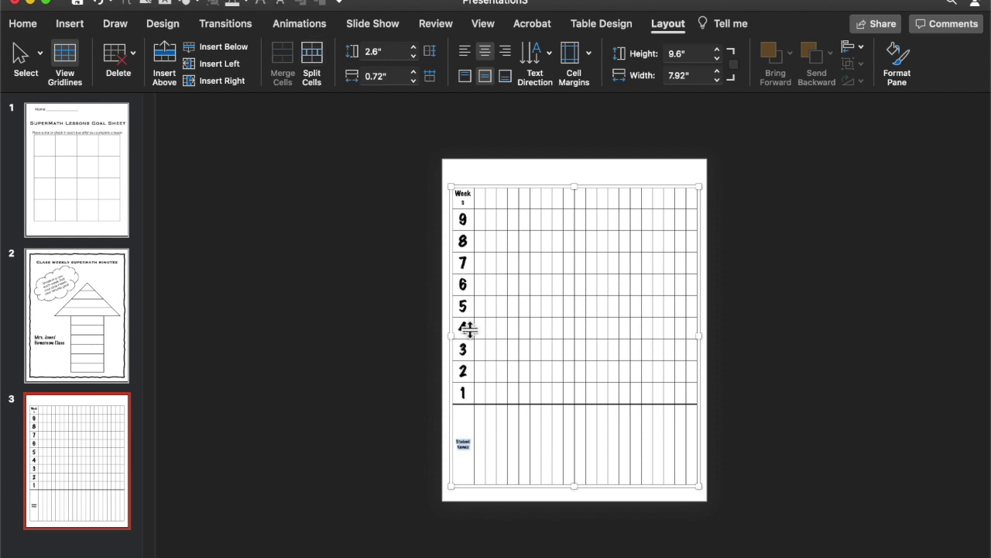
Widen the table's first column to 0.8" and shrink the "Weeks" text until it fits on one line.
double_click(458, 194)
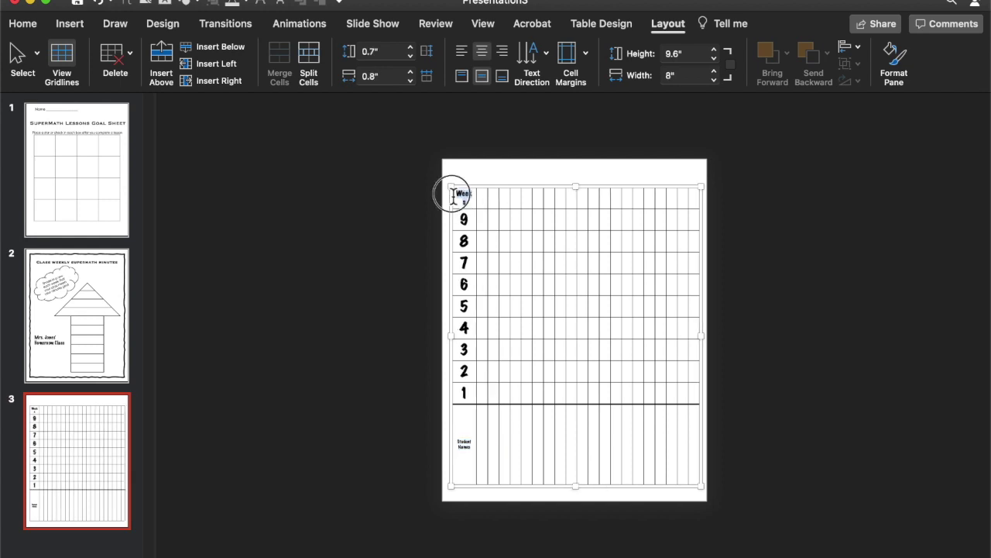
left_click(280, 3)
left_click(372, 260)
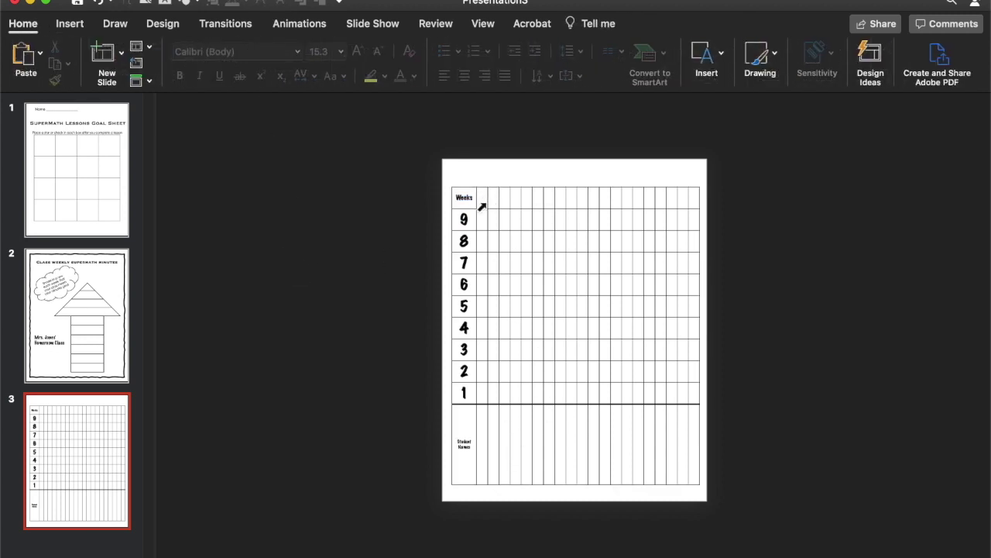
Merge all cells of the top row beside the "Weeks" cell into one header cell.
left_click(482, 206)
left_click_drag(481, 206, 700, 201)
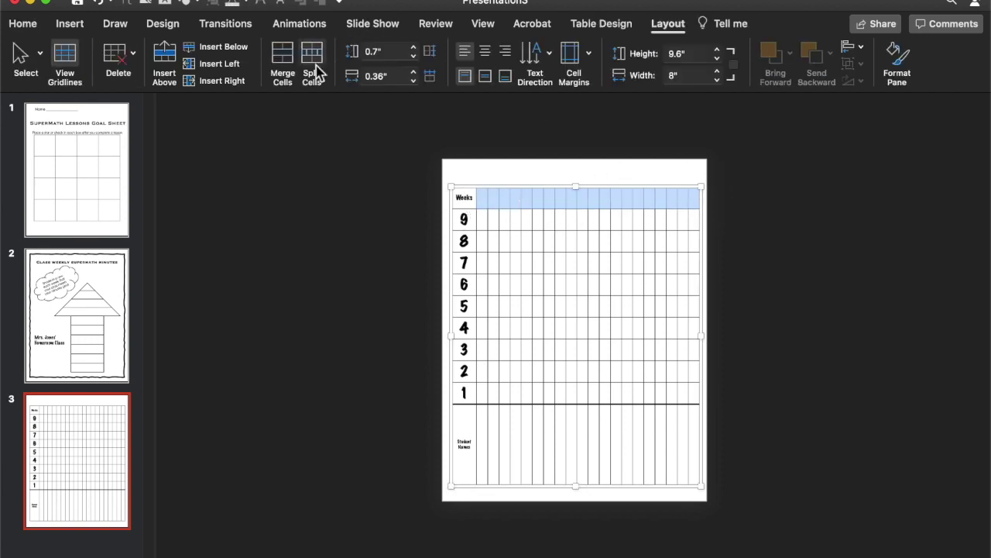
left_click(285, 66)
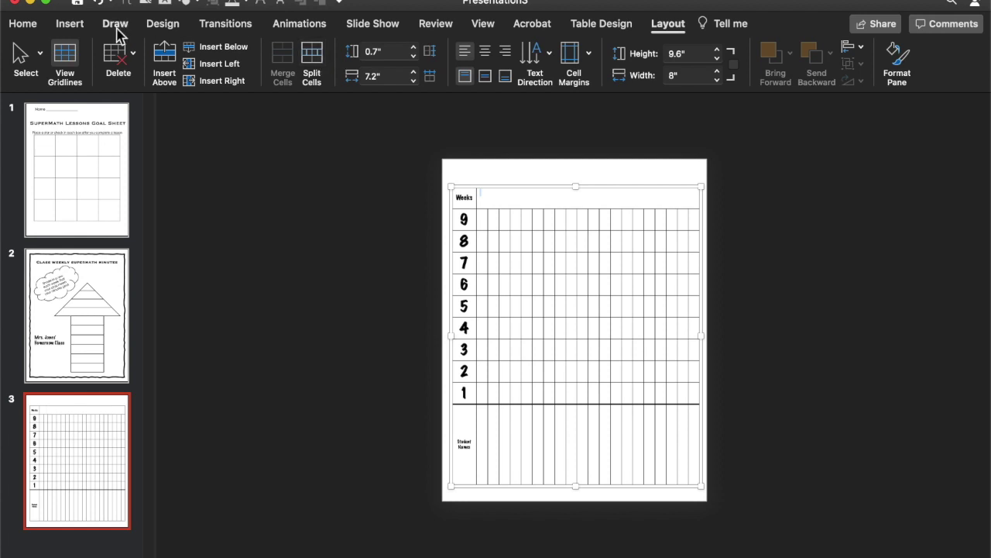
Shade the merged header cell with a medium gray from the theme's white column.
left_click(627, 31)
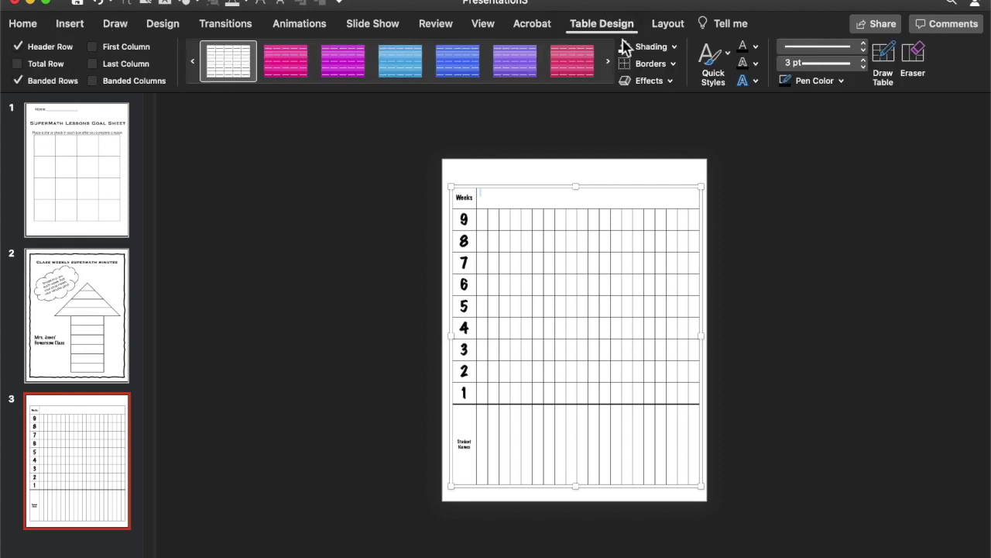
left_click(676, 48)
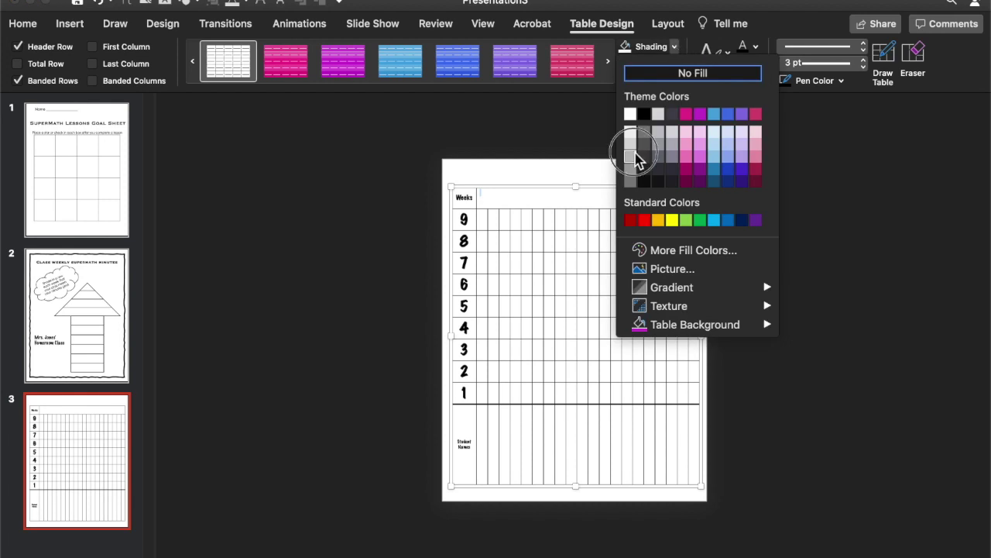
left_click(639, 161)
left_click(566, 204)
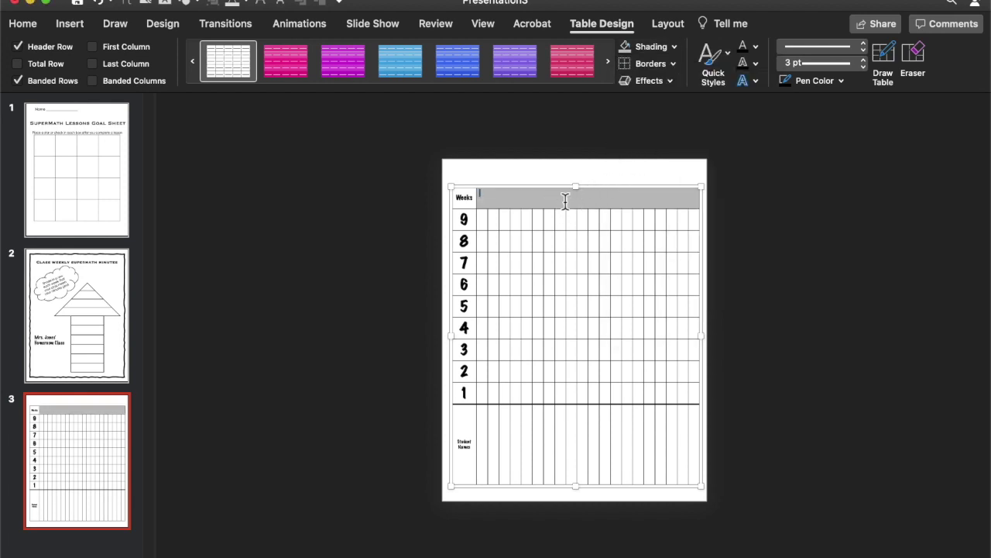
Format the header cell as Marker Felt Wide, size 32, and enter "1st Nine Weeks Class Homework Tracker" in it.
left_click(71, 25)
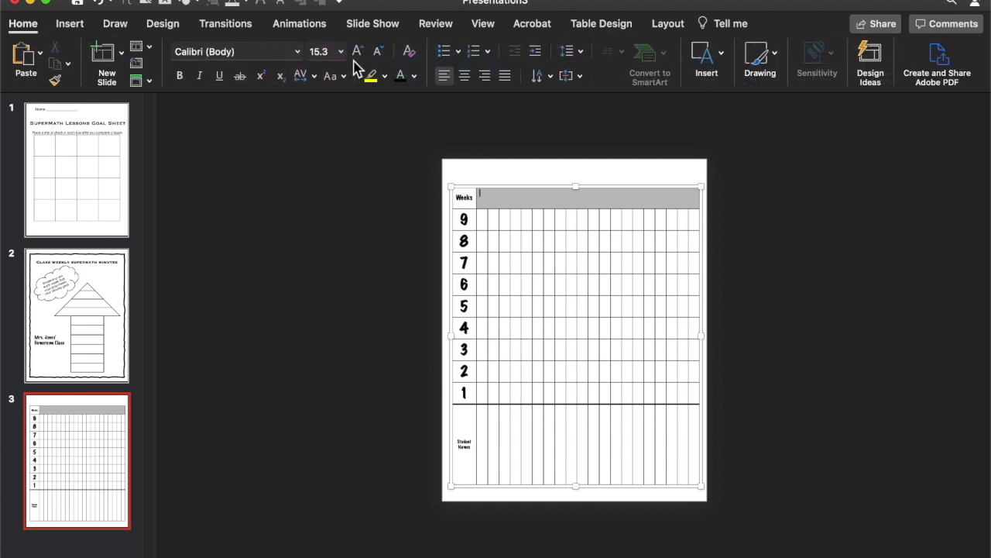
left_click(298, 53)
mouse_move(336, 181)
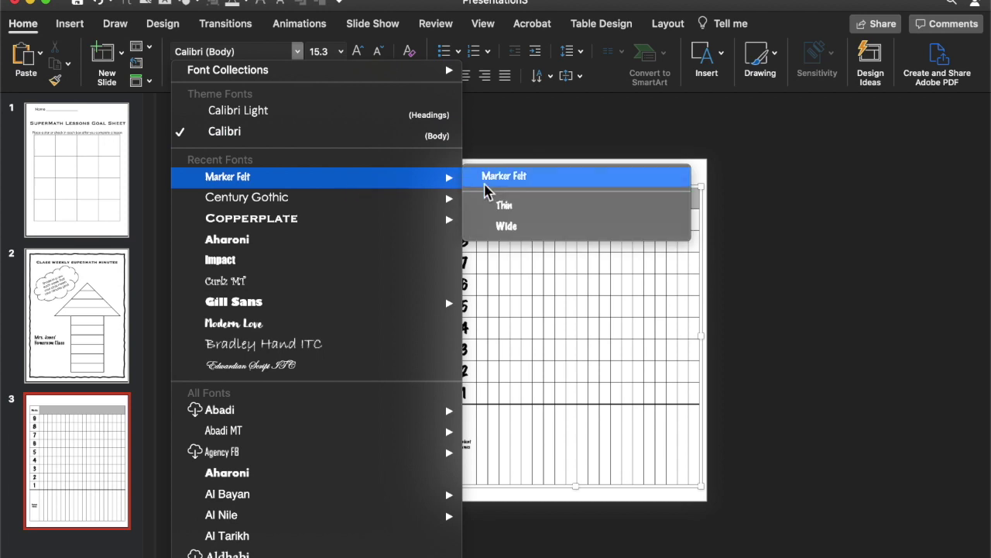
left_click(505, 227)
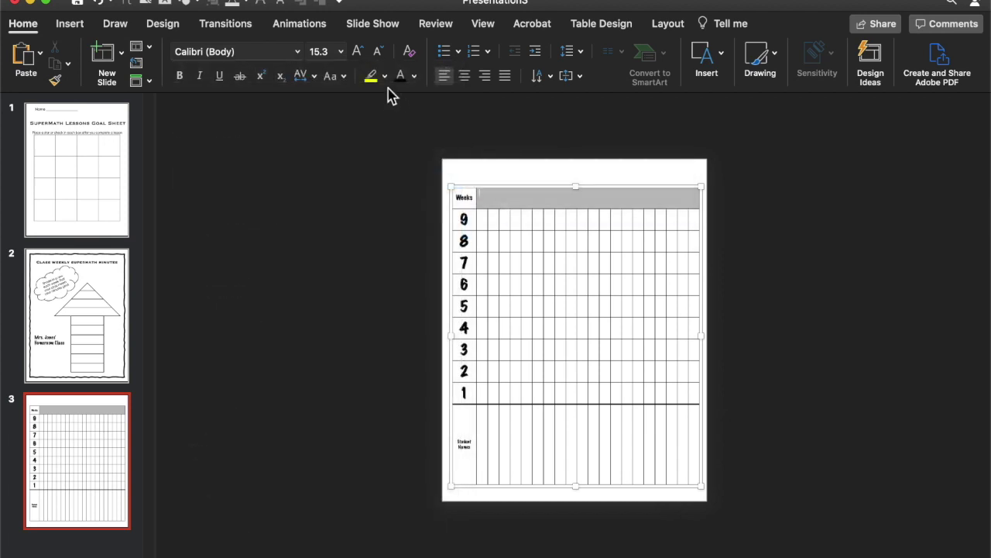
left_click(359, 56)
left_click(359, 55)
left_click(359, 56)
left_click(359, 56)
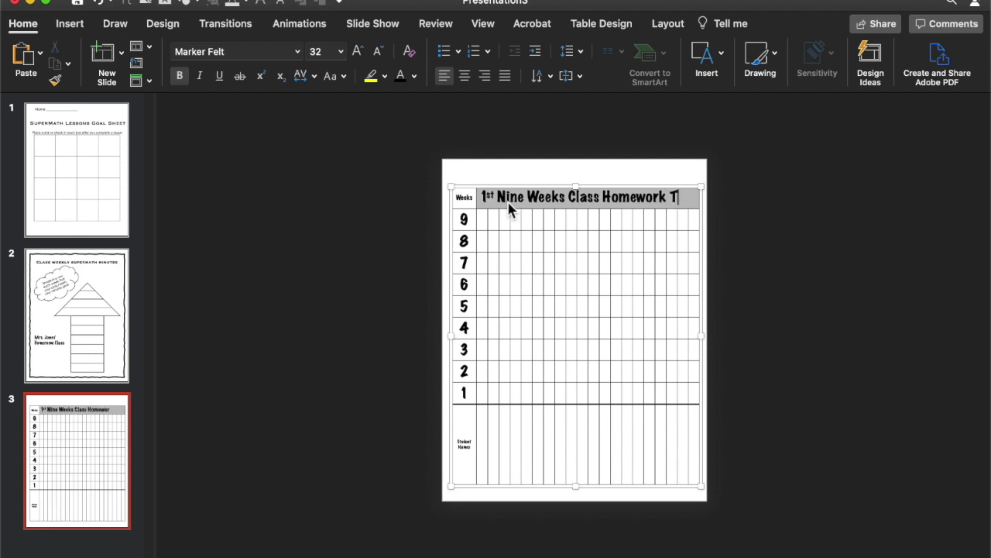
type("ker")
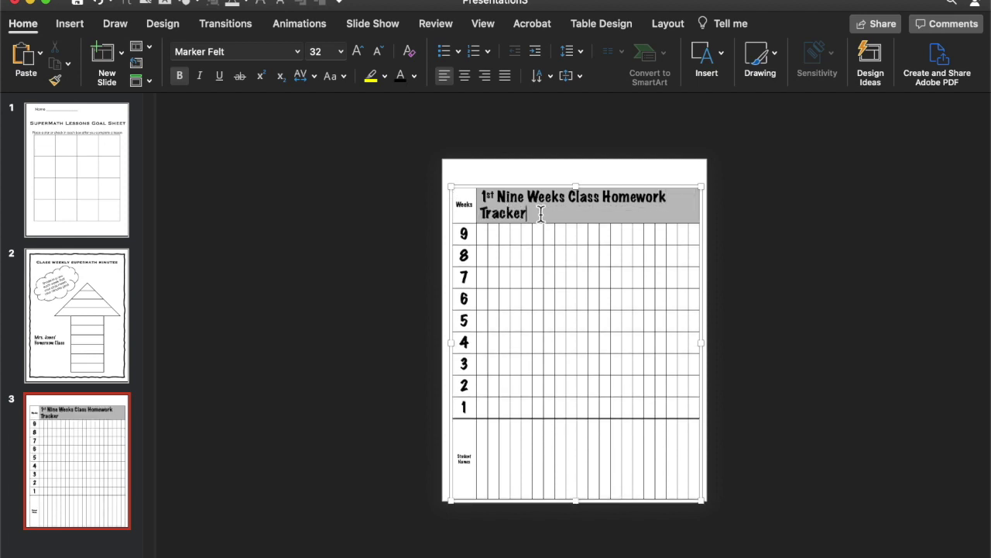
Reduce the chart title to size 28 and centre it horizontally and vertically in its cell.
double_click(501, 209)
left_click_drag(501, 208, 485, 195)
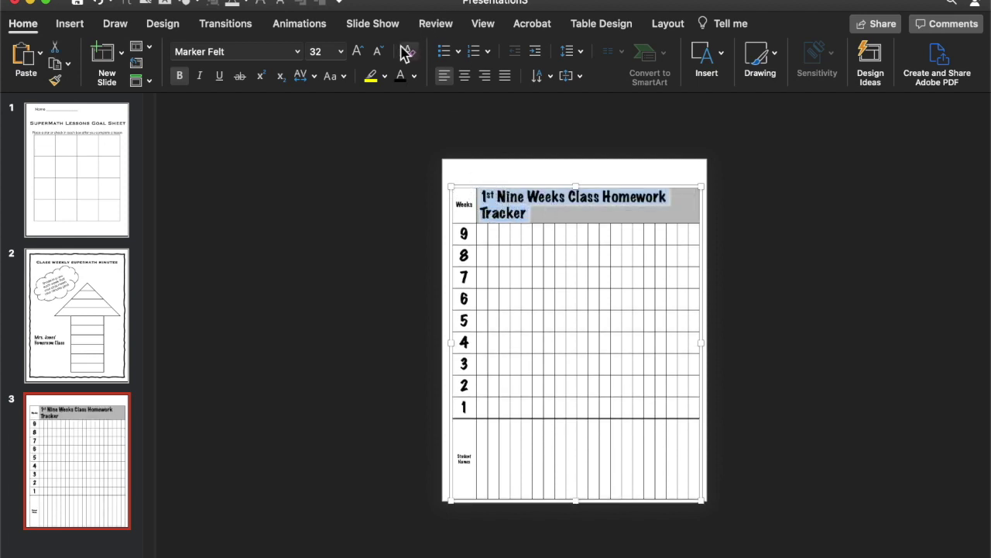
left_click(378, 52)
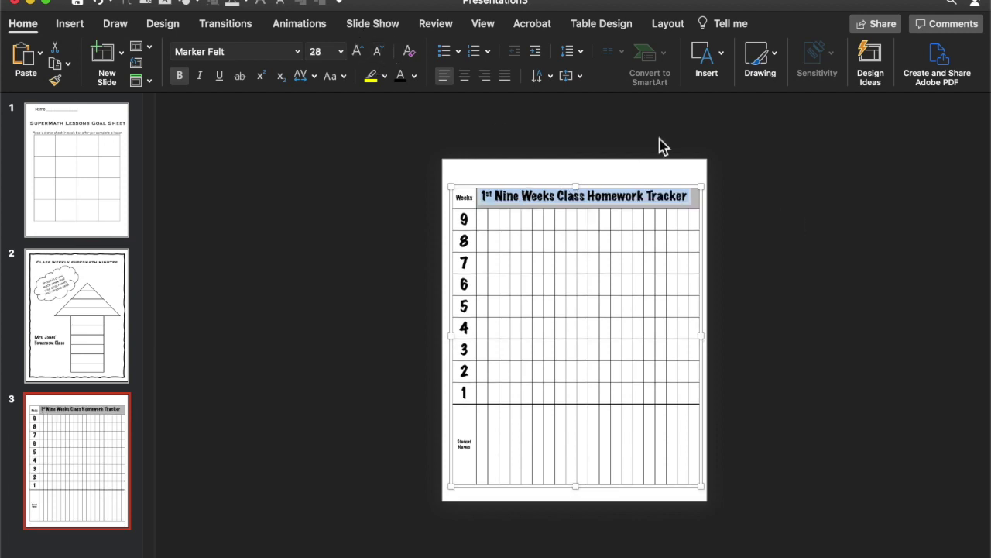
left_click(469, 76)
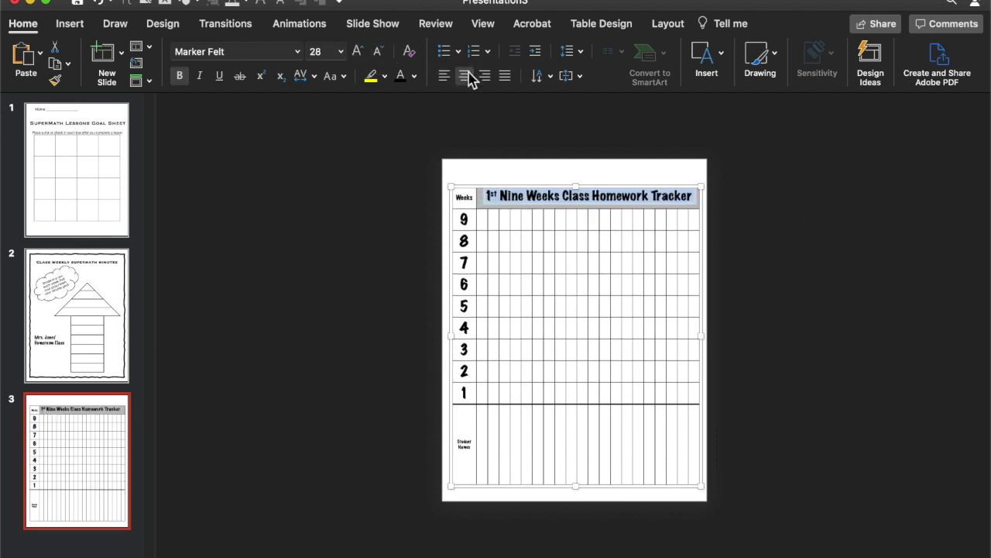
left_click(577, 77)
left_click(593, 155)
left_click(767, 162)
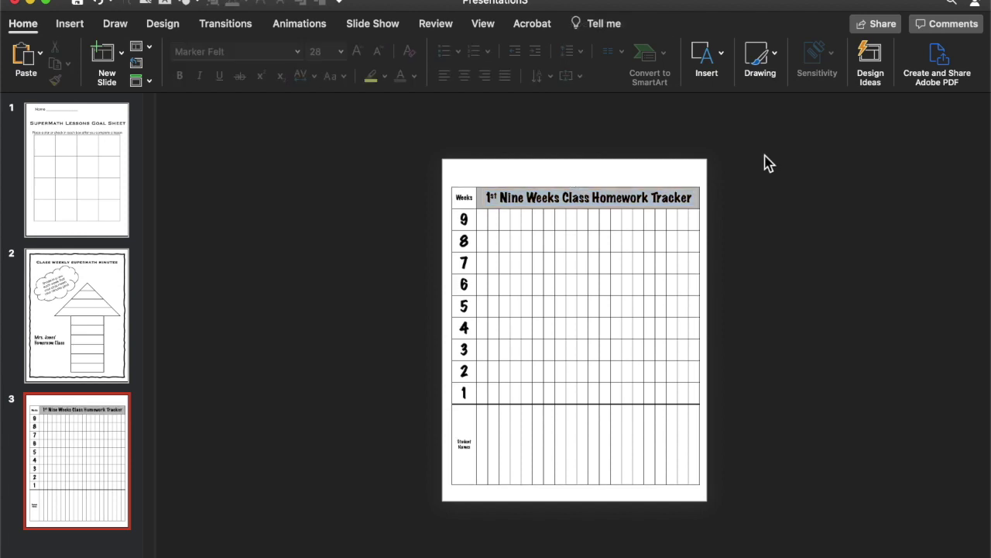
Draw a 3 pt black border line along the bottom edge of the header row.
left_click(639, 196)
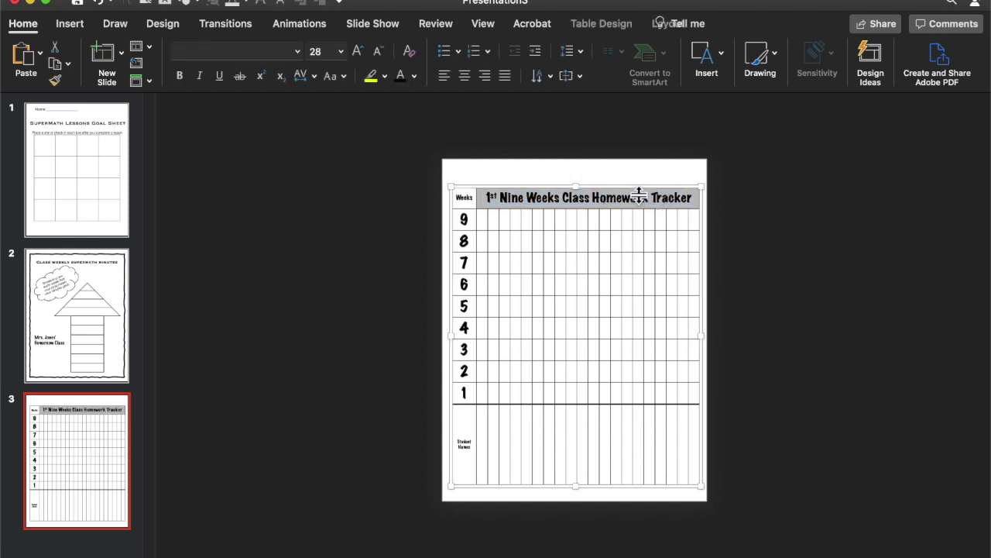
left_click(484, 203)
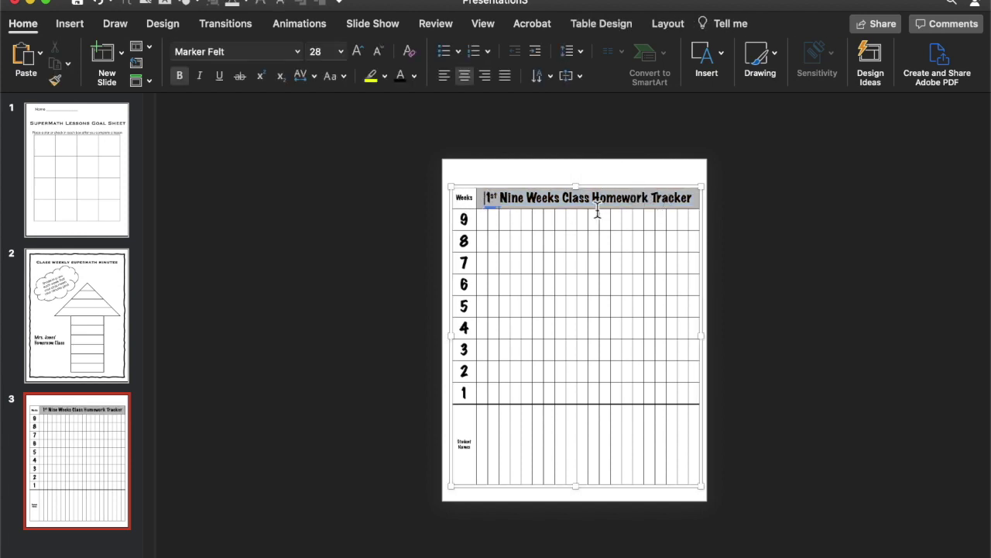
left_click(604, 23)
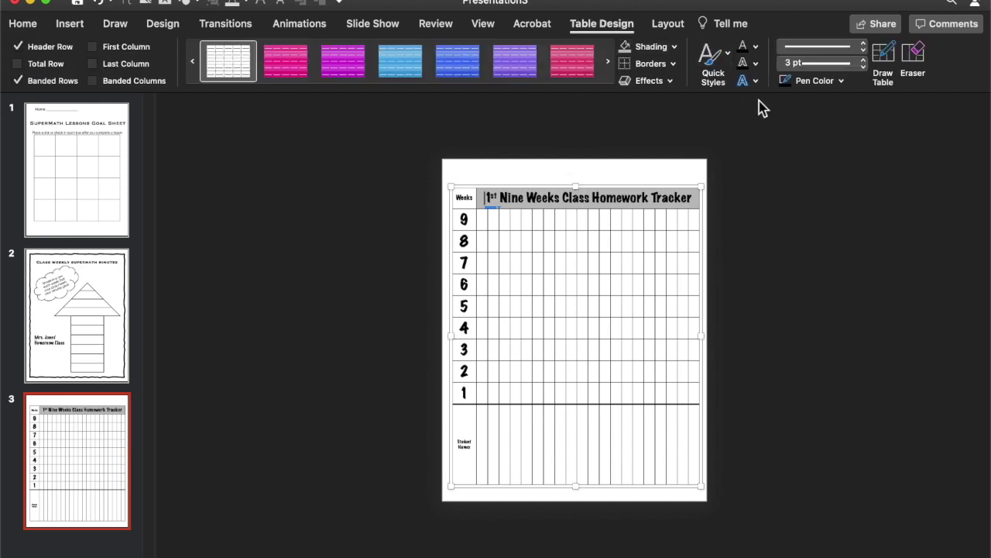
left_click(790, 85)
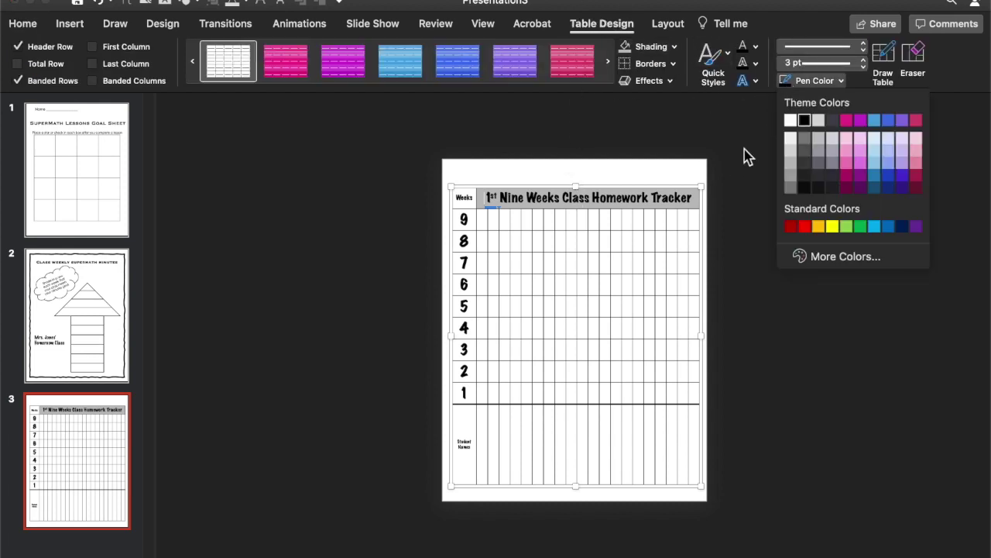
left_click(804, 121)
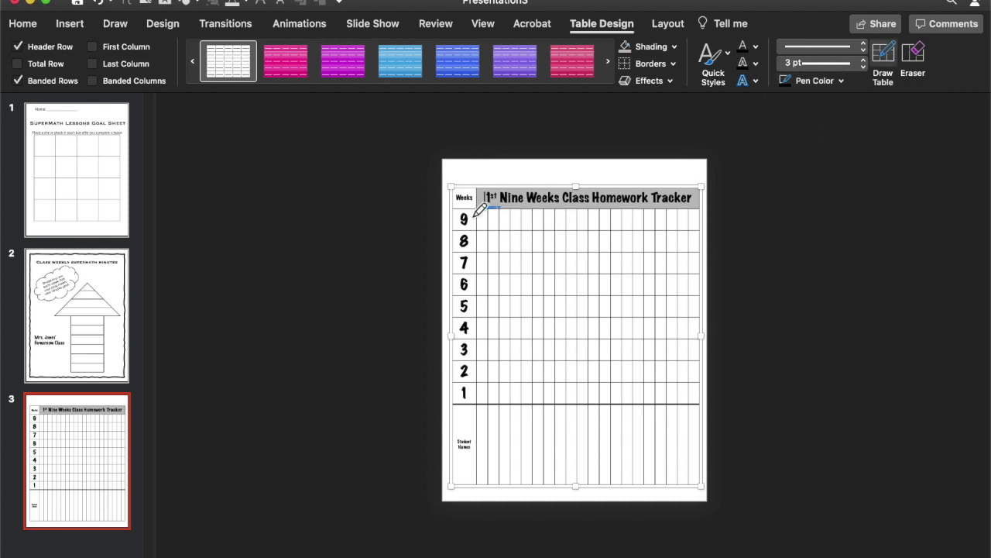
left_click_drag(458, 206, 697, 207)
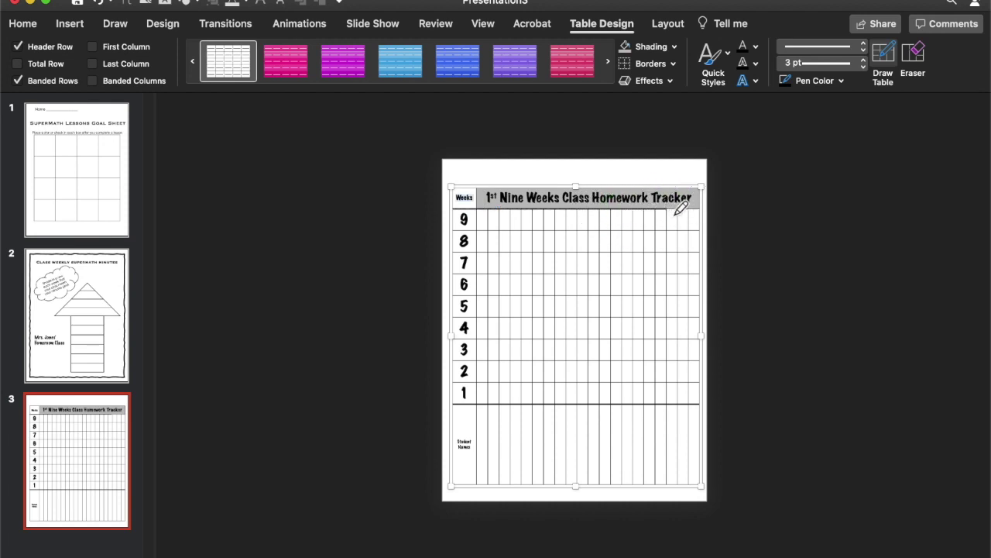
left_click(683, 215)
key("Escape")
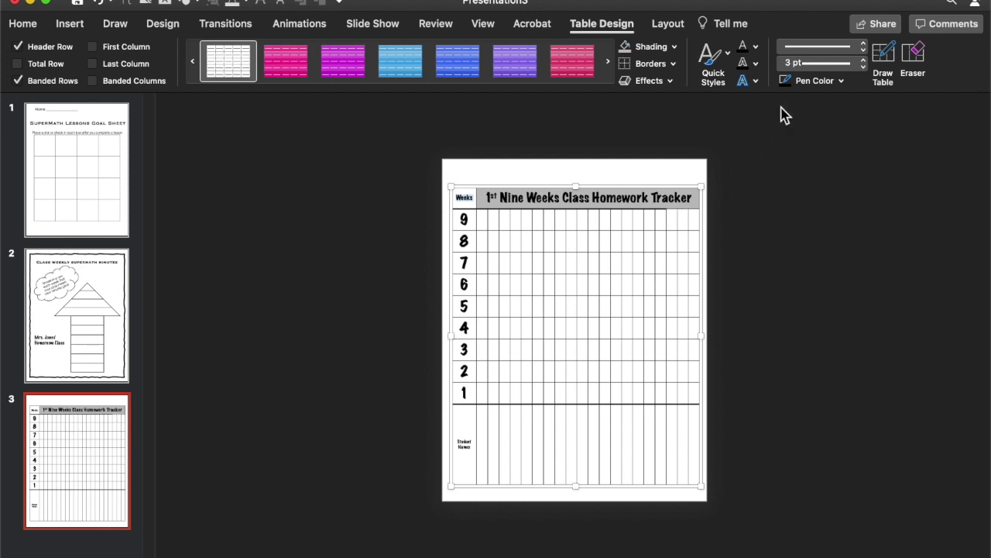
Extend the 3 pt black line under the header row across the last few columns to the table's edge.
left_click(786, 81)
left_click(807, 122)
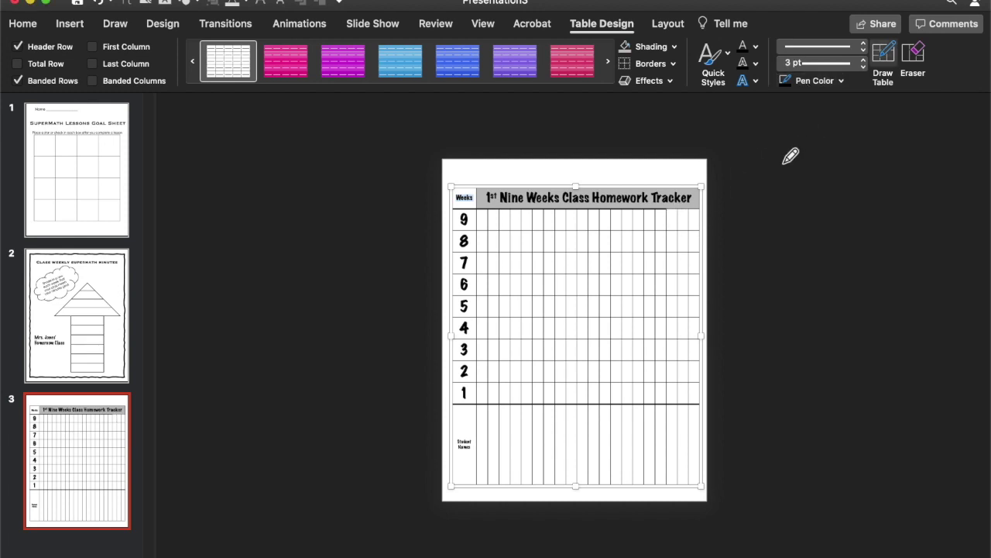
left_click_drag(675, 209, 708, 208)
key("Escape")
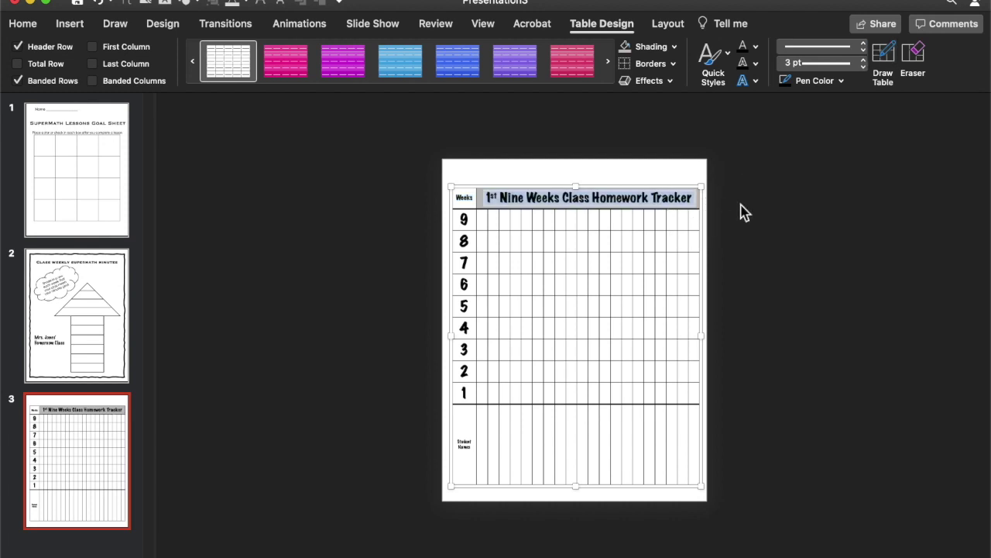
left_click(735, 204)
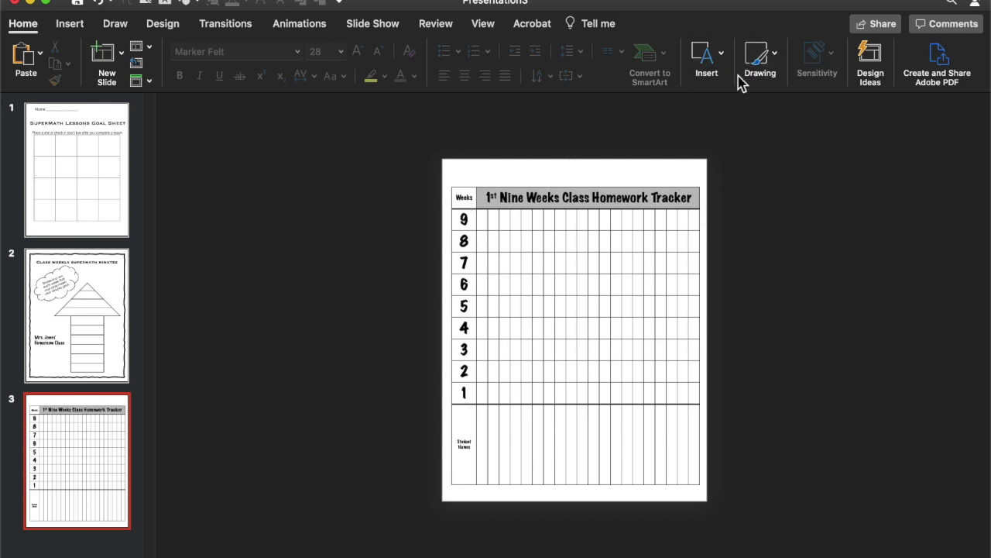
Draw a 3 pt black vertical line between the first column and the rest of the table, down to the bottom row.
left_click(515, 188)
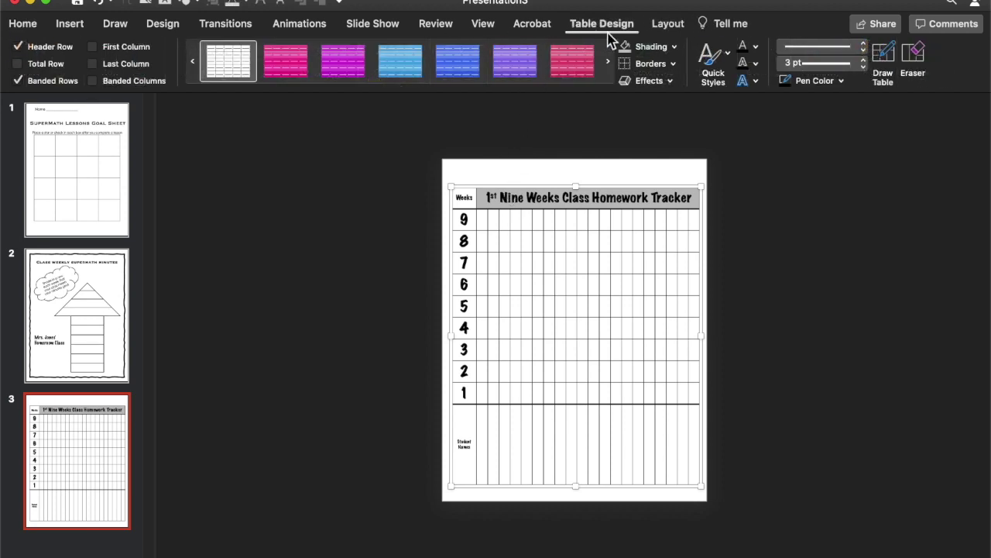
left_click(804, 85)
left_click(804, 121)
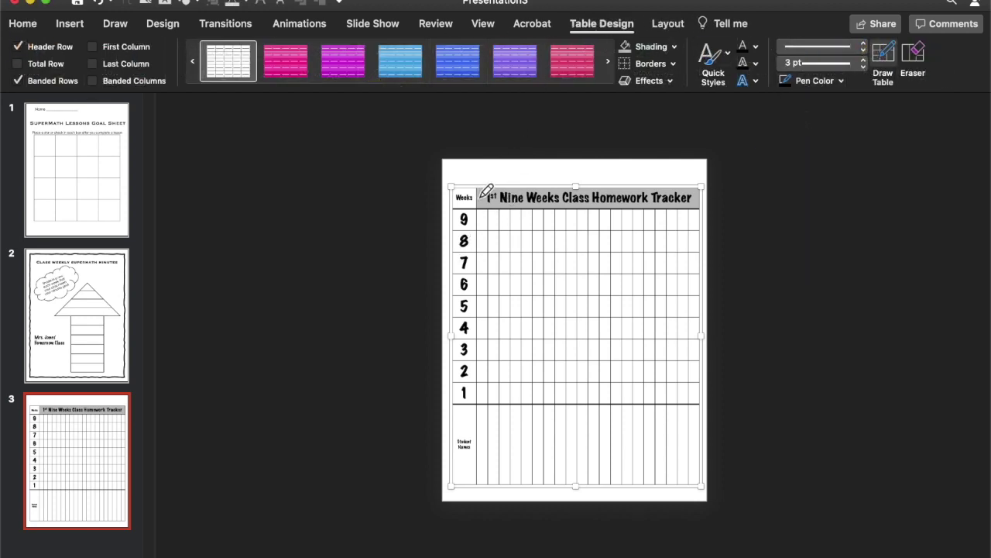
left_click_drag(487, 190, 484, 394)
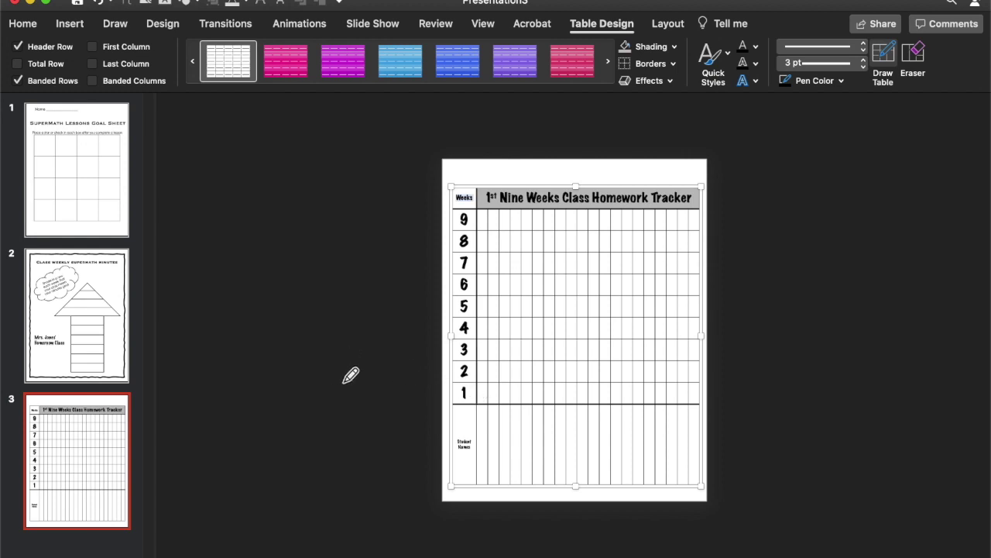
left_click(478, 413)
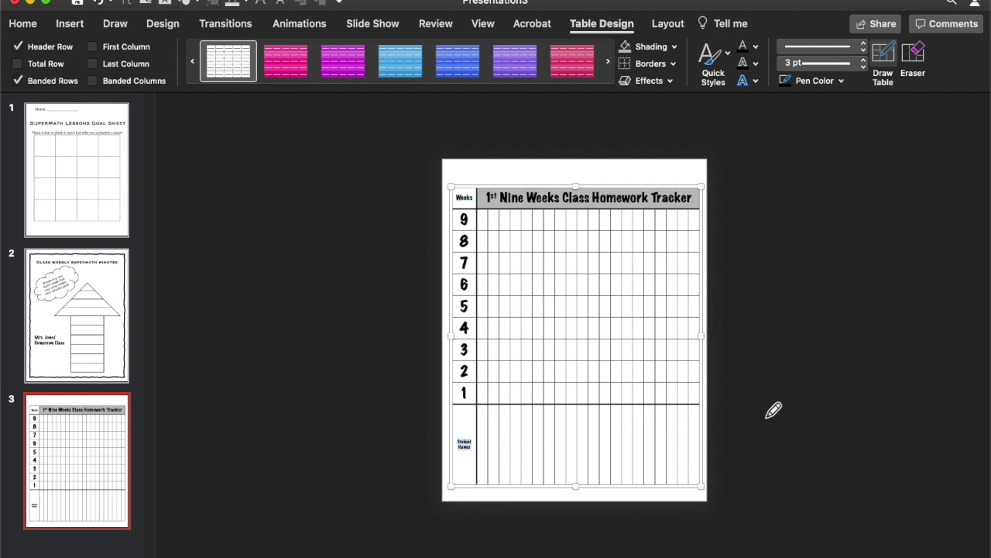
key("Escape")
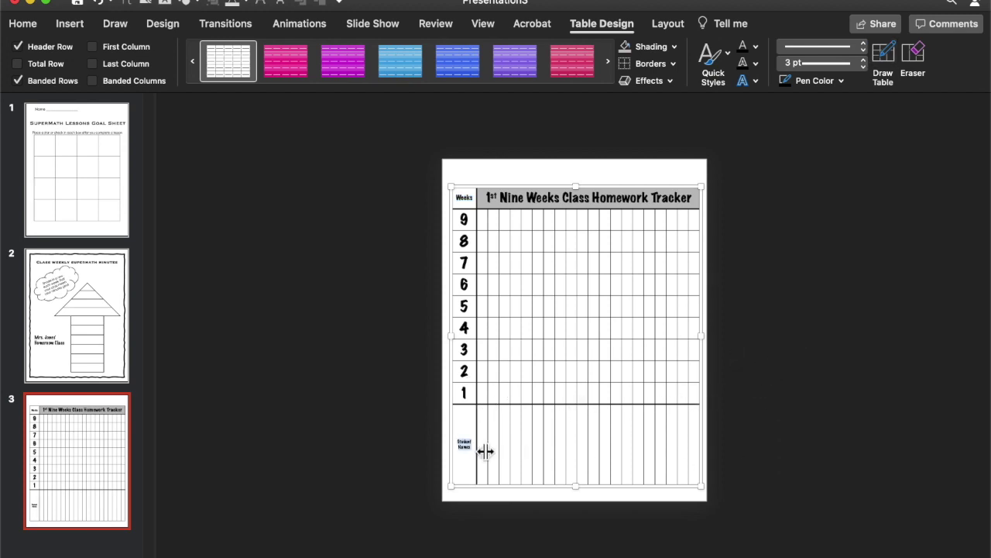
left_click(394, 449)
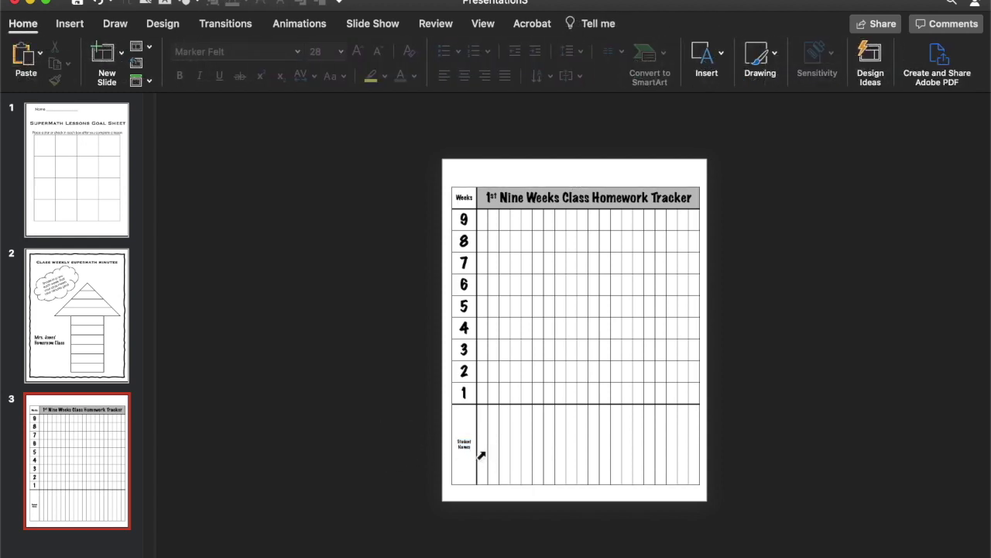
Rotate the text direction of all the blank student-name cells in the bottom row by 270°.
left_click_drag(482, 454, 692, 441)
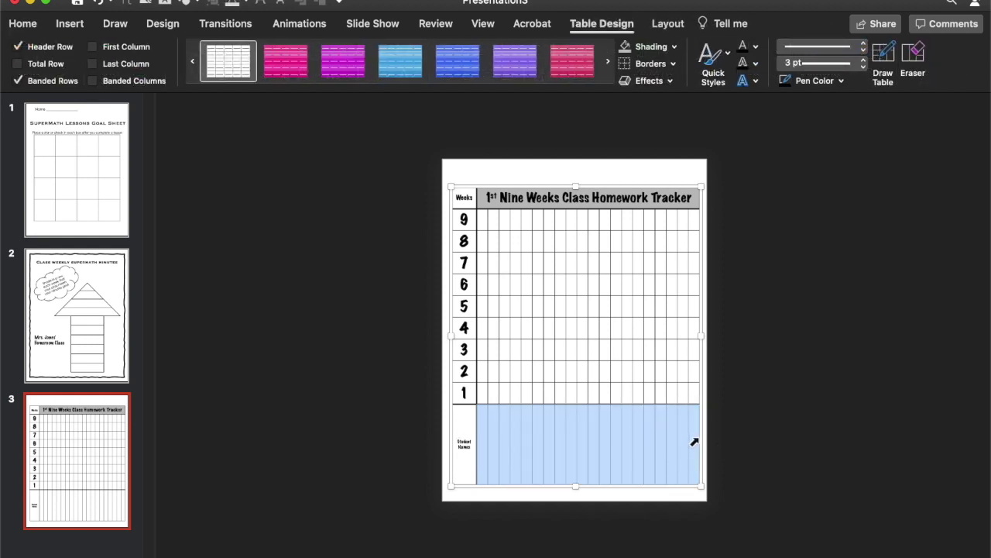
left_click(22, 24)
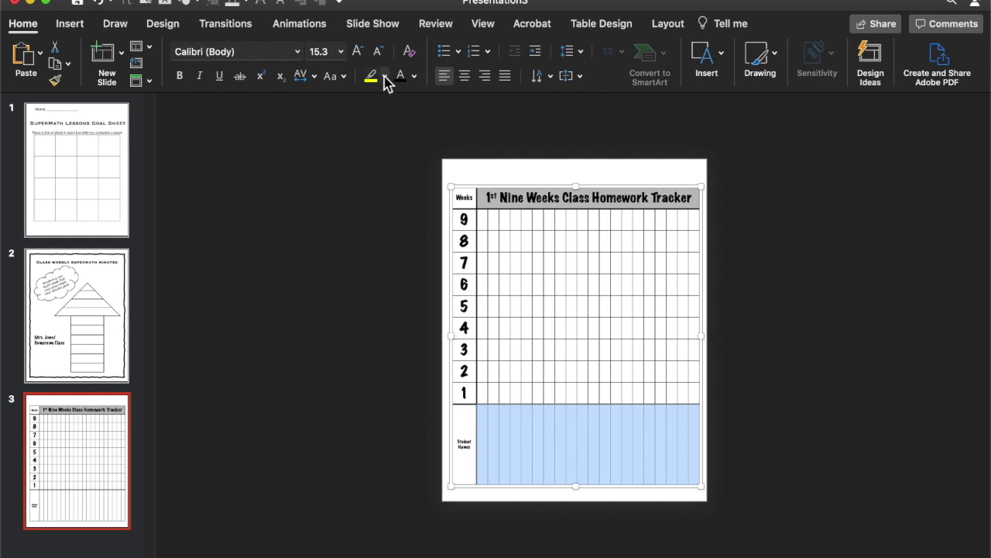
left_click(549, 77)
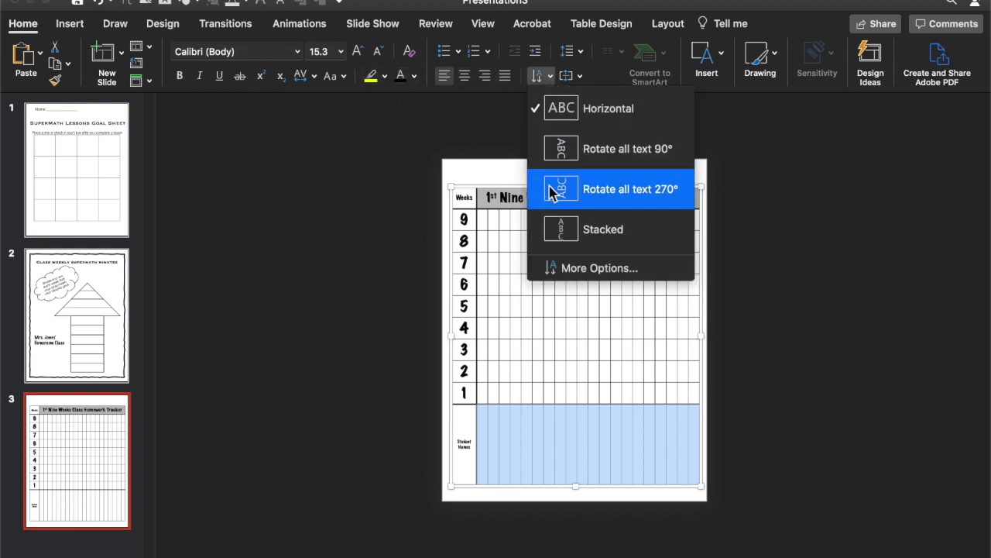
left_click(588, 196)
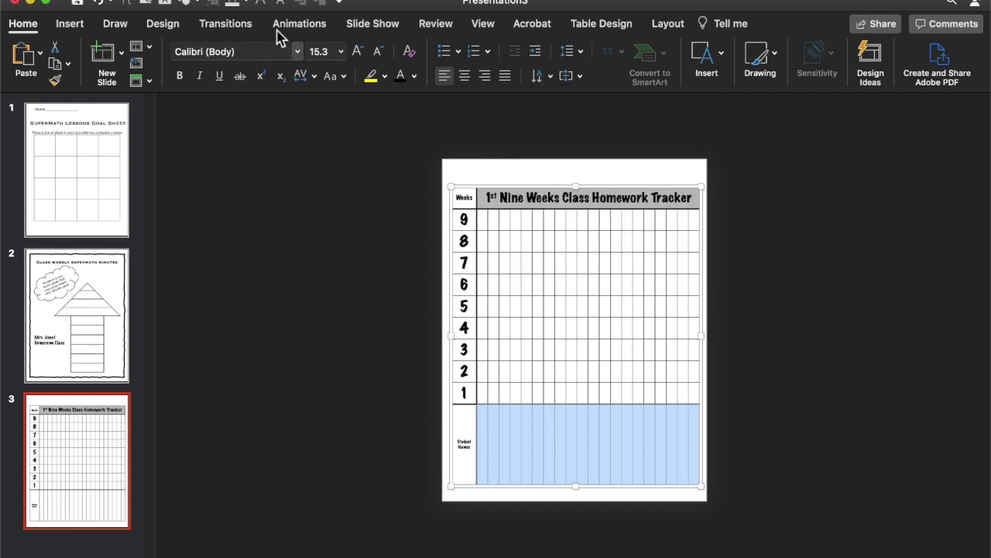
Set the font of the blank student-name cells to Marker Felt Thin at size 16.
left_click(299, 53)
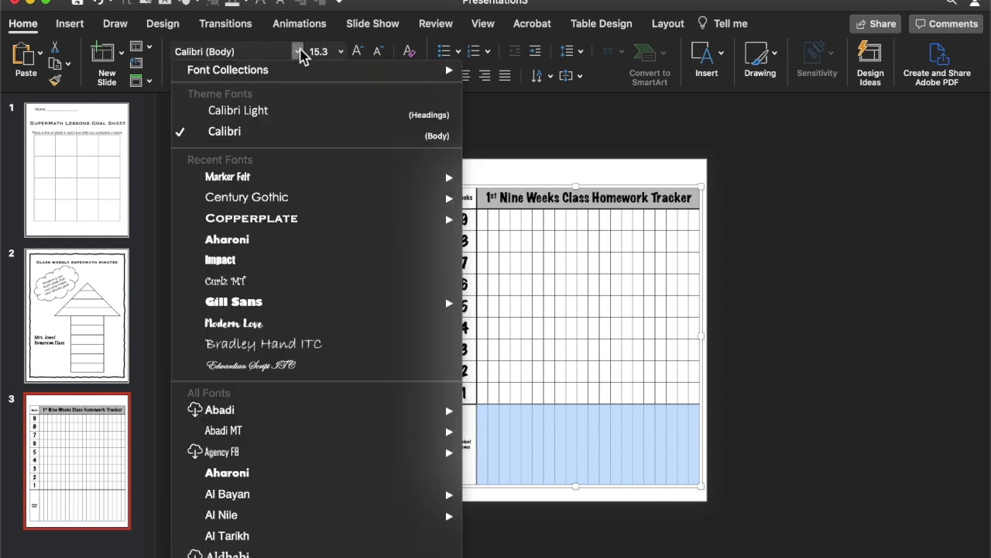
mouse_move(393, 182)
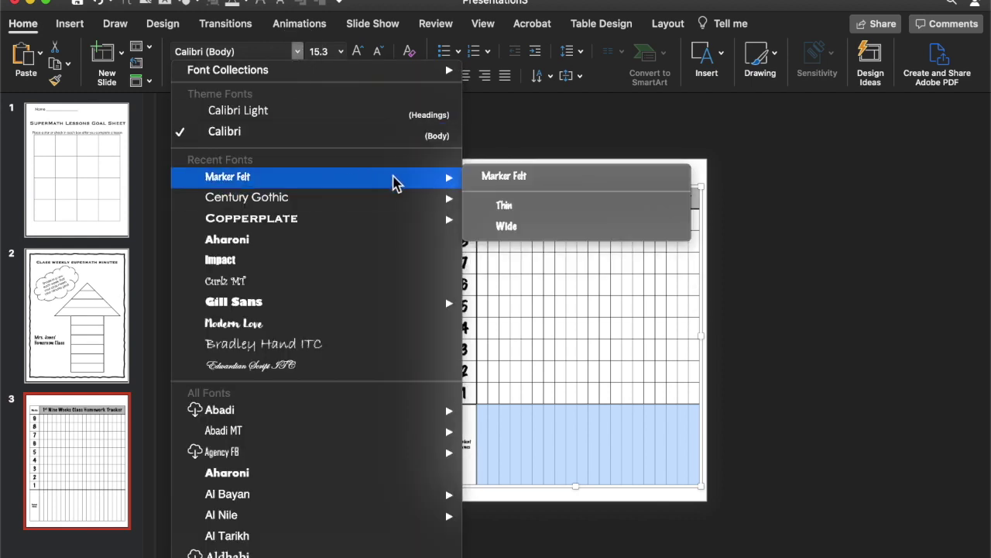
left_click(505, 208)
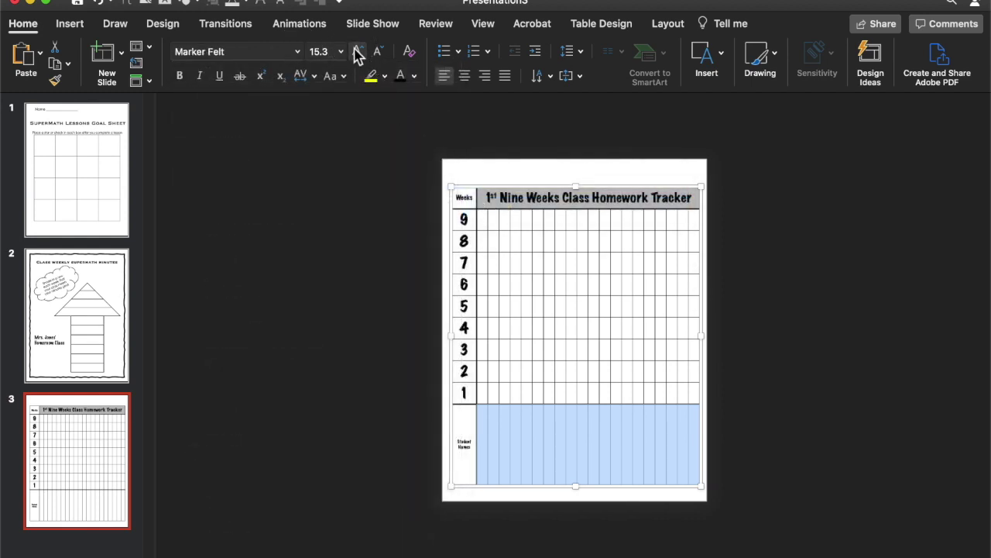
Enter a student's first name in the first cell beside the Student Names label.
left_click(482, 457)
left_click(484, 451)
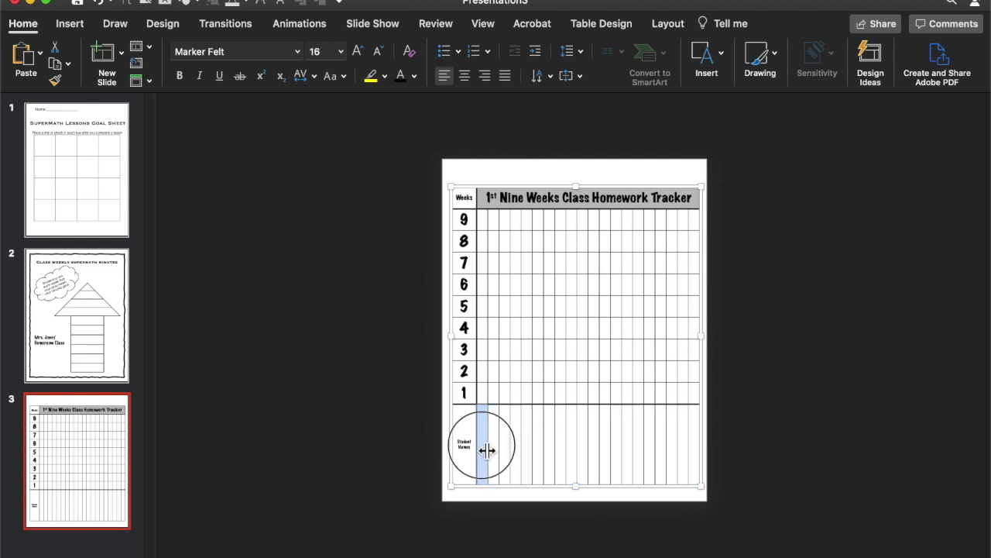
left_click(397, 449)
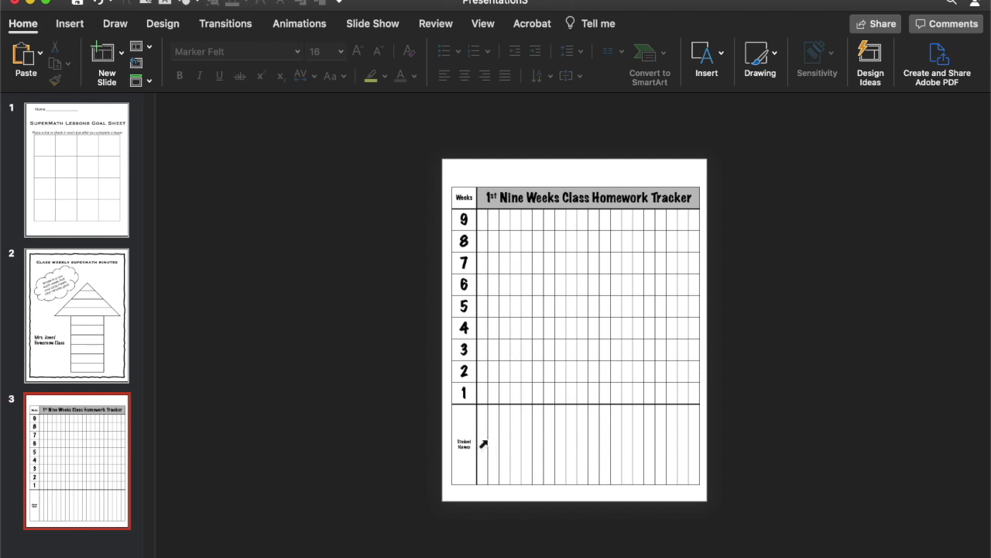
left_click(487, 440)
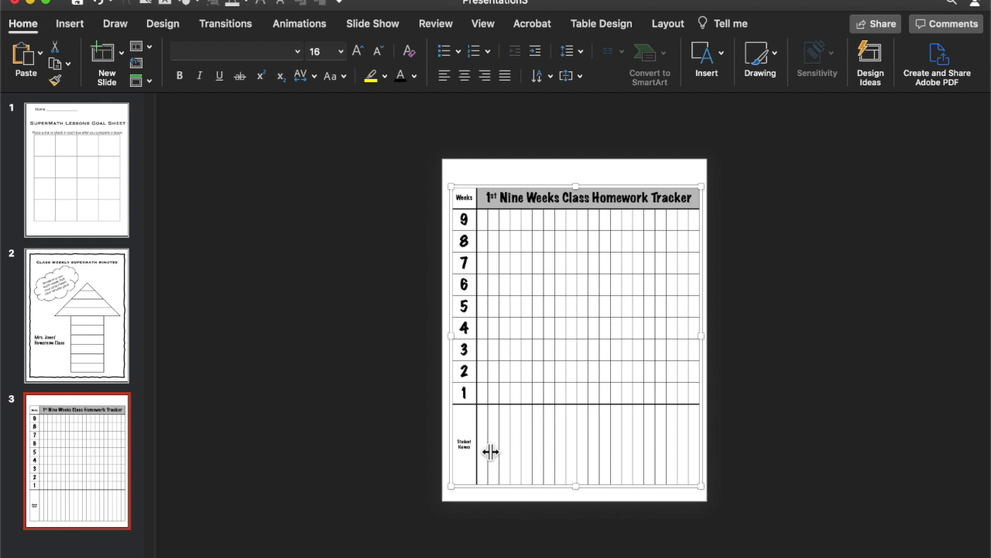
left_click(485, 447)
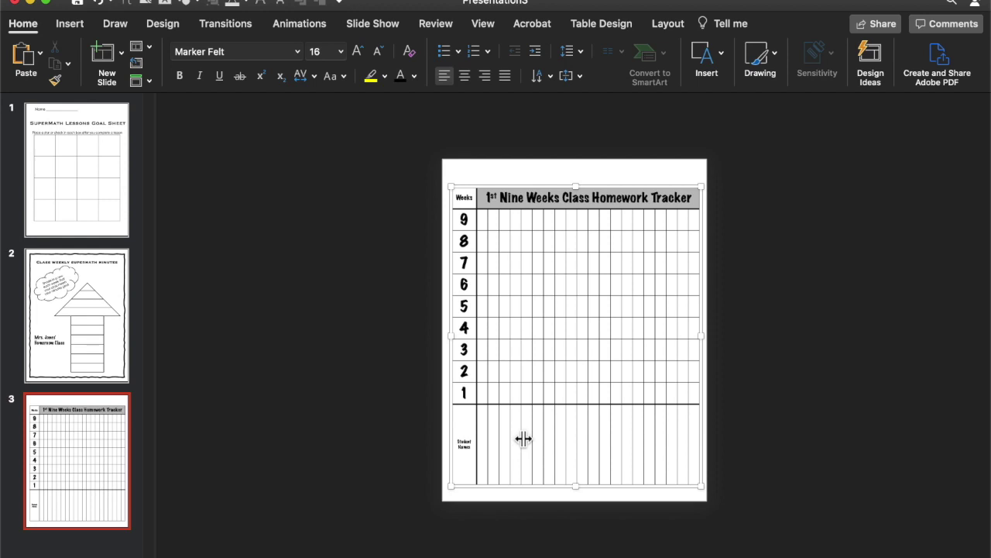
type("Ashley")
Enlarge the text of all the student-name cells in the bottom row to size 18.
left_click_drag(481, 428, 695, 453)
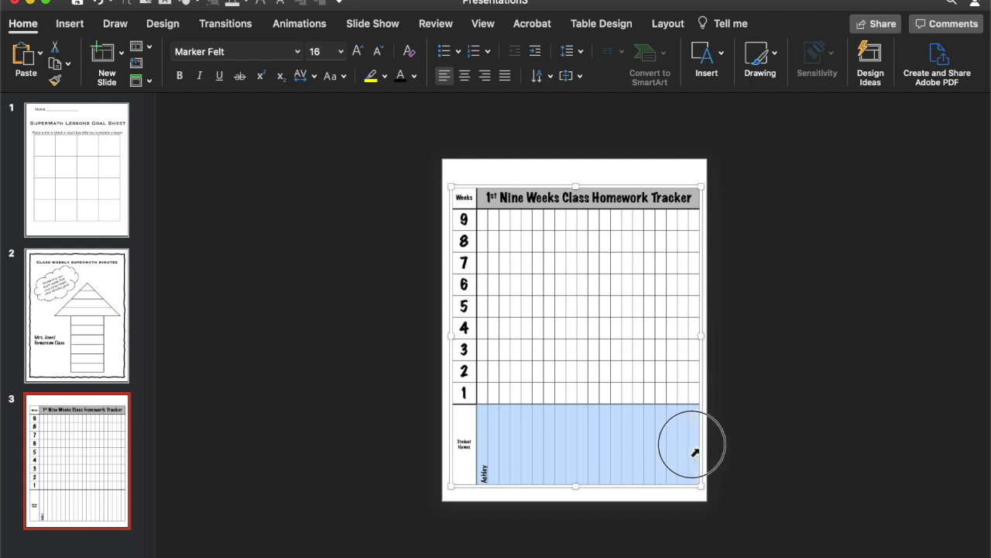
left_click(359, 53)
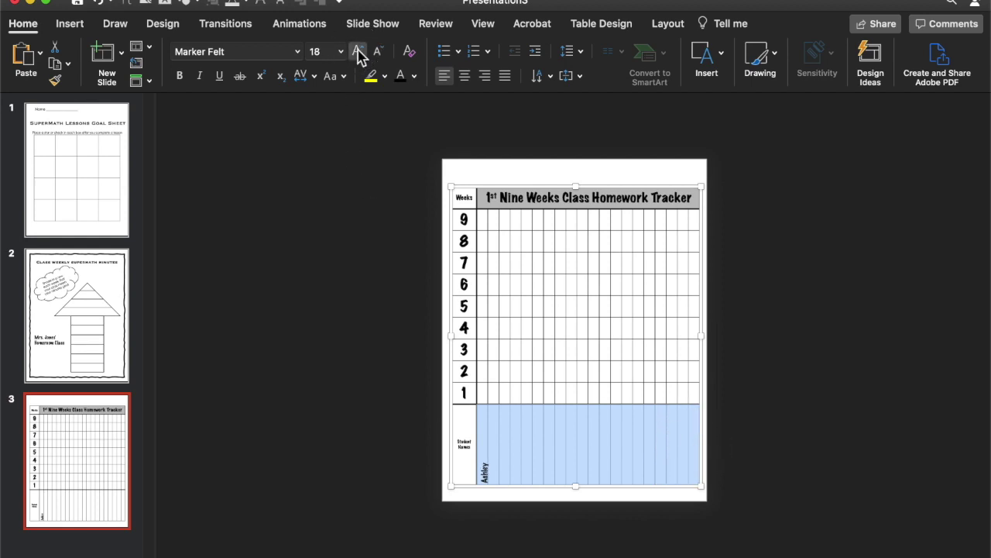
left_click(359, 53)
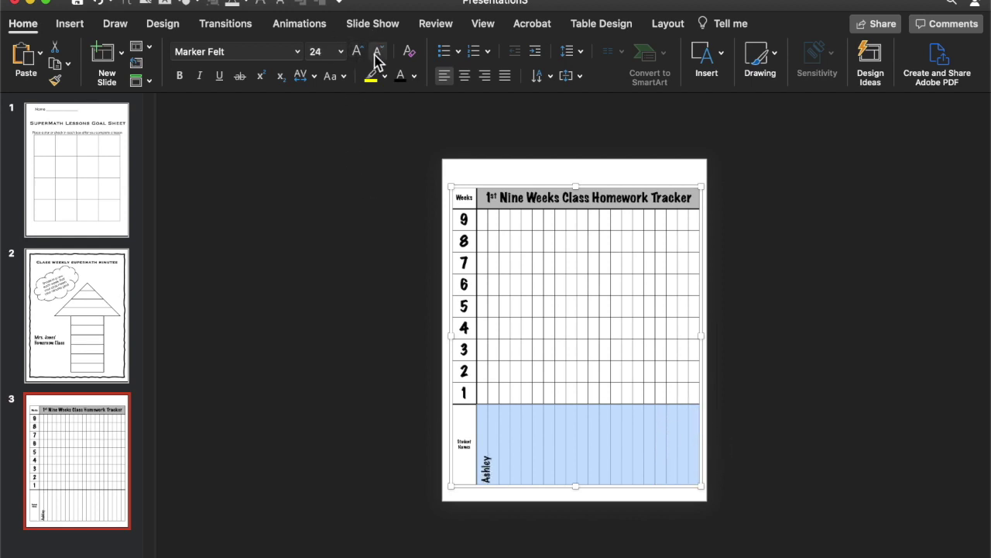
left_click(378, 54)
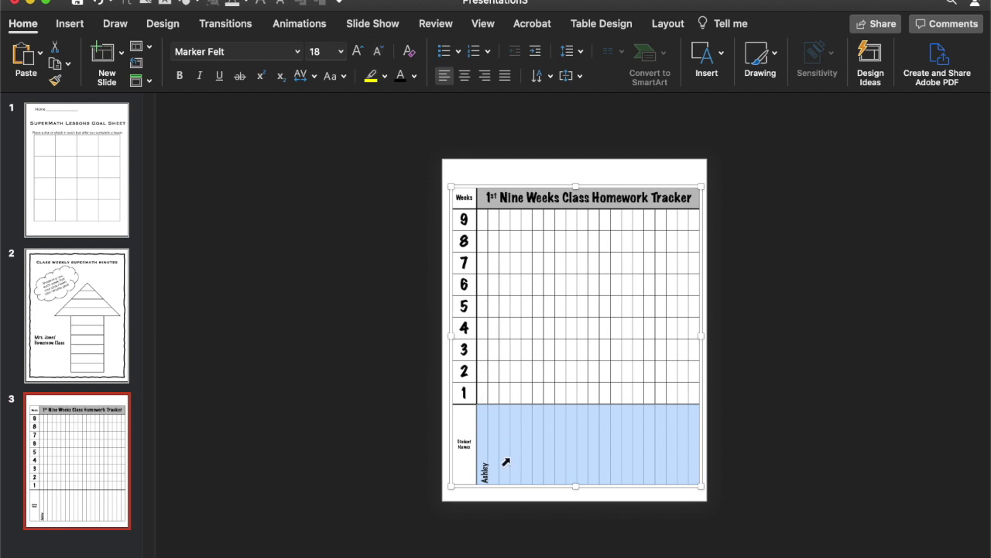
left_click(743, 425)
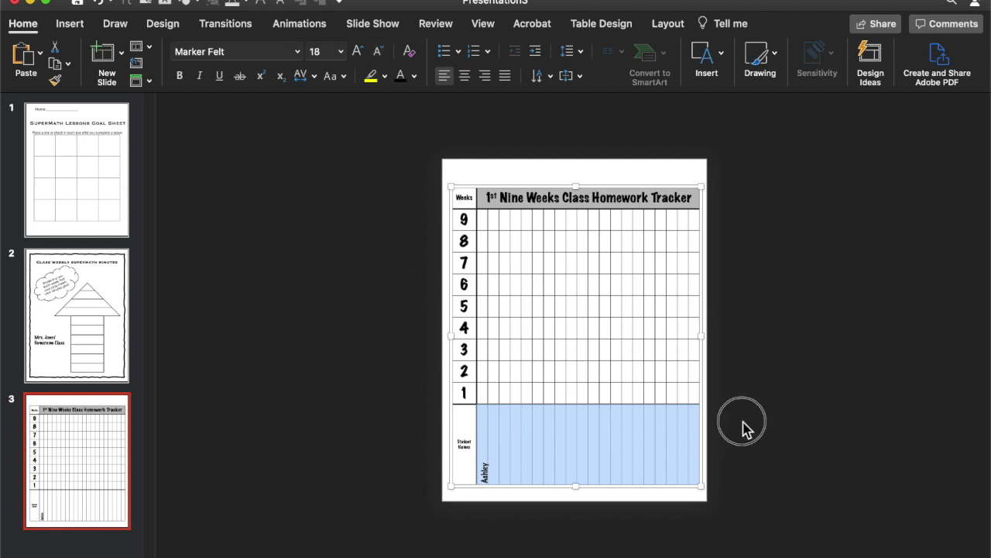
Fill the remaining cells of the Student Names row with one student's first name each, in alphabetical order.
scroll(801, 467, "up", 5)
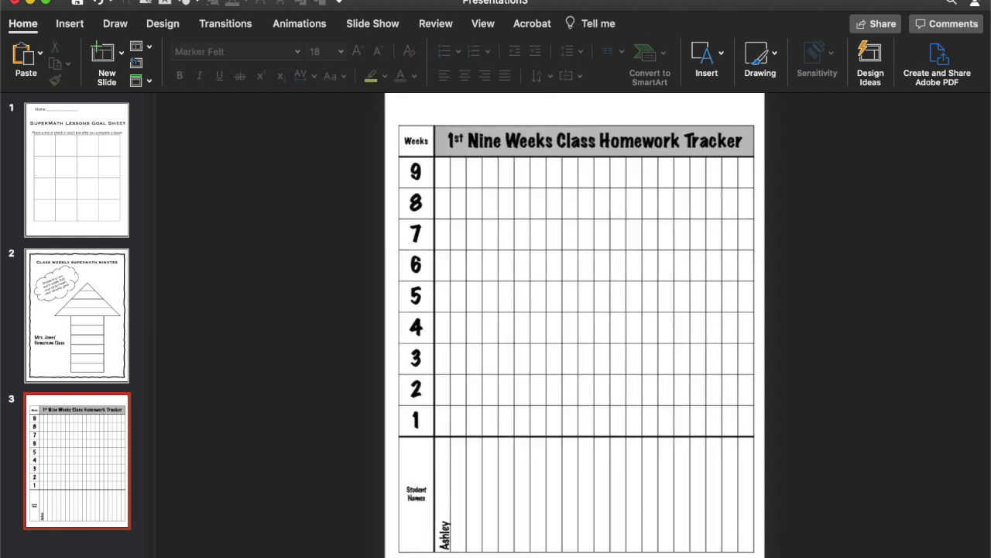
scroll(534, 460, "down", 2)
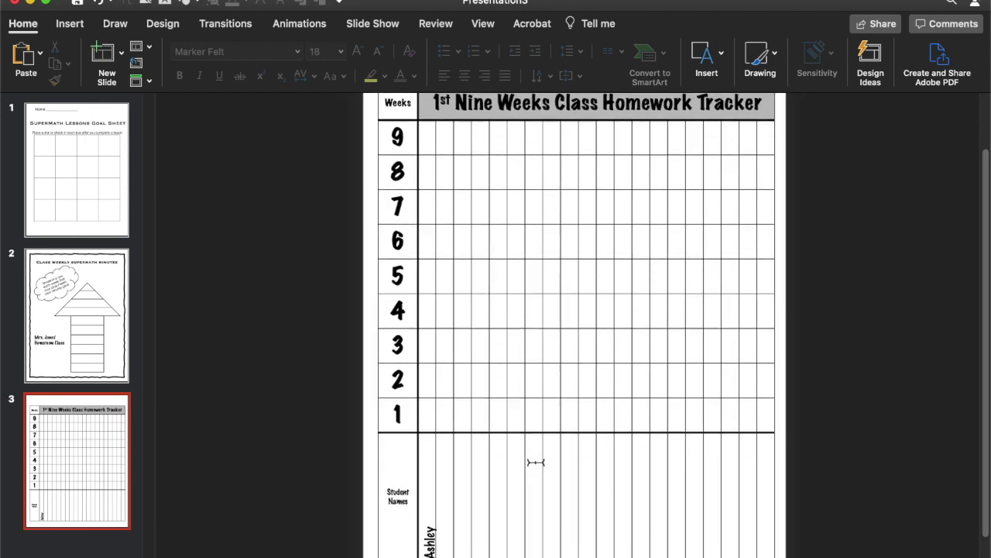
left_click(447, 508)
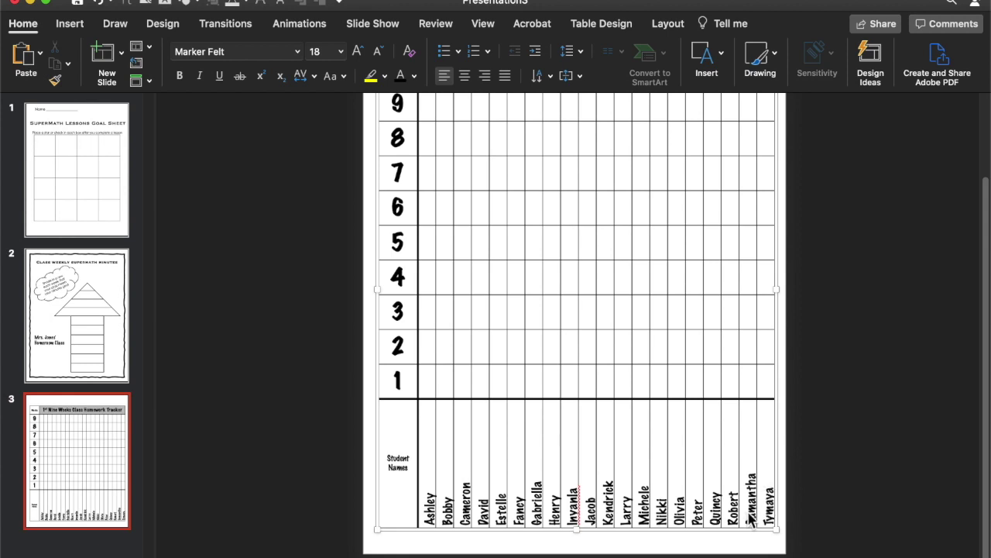
scroll(916, 358, "down", 3)
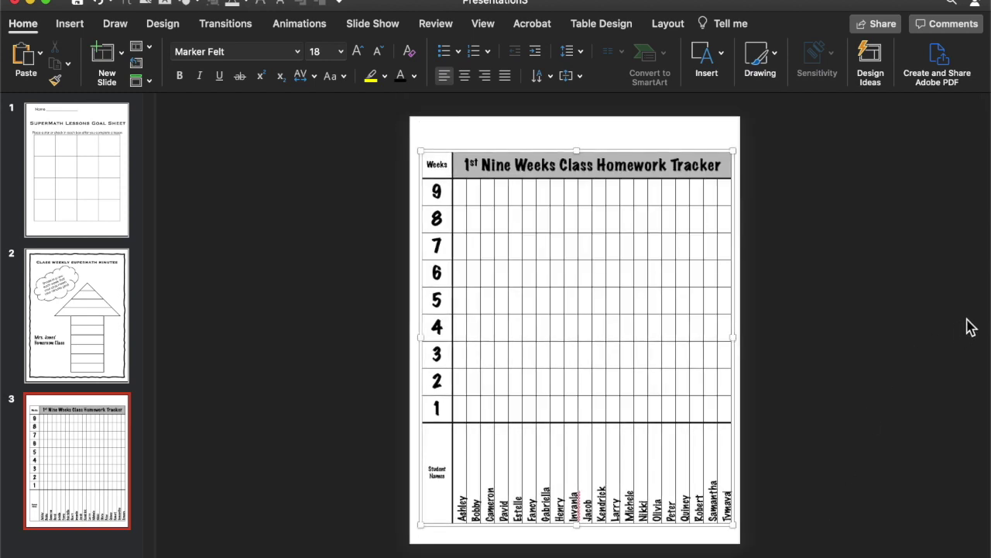
left_click(946, 441)
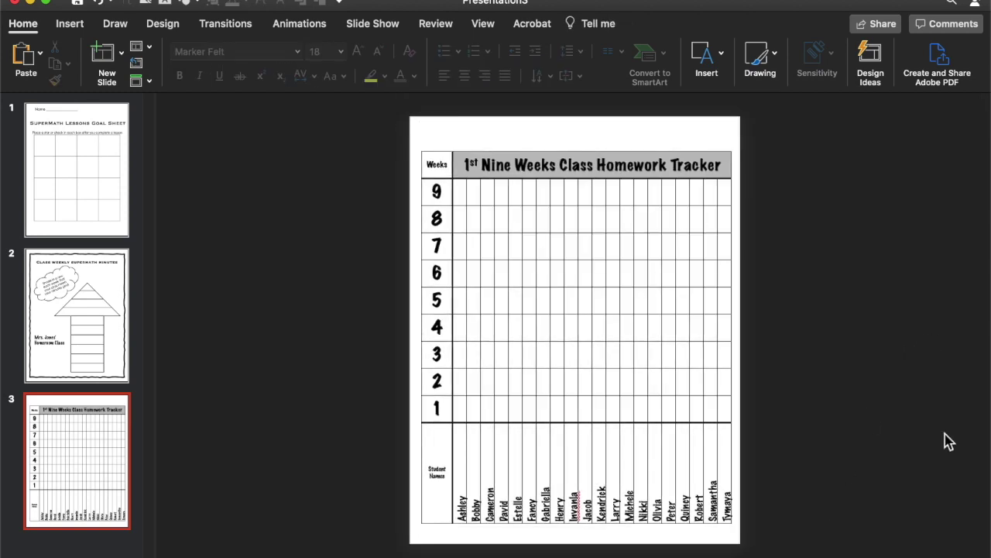
Move the whole homework tracker table slightly upward so it sits more centrally on the page.
left_click(574, 150)
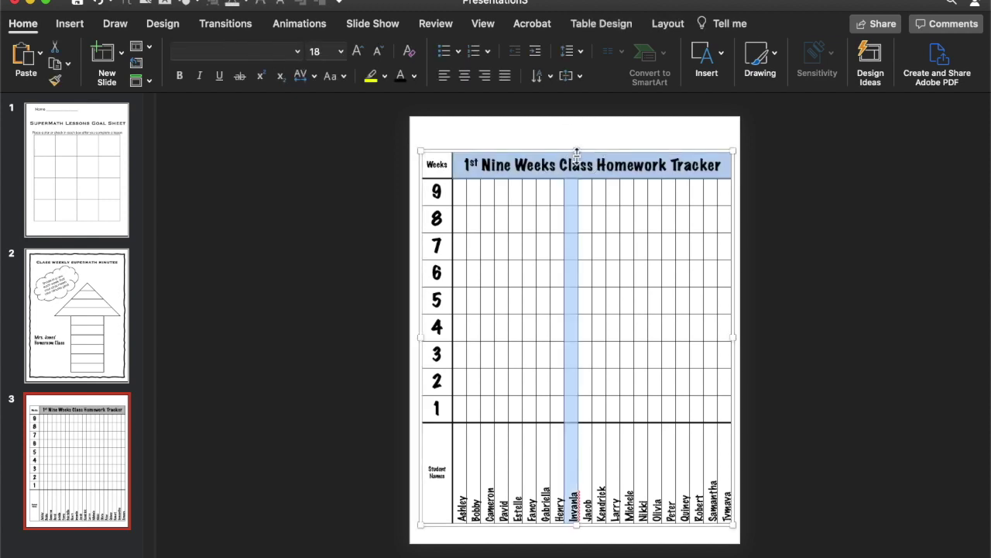
left_click(629, 149)
mouse_move(632, 153)
left_mouse_down()
mouse_move(630, 141)
mouse_move(636, 147)
left_mouse_up()
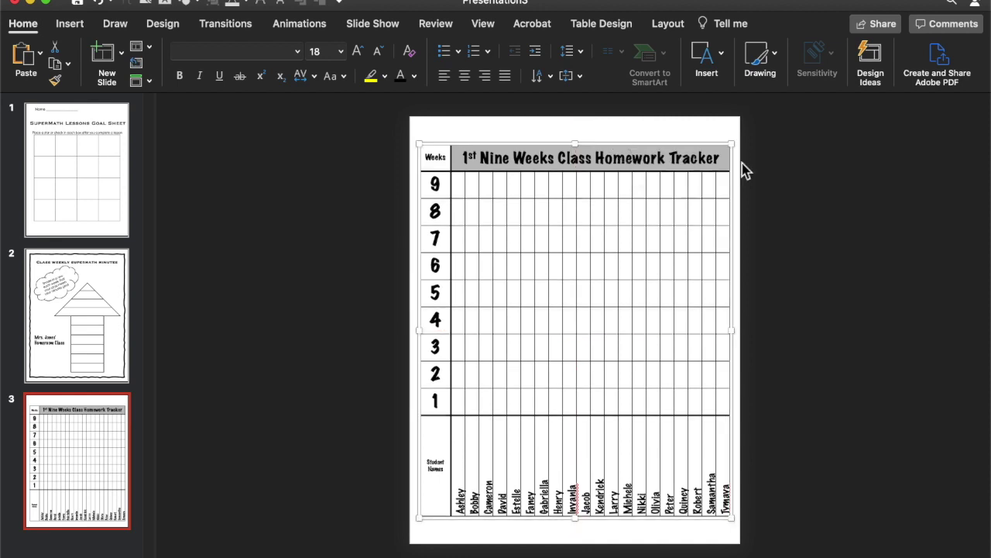
left_click(817, 178)
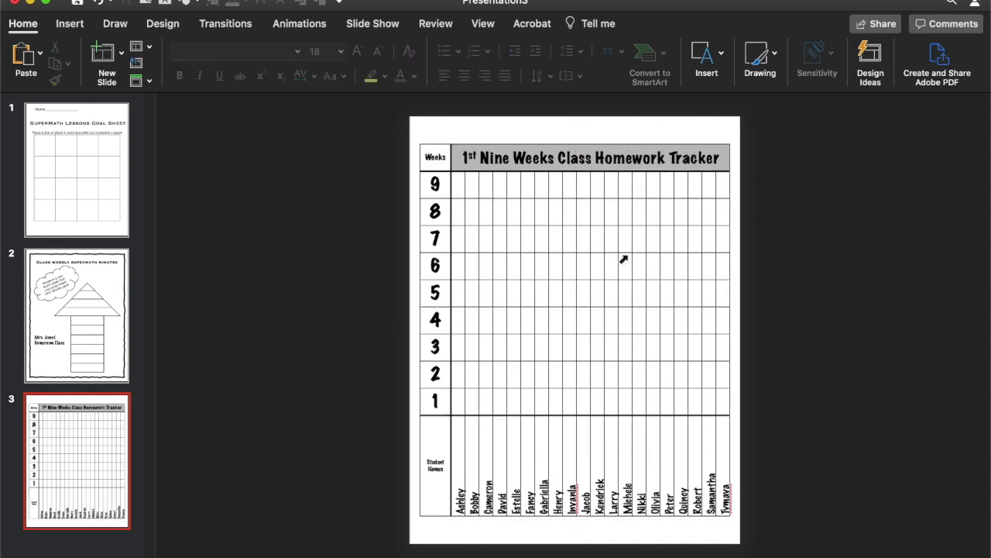
Review the finished slides, going back to the SuperMath Lessons Goal Sheet on slide 1.
left_click(110, 188)
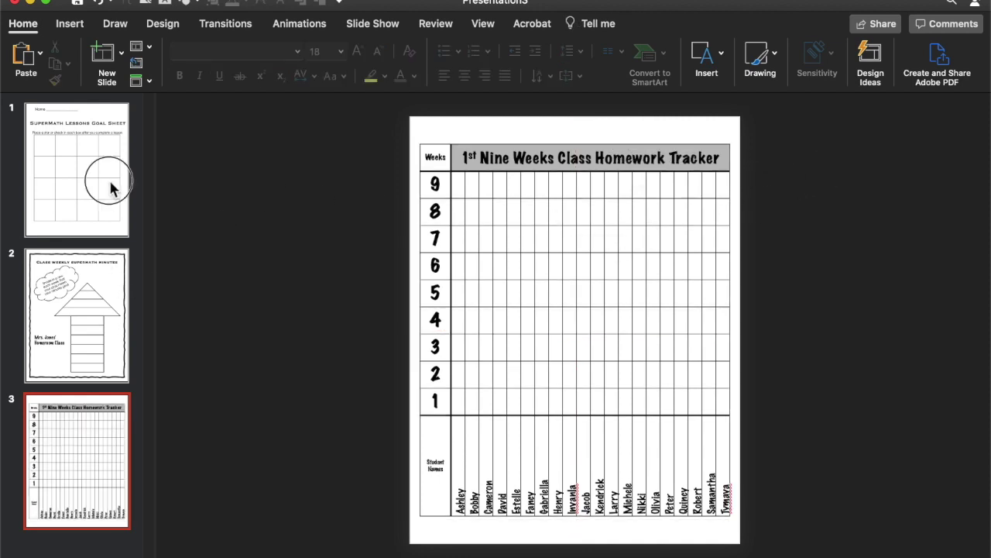
left_click(88, 297)
left_click(91, 459)
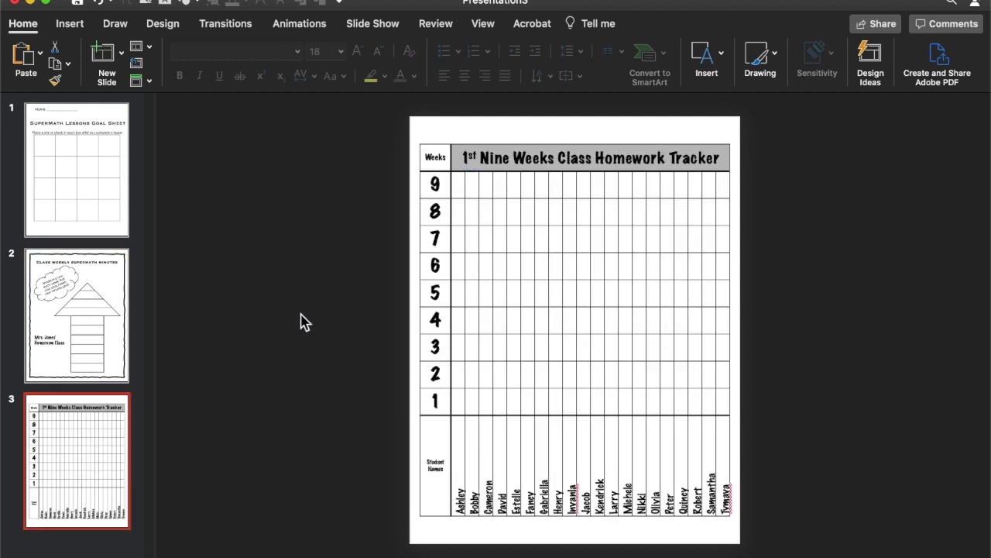
left_click(118, 219)
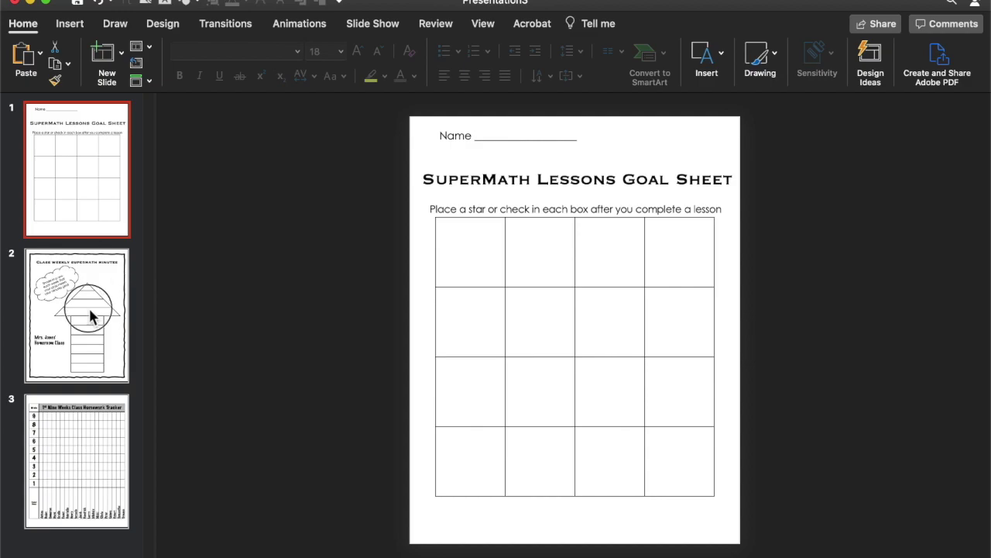